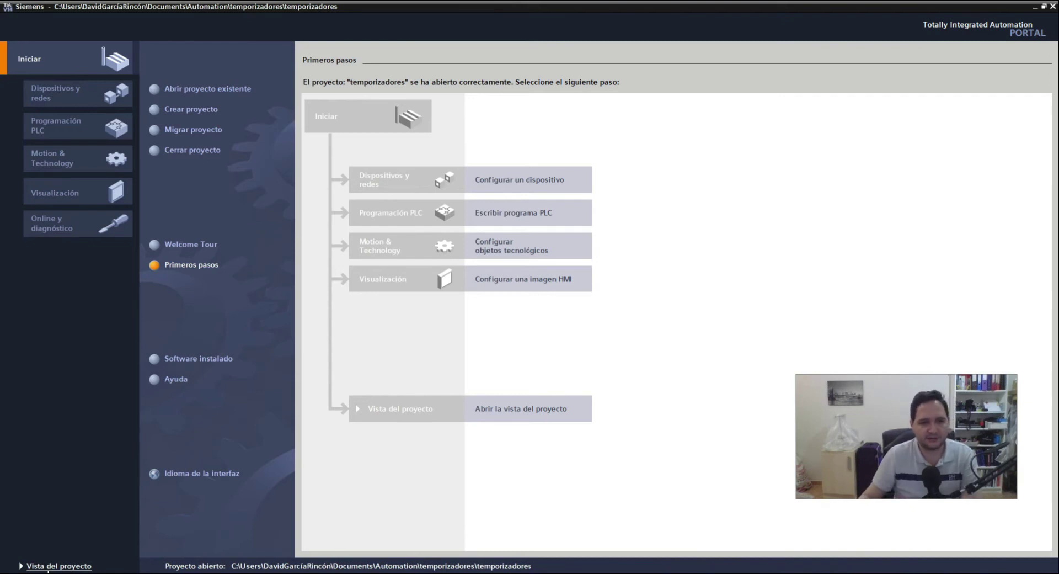
# Step: In the project view, add an S7-1200 controller: CPU 1212C DC/DC/DC with reference 6ES7 212-1AE40-0XB0
pyautogui.click(55, 567)
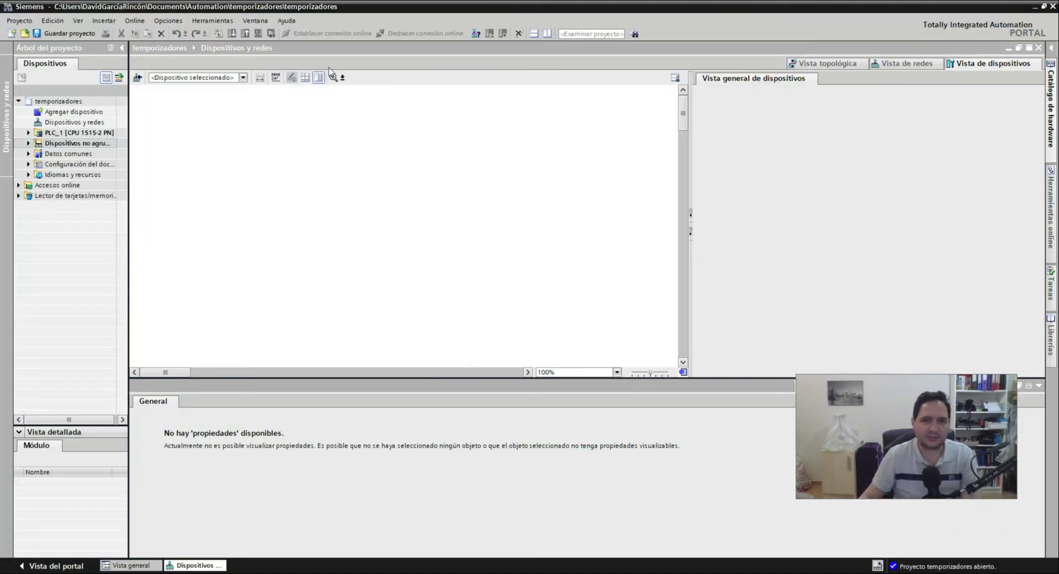
pyautogui.doubleClick(78, 112)
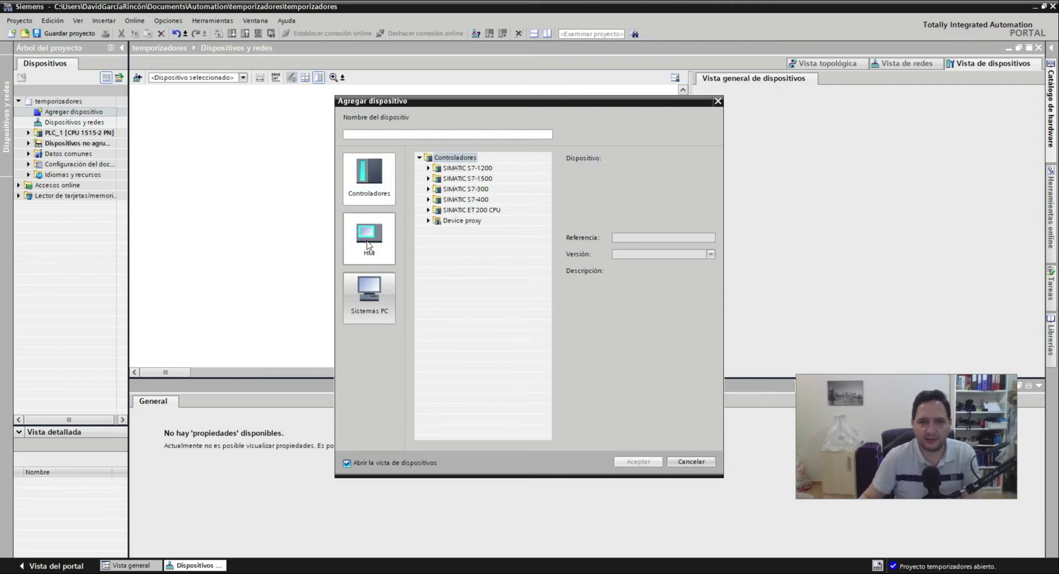
pyautogui.click(369, 244)
pyautogui.click(369, 292)
pyautogui.click(370, 165)
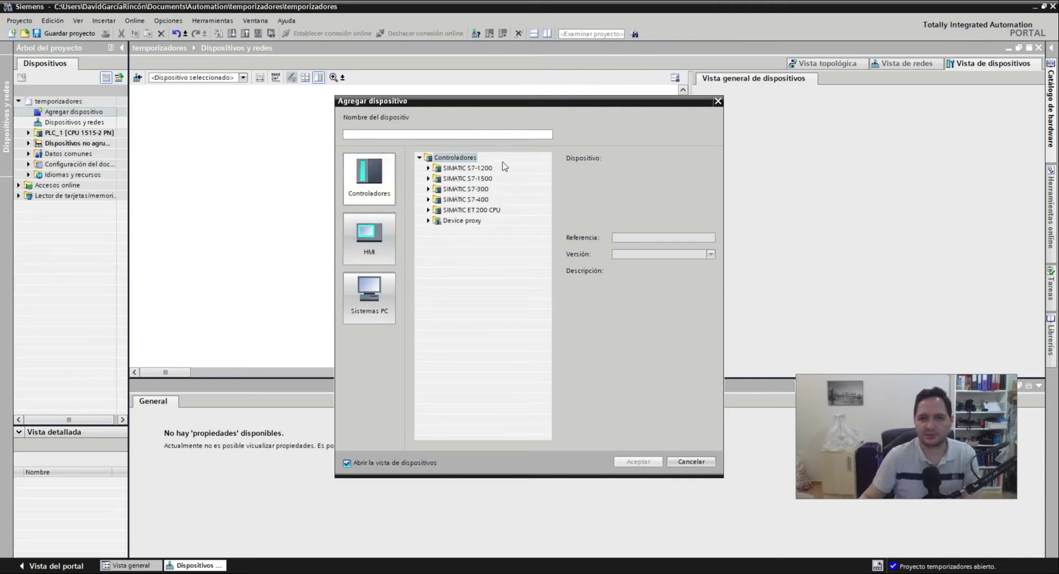
pyautogui.click(429, 167)
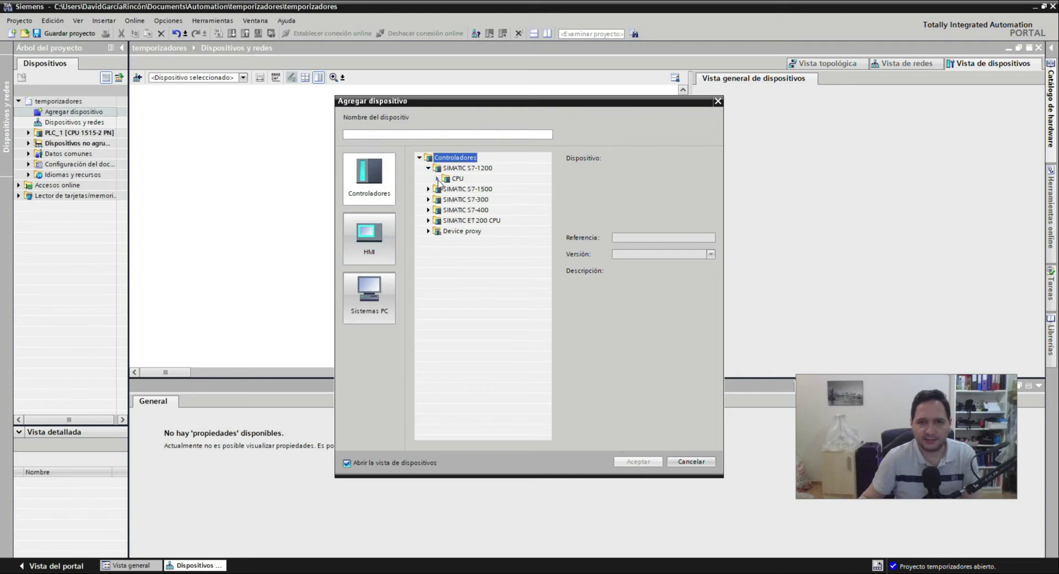
pyautogui.click(438, 179)
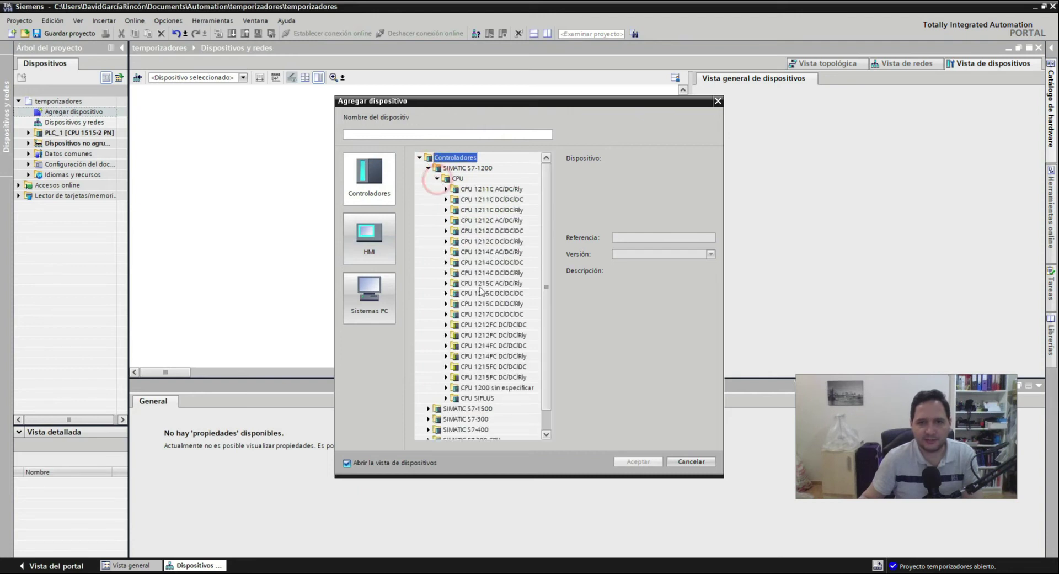
pyautogui.click(490, 232)
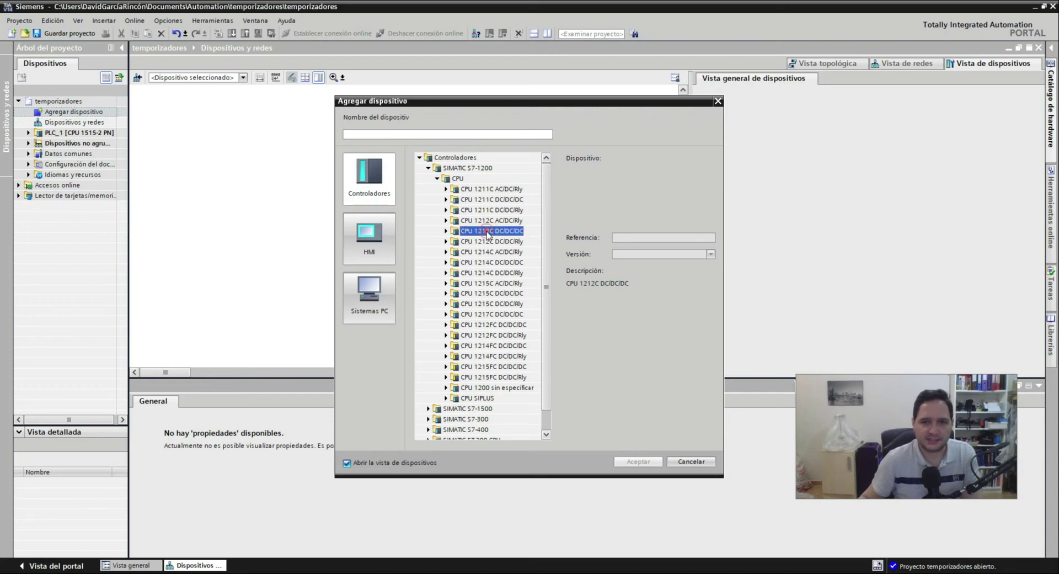
pyautogui.click(445, 231)
pyautogui.click(499, 262)
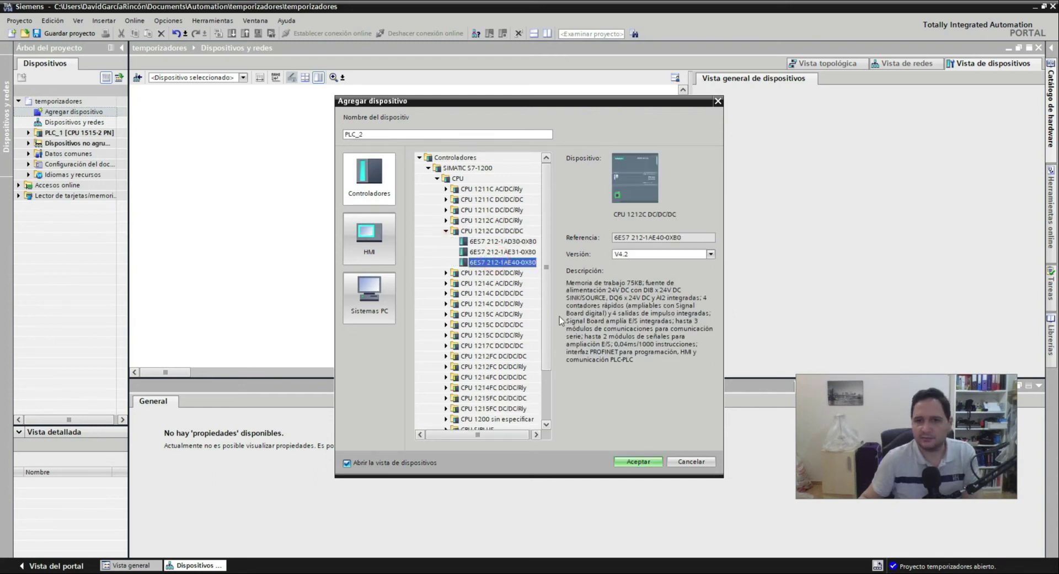
pyautogui.click(637, 461)
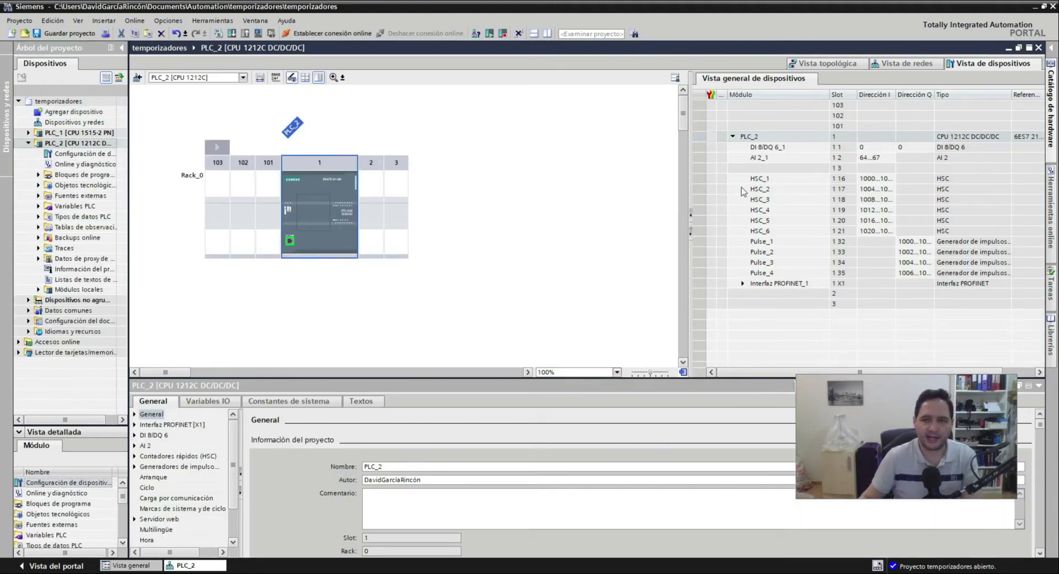
# Step: Open the hardware catalog, collapse its communication groups and examine the available DI and DQ module types
pyautogui.click(1052, 109)
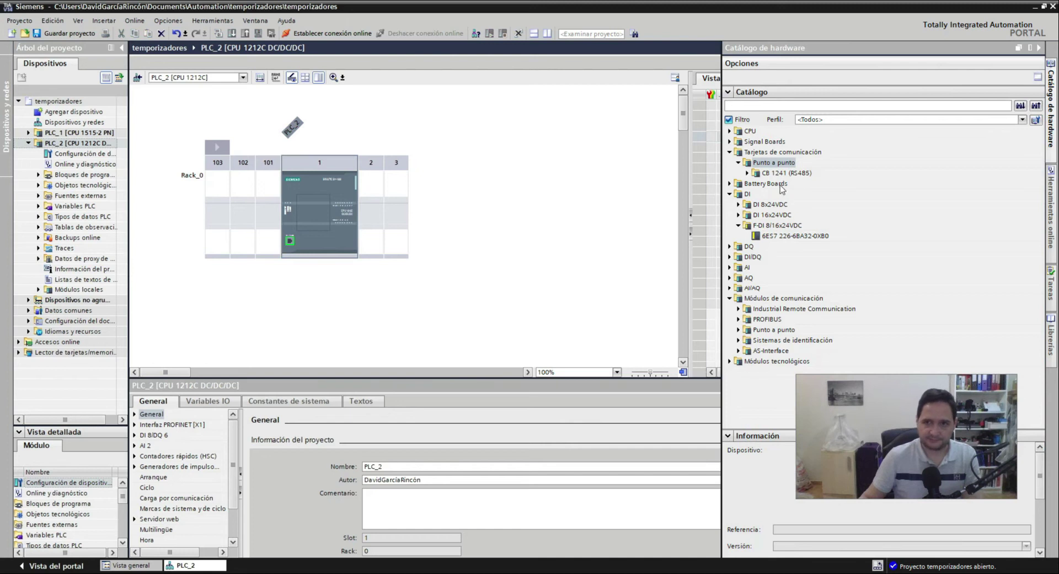
pyautogui.click(729, 151)
pyautogui.click(729, 173)
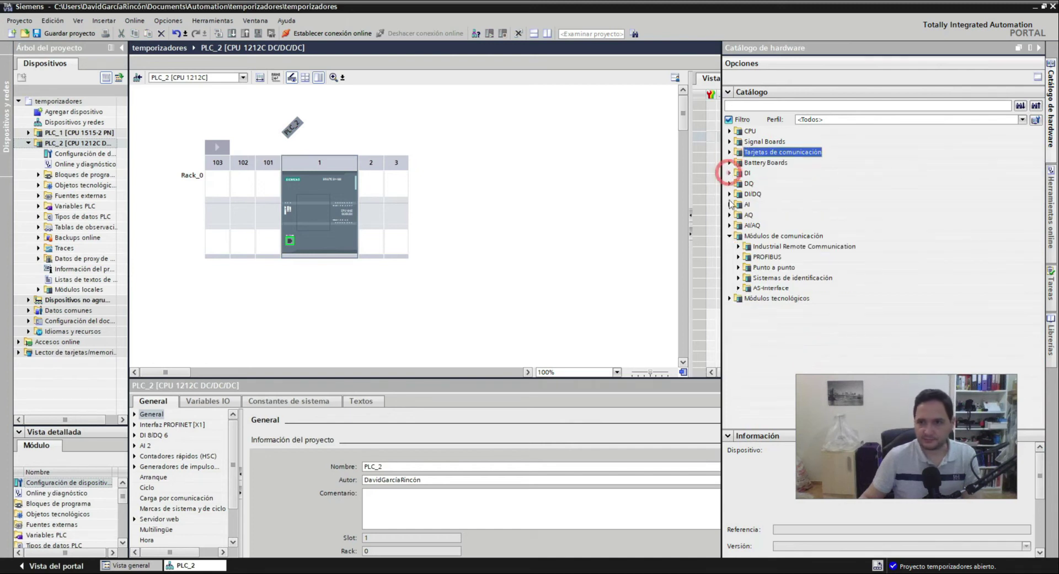
pyautogui.click(730, 236)
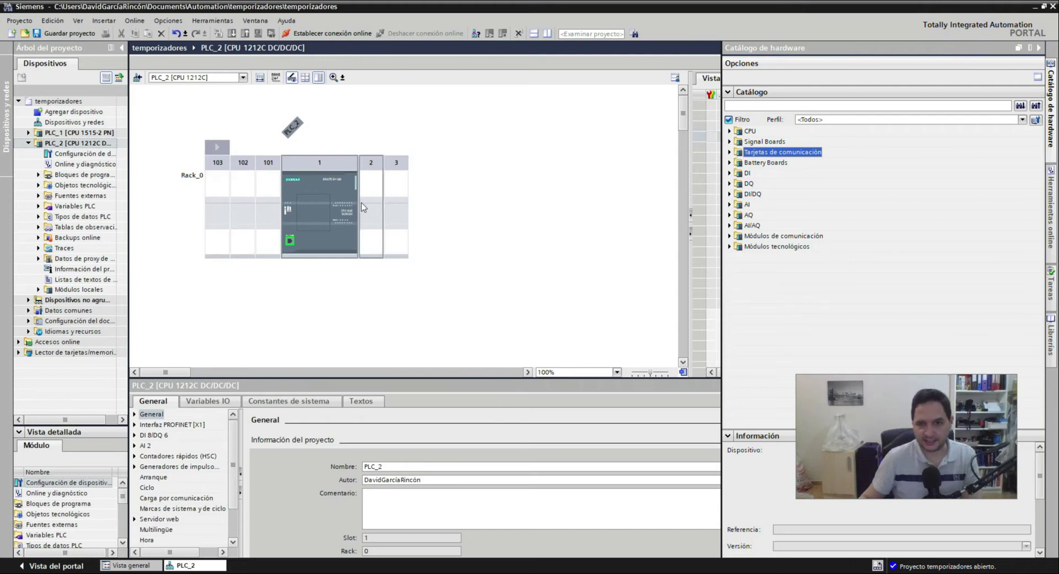
pyautogui.click(729, 173)
pyautogui.click(729, 226)
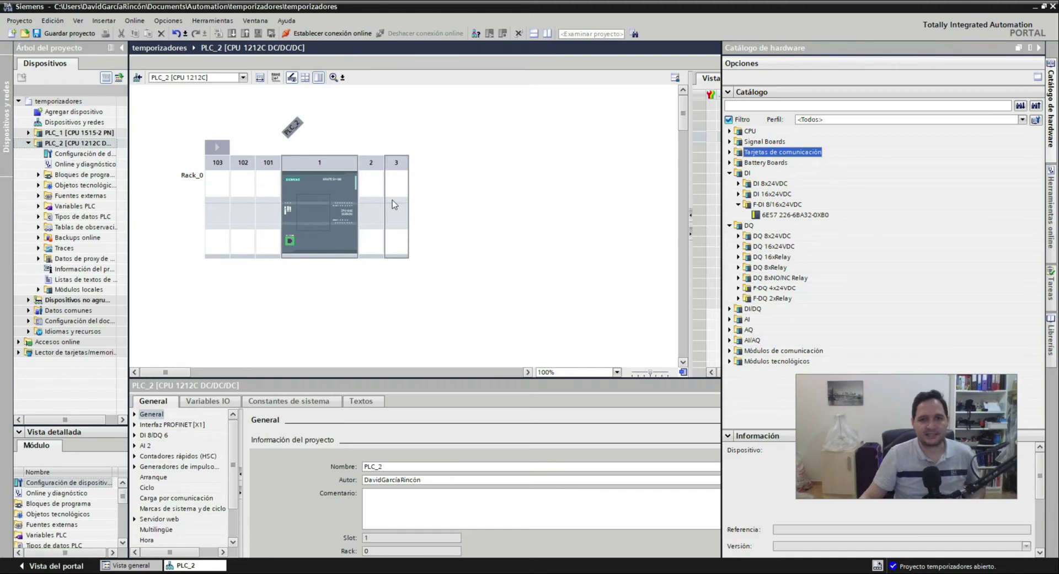
# Step: Insert the CB 1241 (RS485) communication board, reference 6ES7 241-1CH30-1XB0, into the board slot on the front of the CPU
pyautogui.click(730, 153)
pyautogui.click(748, 173)
pyautogui.click(771, 183)
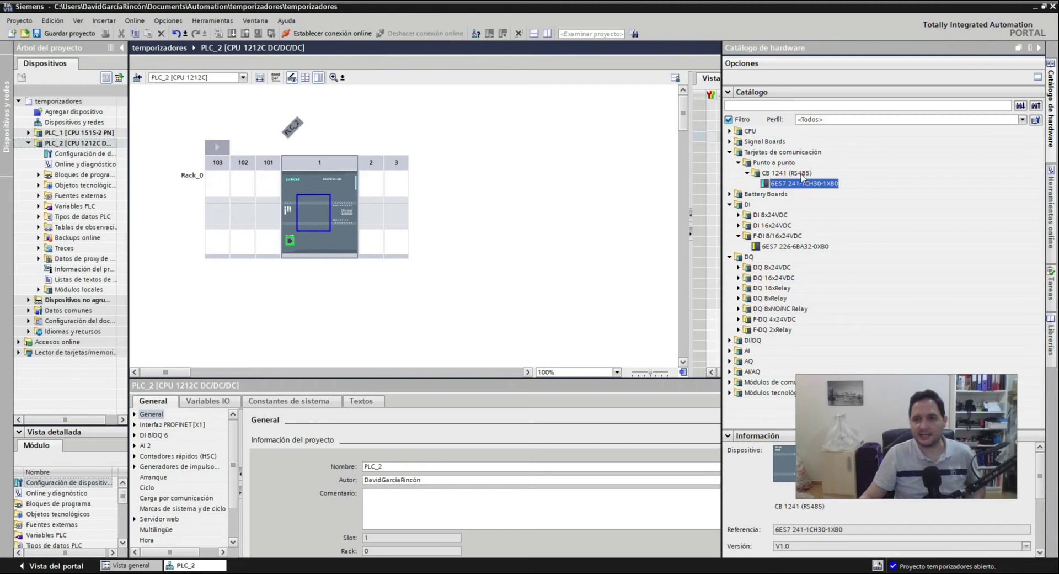
pyautogui.moveTo(811, 188); pyautogui.dragTo(264, 207)
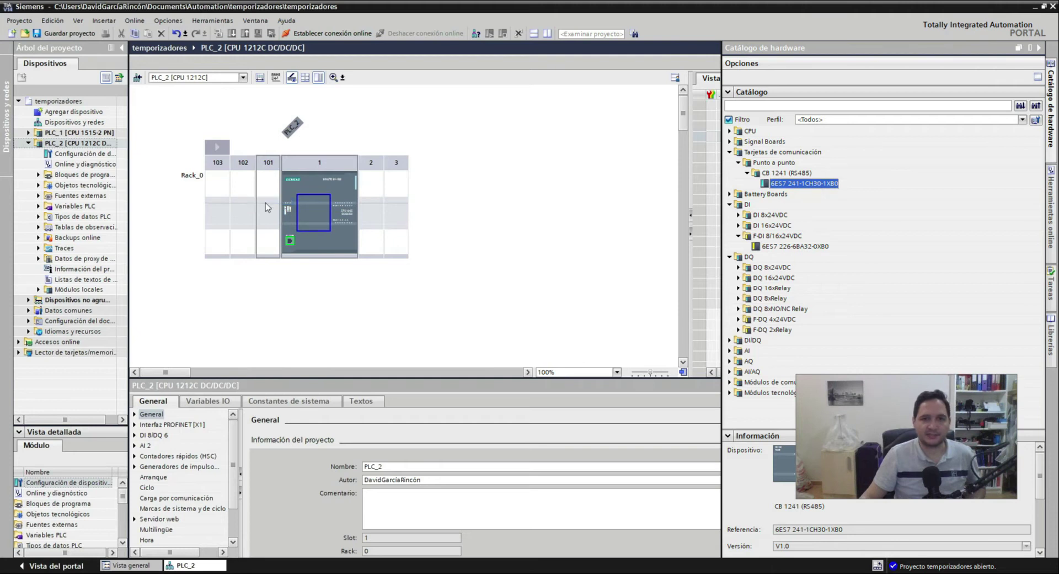
pyautogui.moveTo(807, 183); pyautogui.dragTo(375, 193)
pyautogui.moveTo(807, 183); pyautogui.dragTo(323, 213)
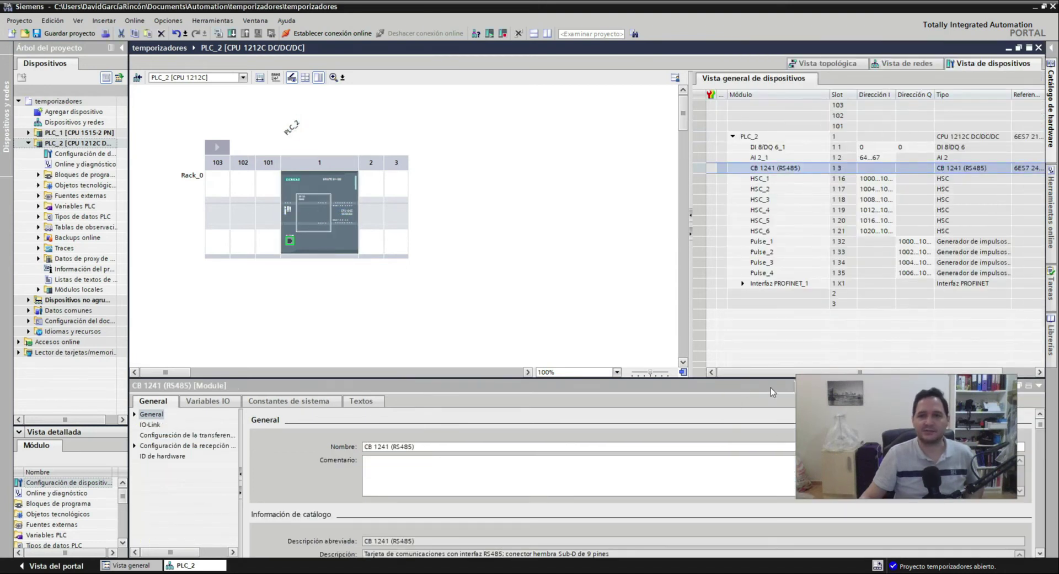
# Step: Add the DI 8x24VDC digital input module, reference 6ES7 221-1BF32-0XB0, to slot 2 of the PLC_2 rack
pyautogui.click(1052, 129)
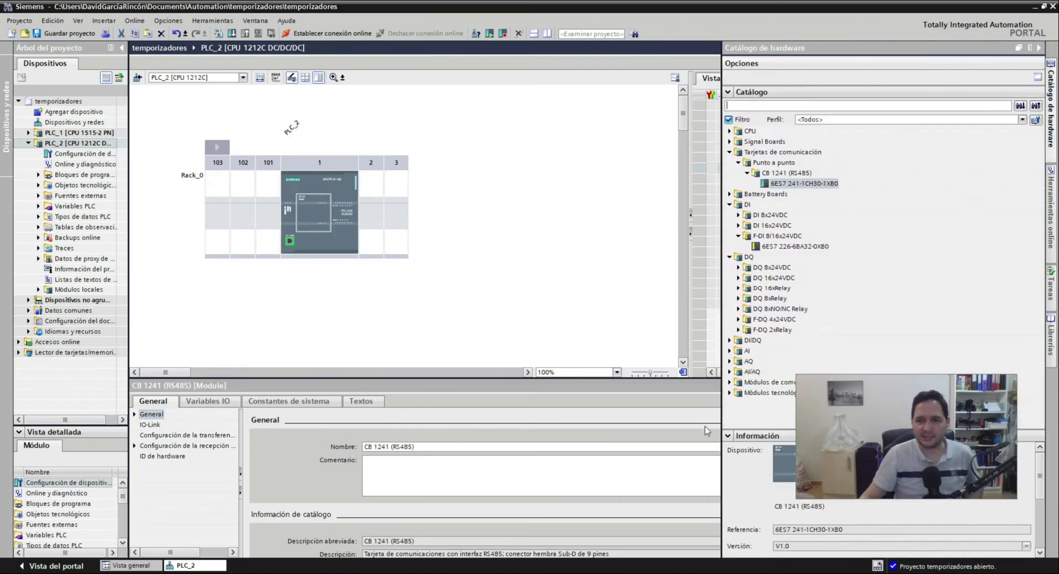
pyautogui.click(739, 215)
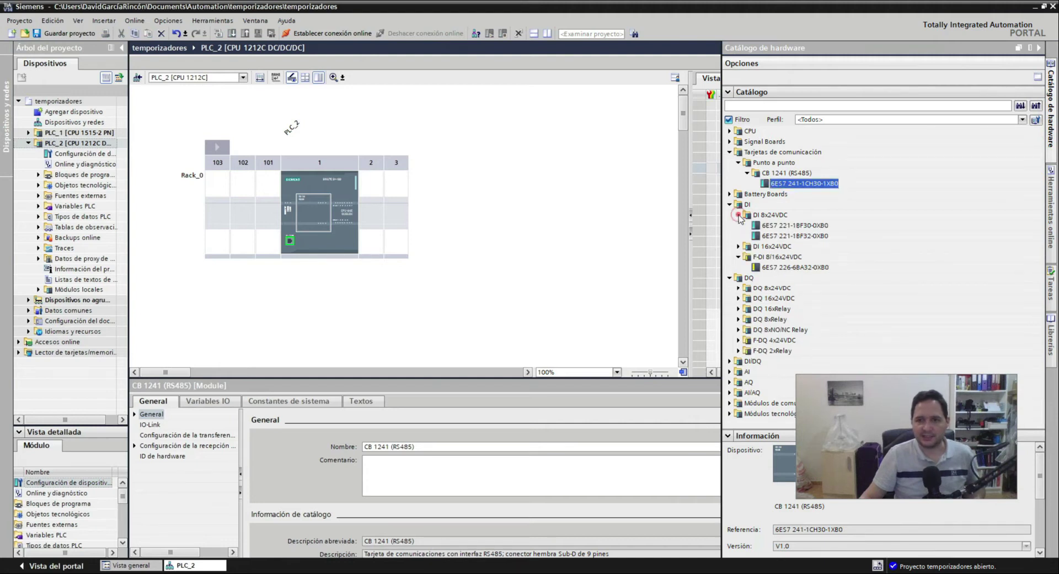
pyautogui.click(786, 237)
pyautogui.moveTo(801, 241); pyautogui.dragTo(379, 202)
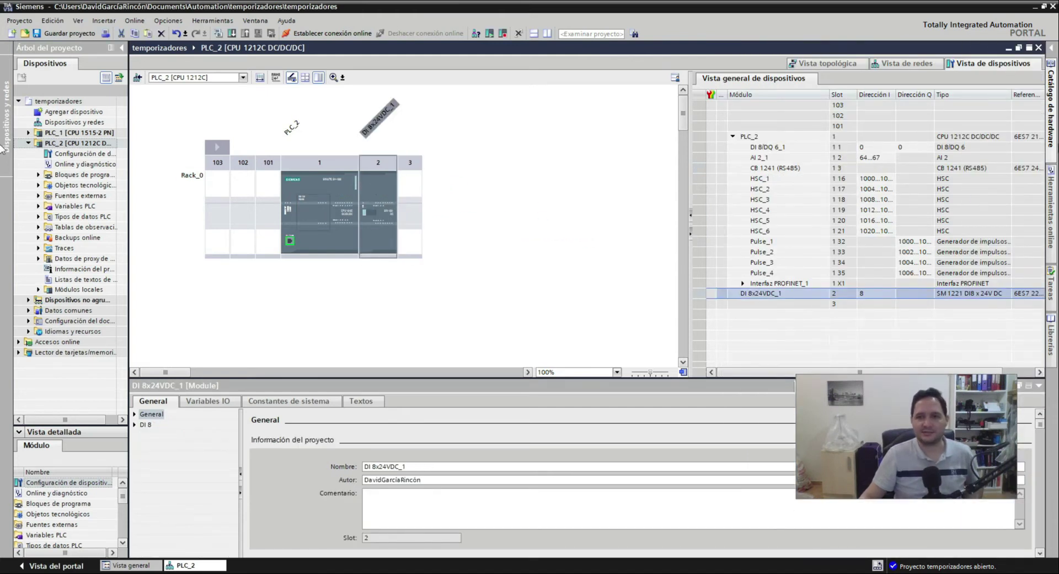
# Step: Add the DQ 8x24VDC digital output module, reference 6ES7 222-1BF32-0XB0, to slot 3 of the PLC_2 rack
pyautogui.click(1052, 110)
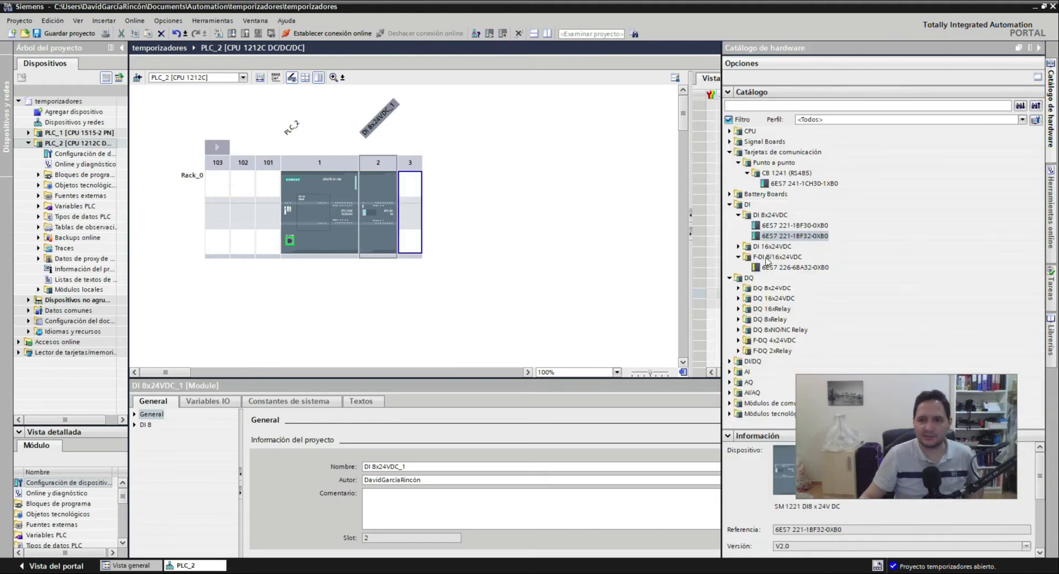
pyautogui.click(739, 288)
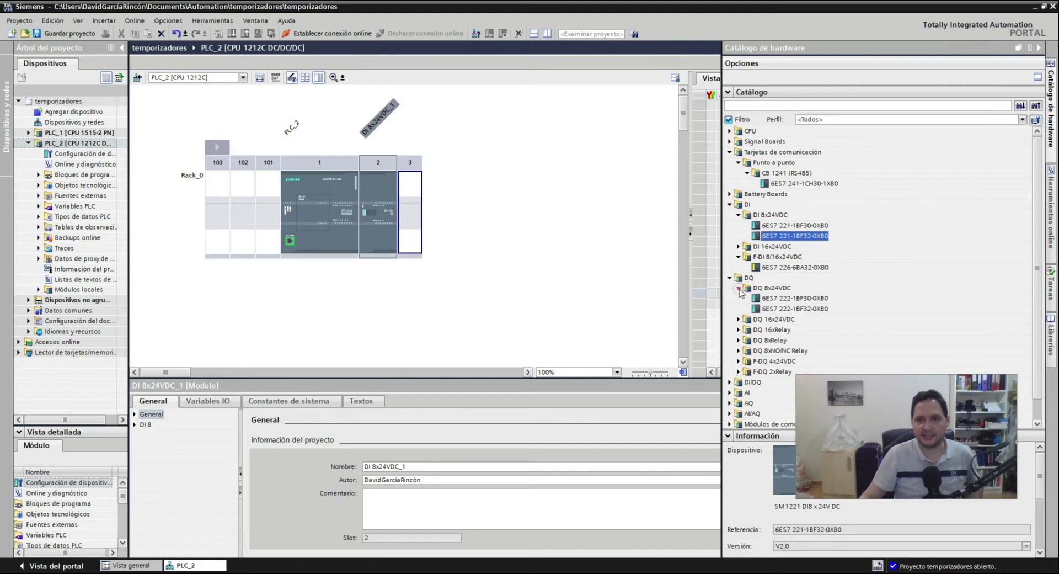
pyautogui.click(785, 309)
pyautogui.moveTo(790, 312); pyautogui.dragTo(408, 212)
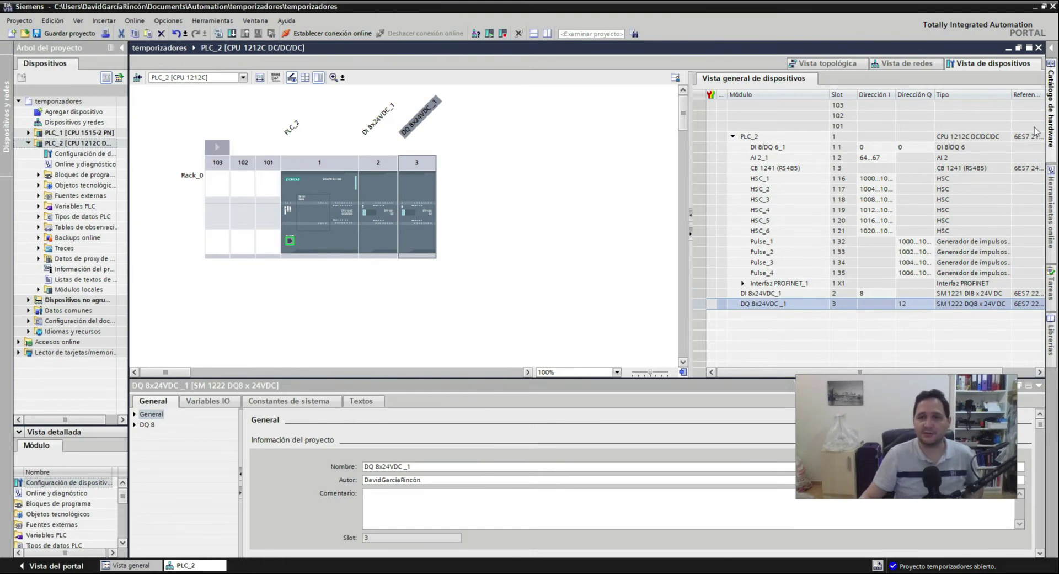
# Step: Examine the point-to-point communication modules in the hardware catalog and which slots accept the CM 1241 (RS232), reference 6ES7 241-1AH32-0XB0
pyautogui.click(1051, 102)
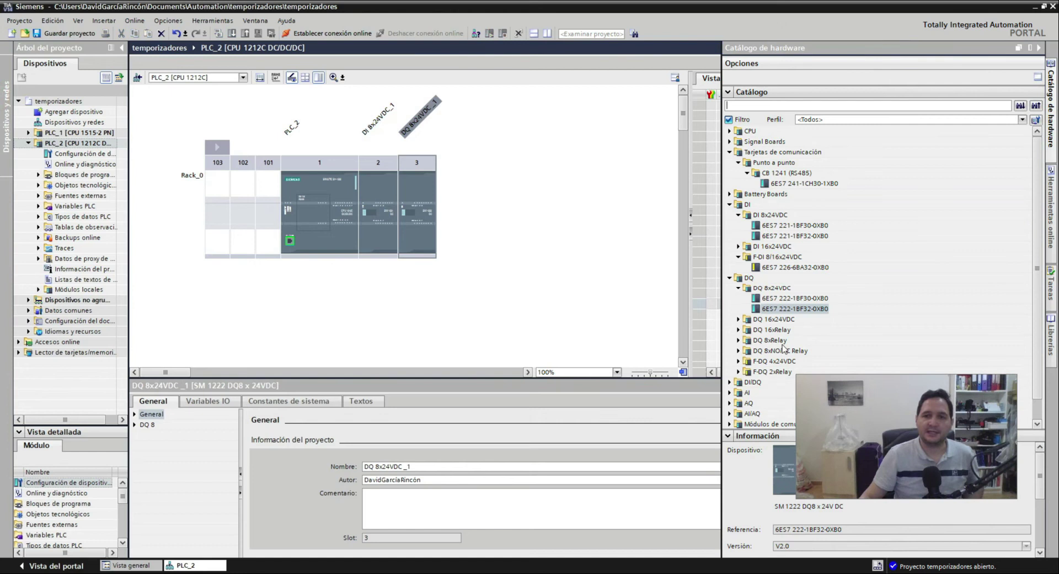
pyautogui.moveTo(824, 405); pyautogui.dragTo(849, 81)
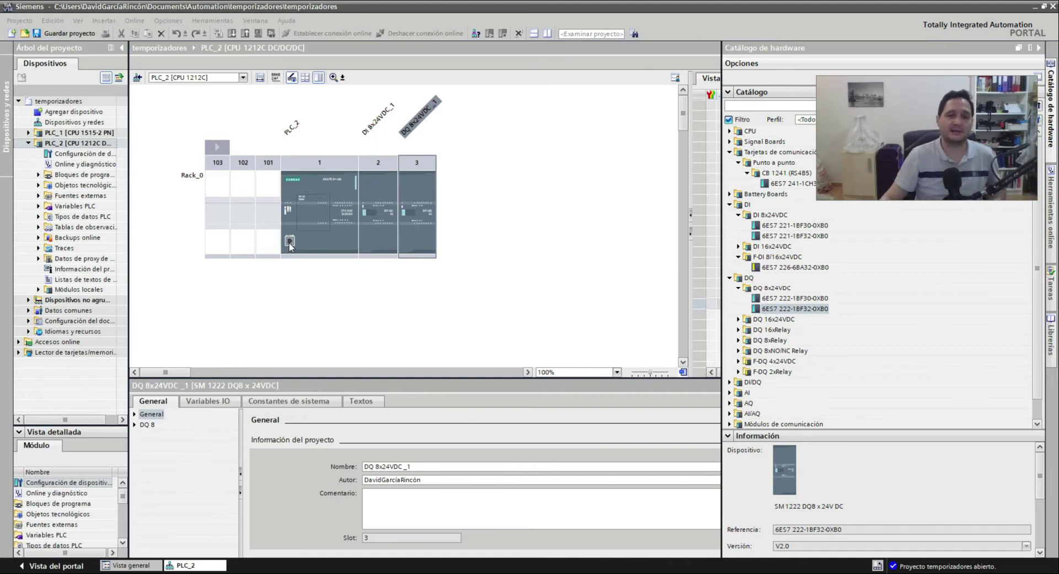
pyautogui.click(763, 383)
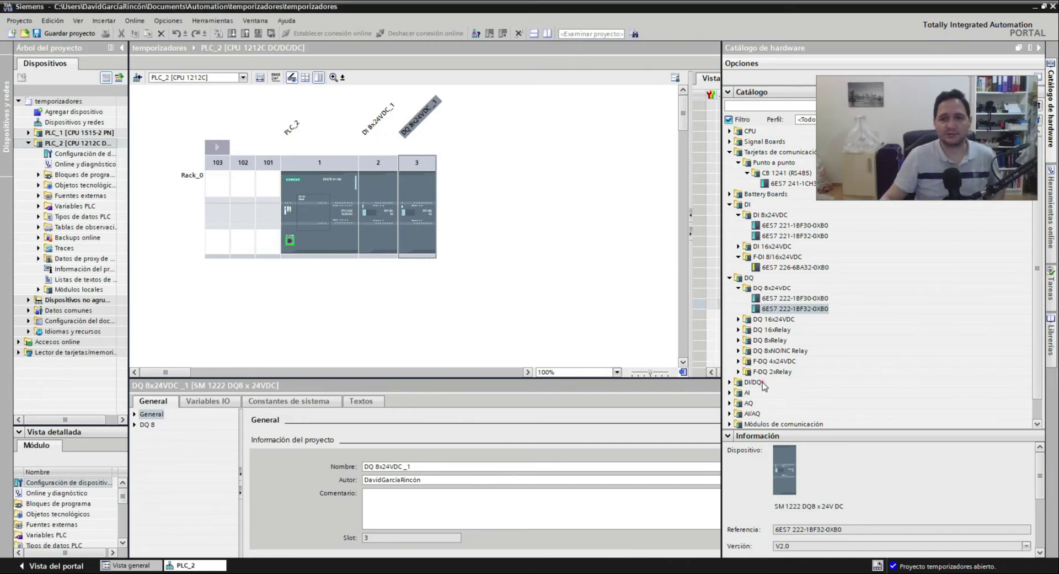
pyautogui.scroll(-1, 764, 386)
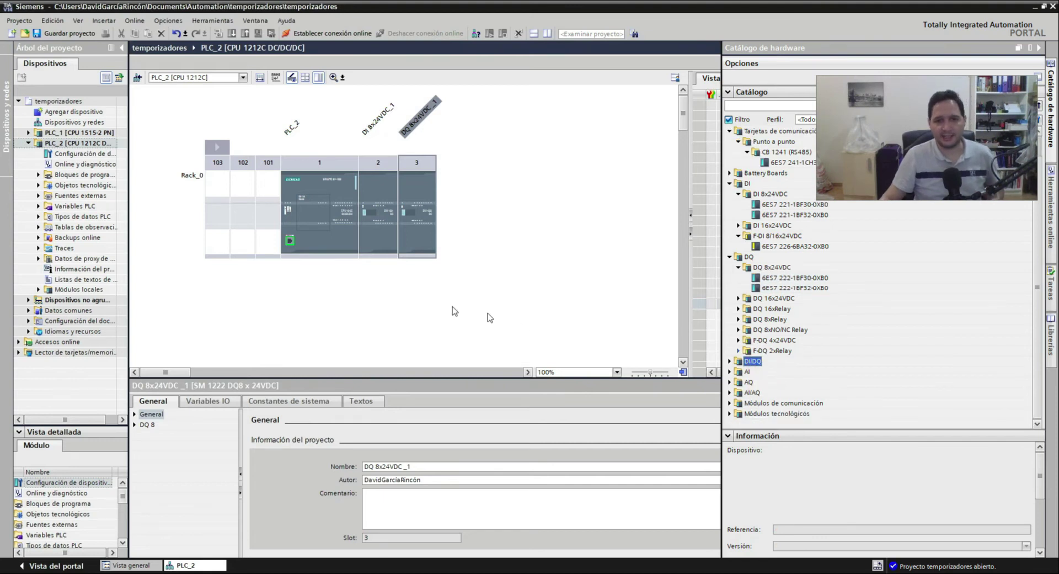
pyautogui.click(730, 403)
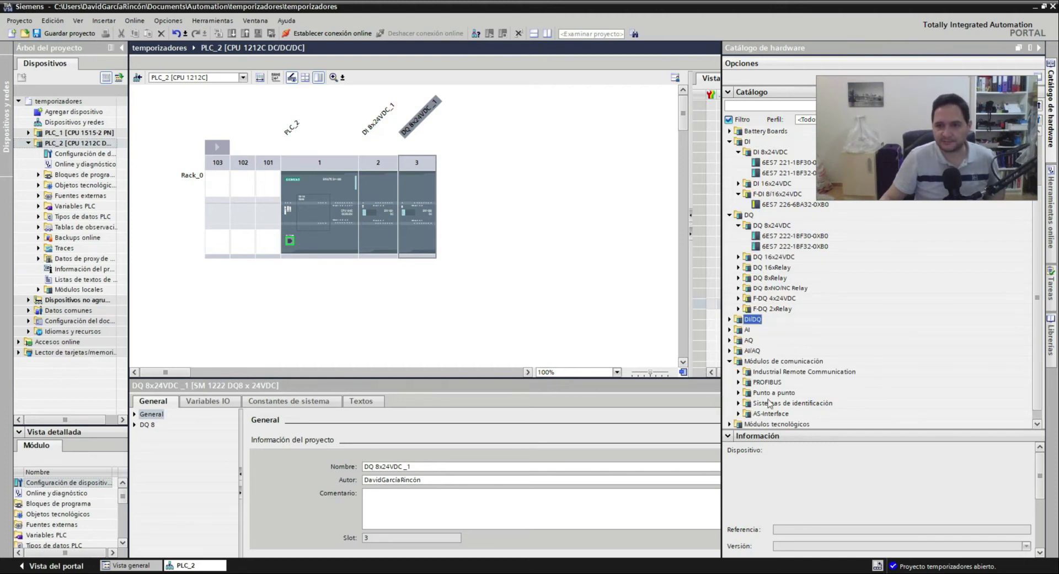
pyautogui.click(770, 403)
pyautogui.click(739, 392)
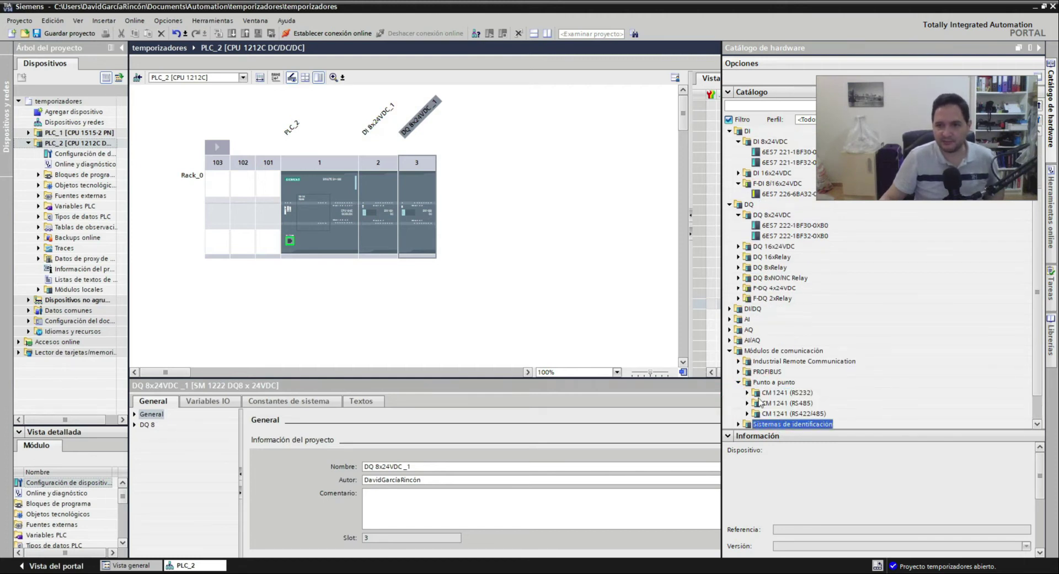
pyautogui.click(748, 392)
pyautogui.click(785, 414)
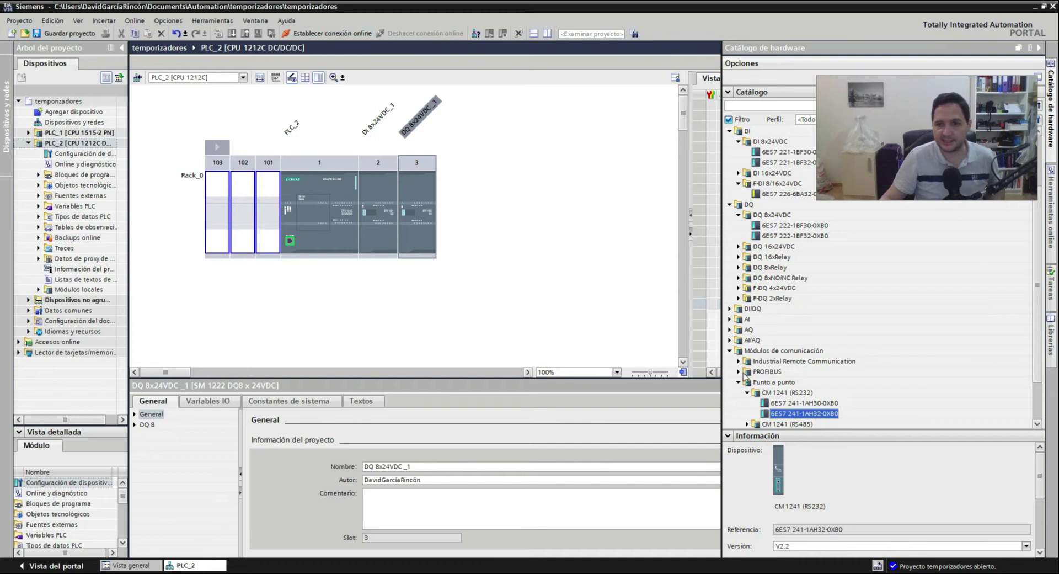
# Step: Add the CP 1243-1 industrial remote communication module, reference 6GK7 243-1BX30-0XE0, to slot 101 of the PLC_2 rack
pyautogui.click(740, 372)
pyautogui.click(739, 362)
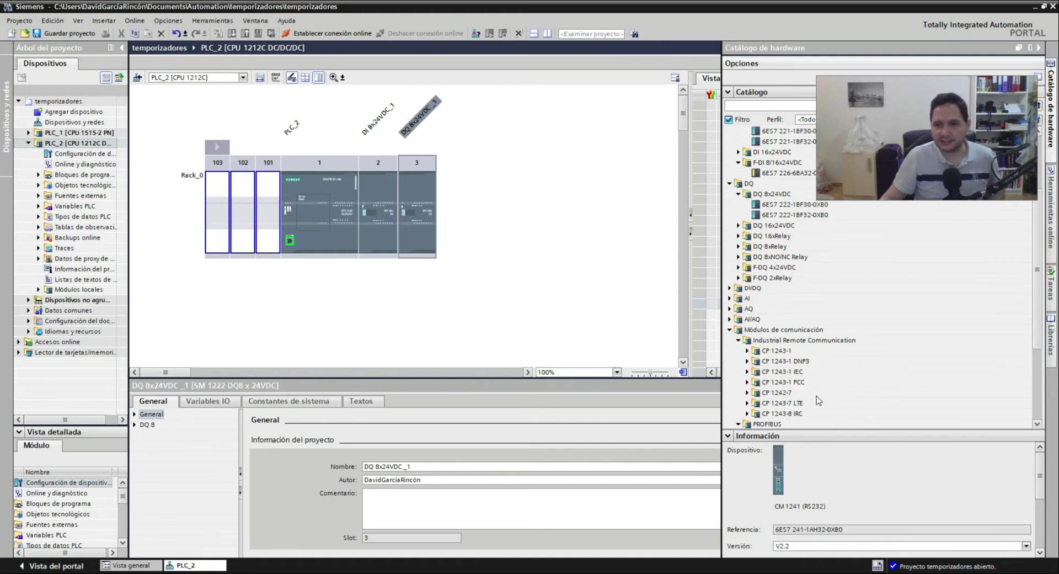
pyautogui.click(777, 352)
pyautogui.click(748, 350)
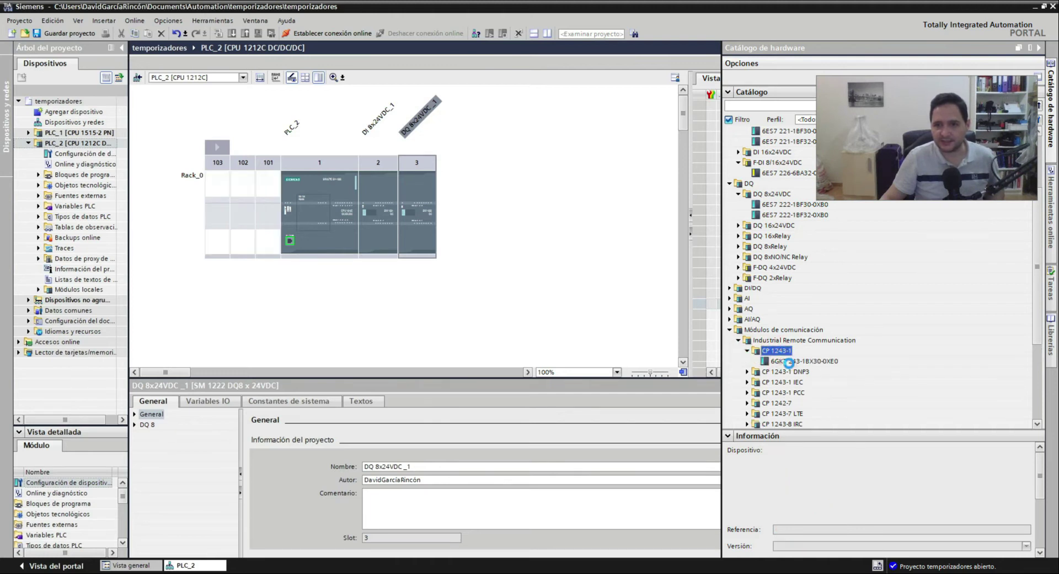
pyautogui.click(807, 362)
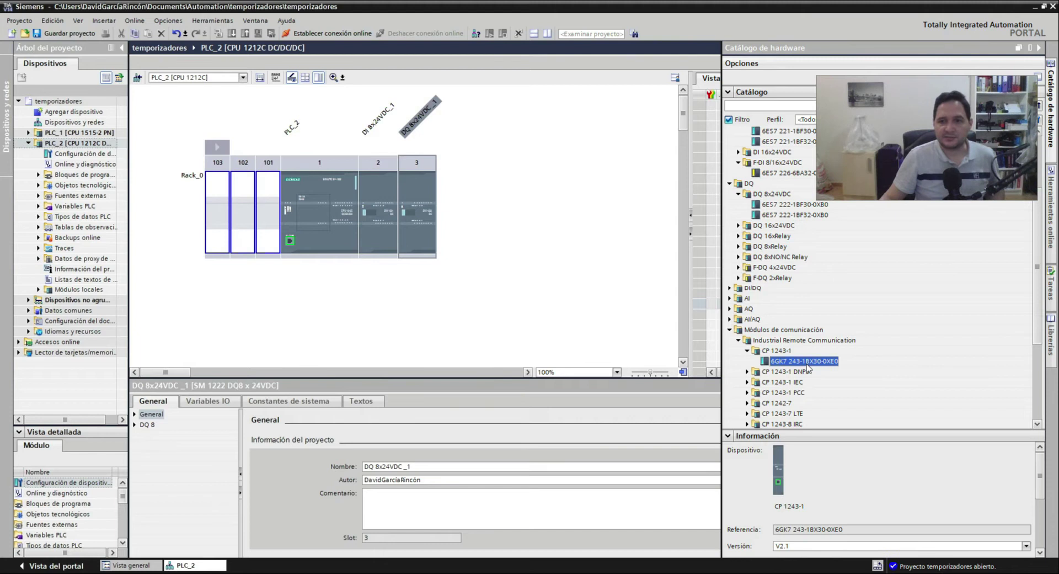
pyautogui.moveTo(806, 364); pyautogui.dragTo(264, 193)
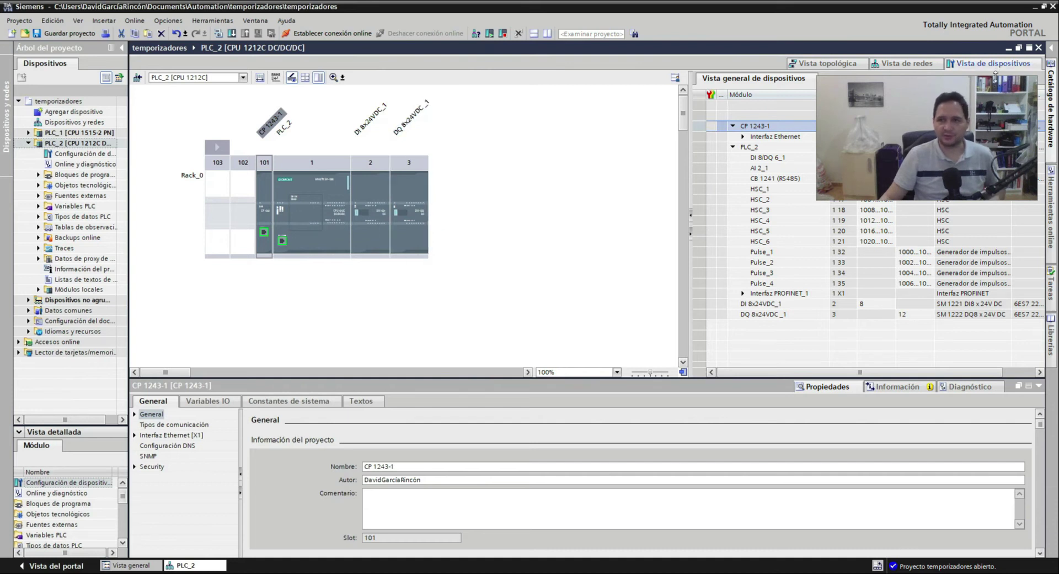
# Step: Switch from the device configuration of PLC_2 to the network view showing all of the project's stations
pyautogui.click(951, 117)
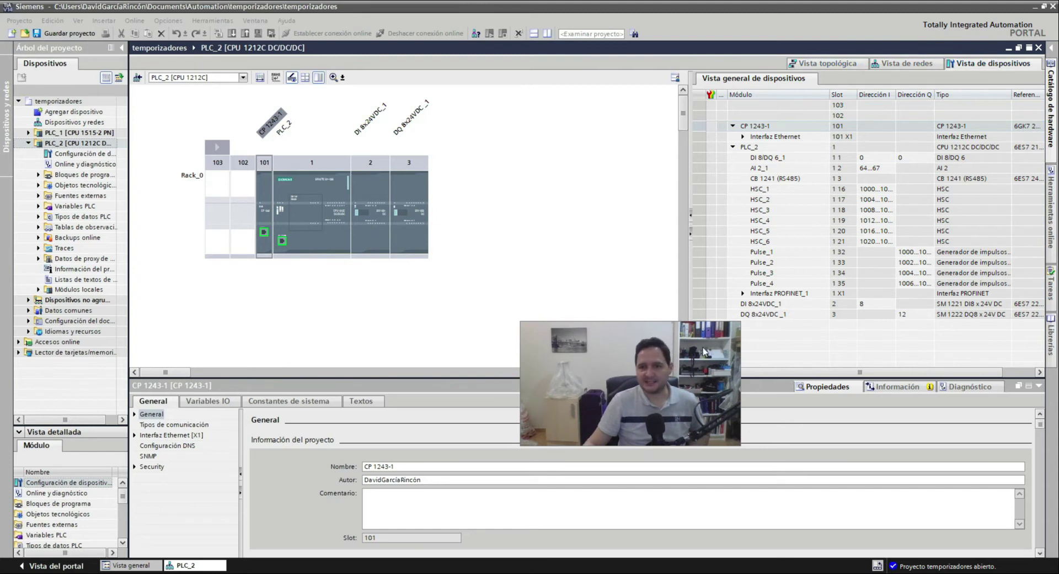
pyautogui.moveTo(615, 334); pyautogui.dragTo(529, 371)
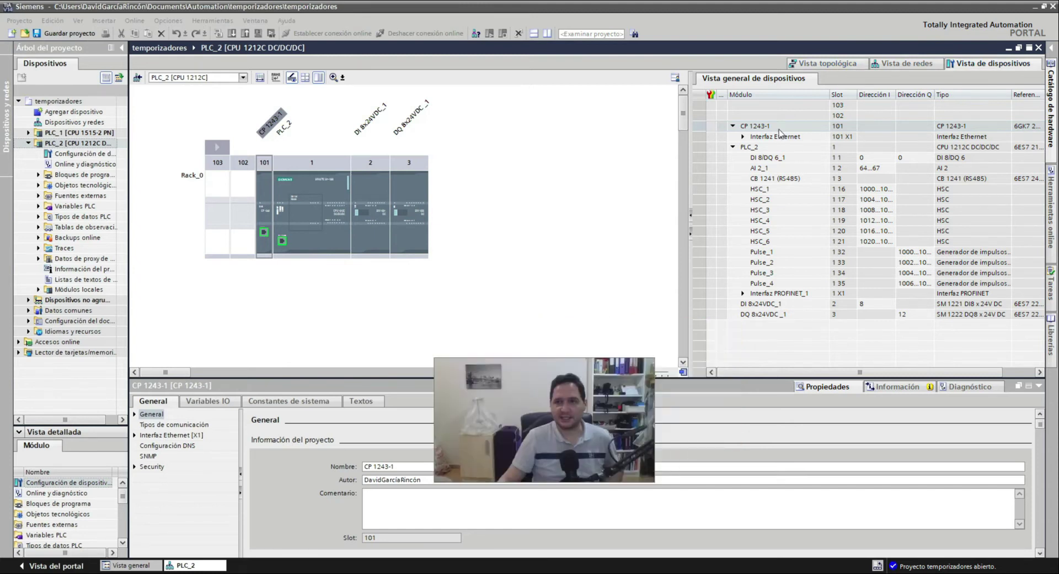
pyautogui.click(896, 65)
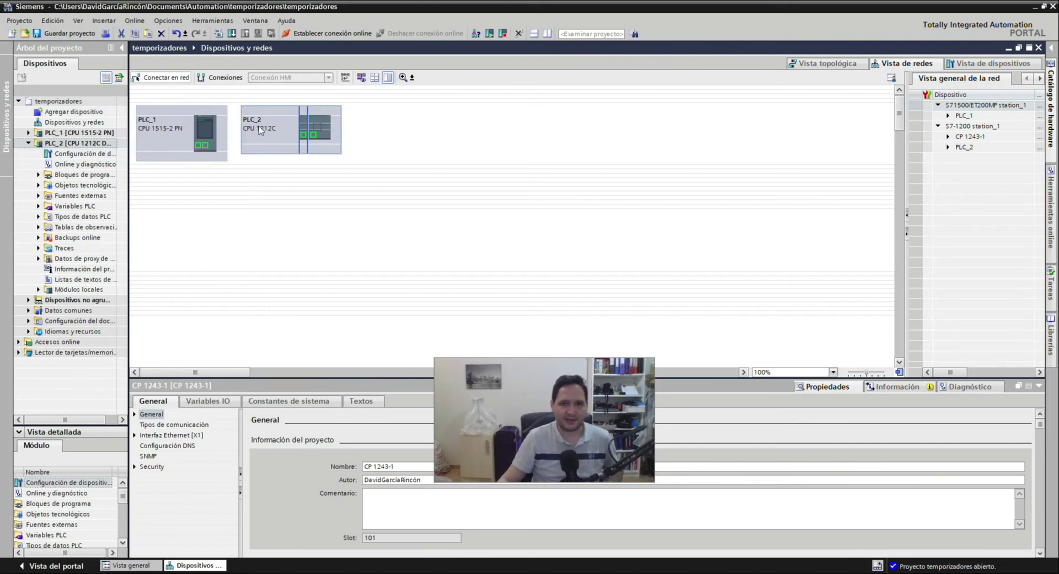
# Step: Add a 7-inch KTP700 Basic HMI panel, reference 6AV2 123-2GB03-0AX0, to the project
pyautogui.click(474, 158)
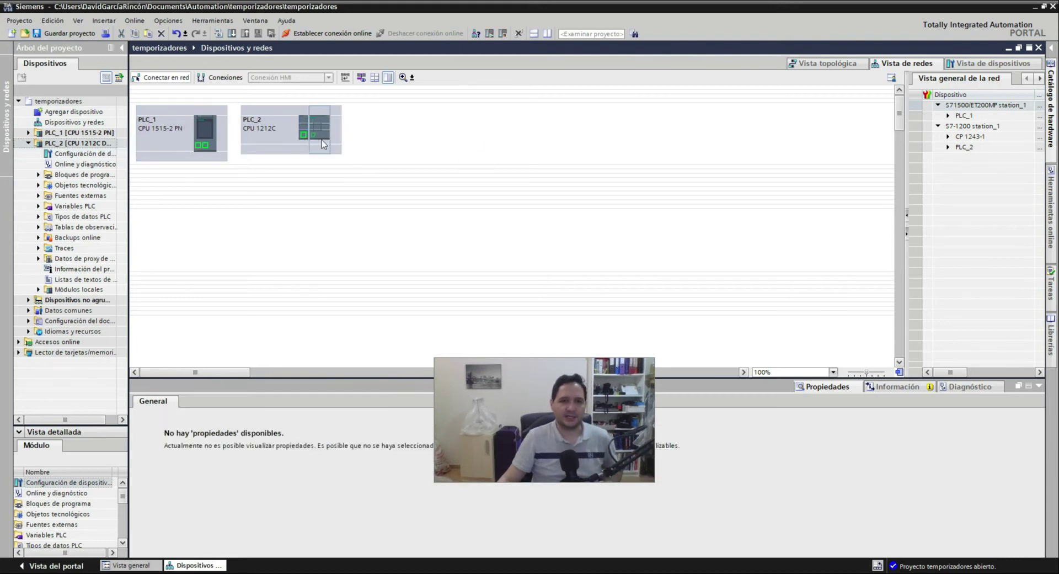
pyautogui.click(78, 113)
pyautogui.doubleClick(77, 114)
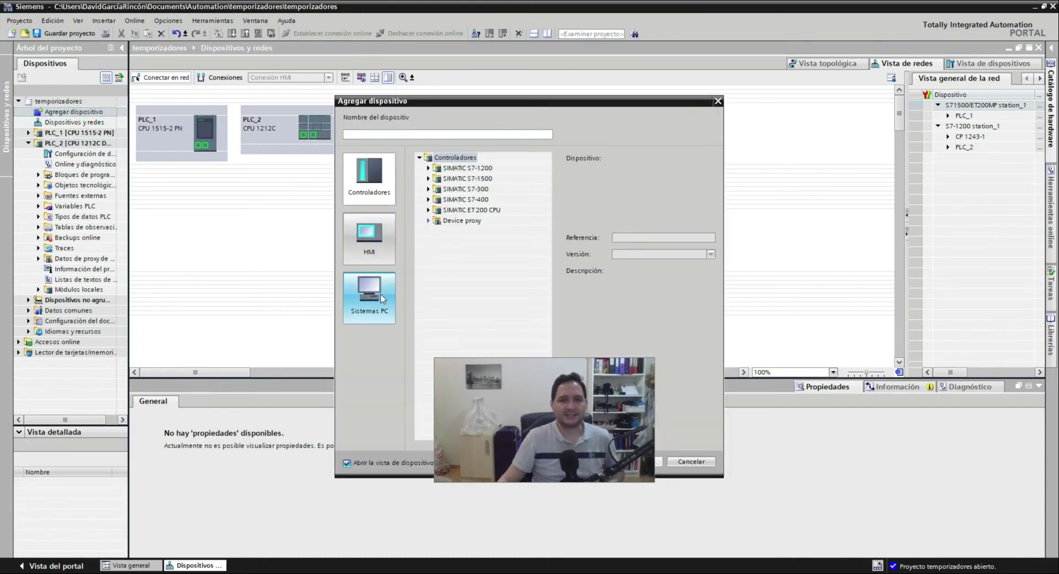
pyautogui.click(364, 230)
pyautogui.click(431, 168)
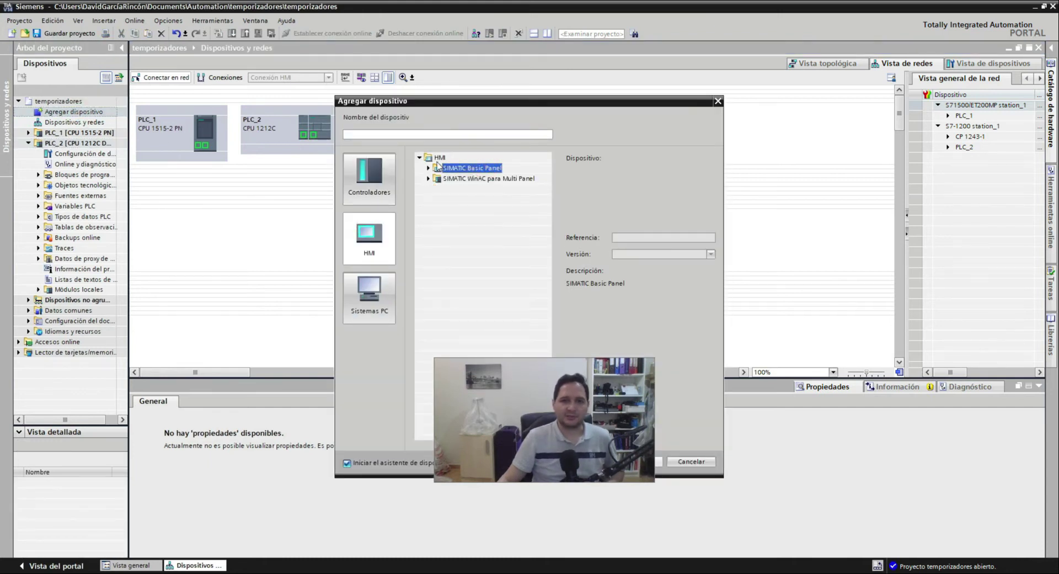
pyautogui.click(429, 168)
pyautogui.click(437, 210)
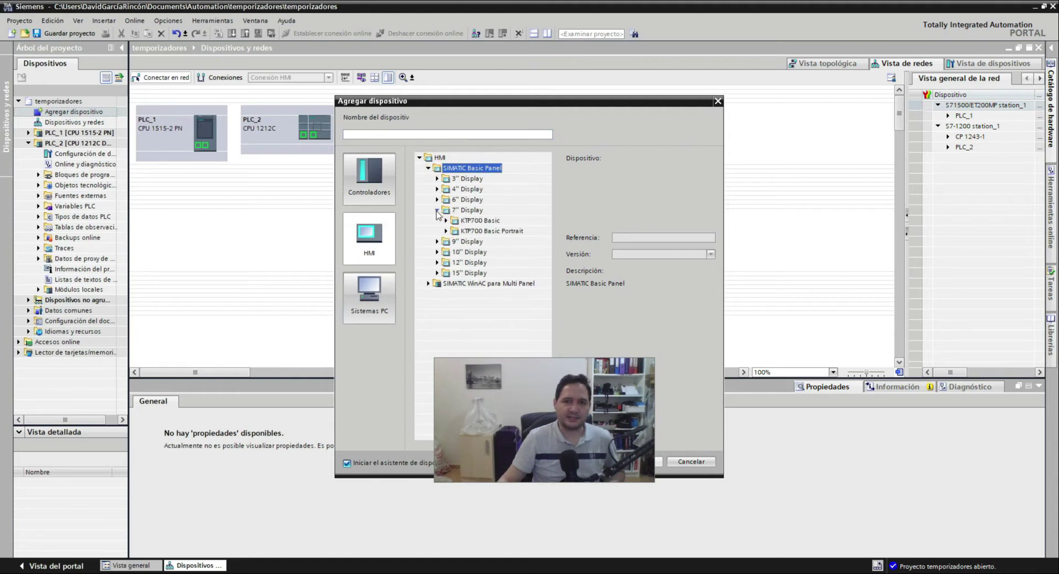
pyautogui.click(468, 222)
pyautogui.click(446, 221)
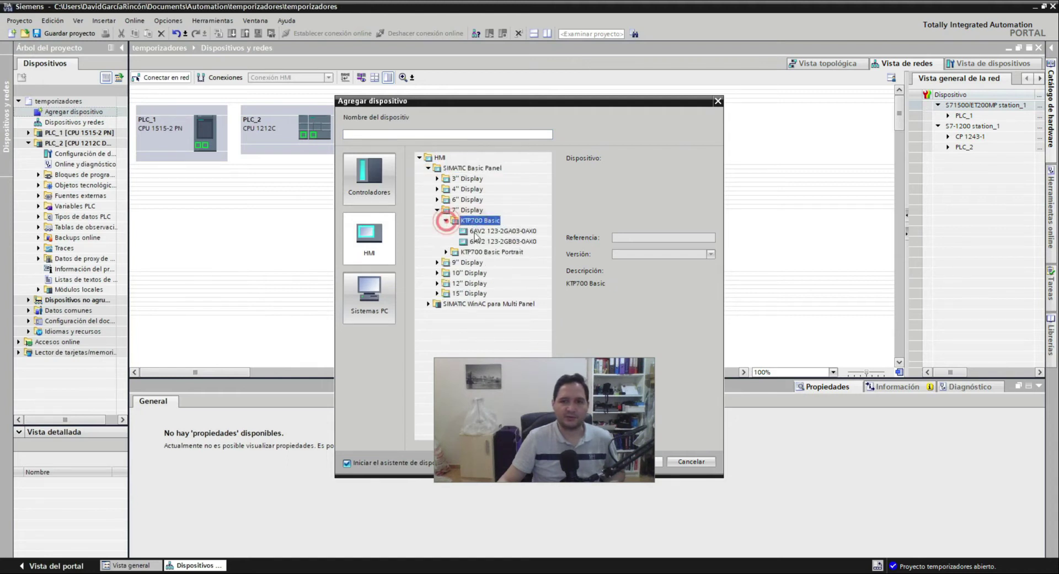
pyautogui.doubleClick(490, 240)
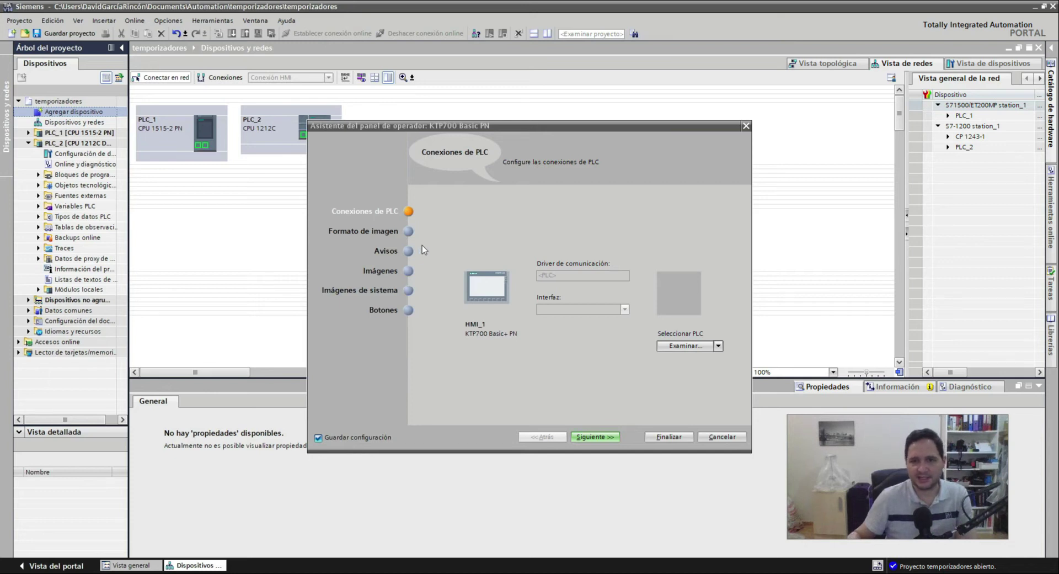
# Step: Finish the operator panel wizard with its default settings and place HMI_1 farther away from PLC_2 in the network view
pyautogui.click(671, 440)
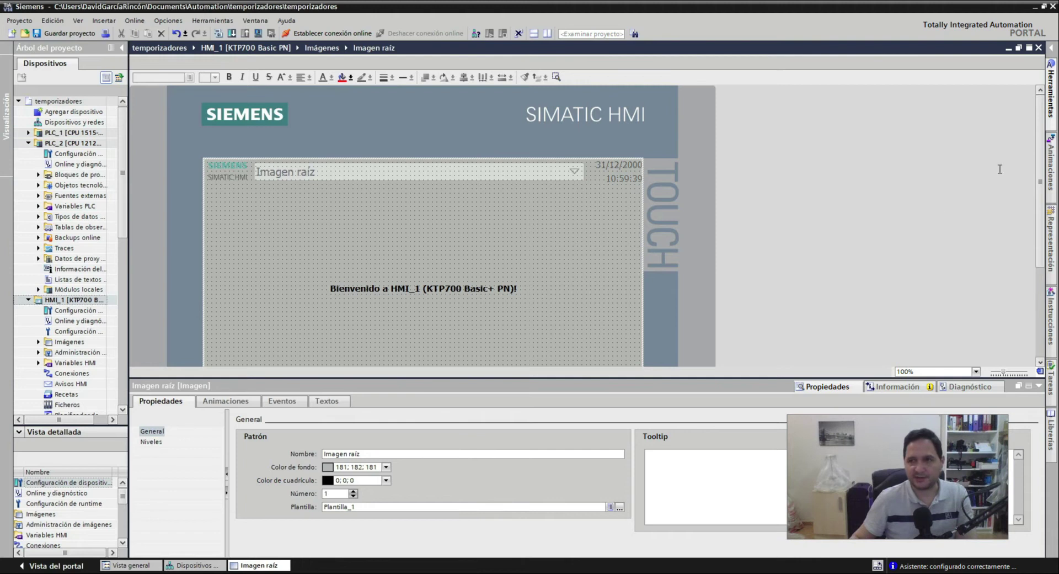
pyautogui.click(1038, 48)
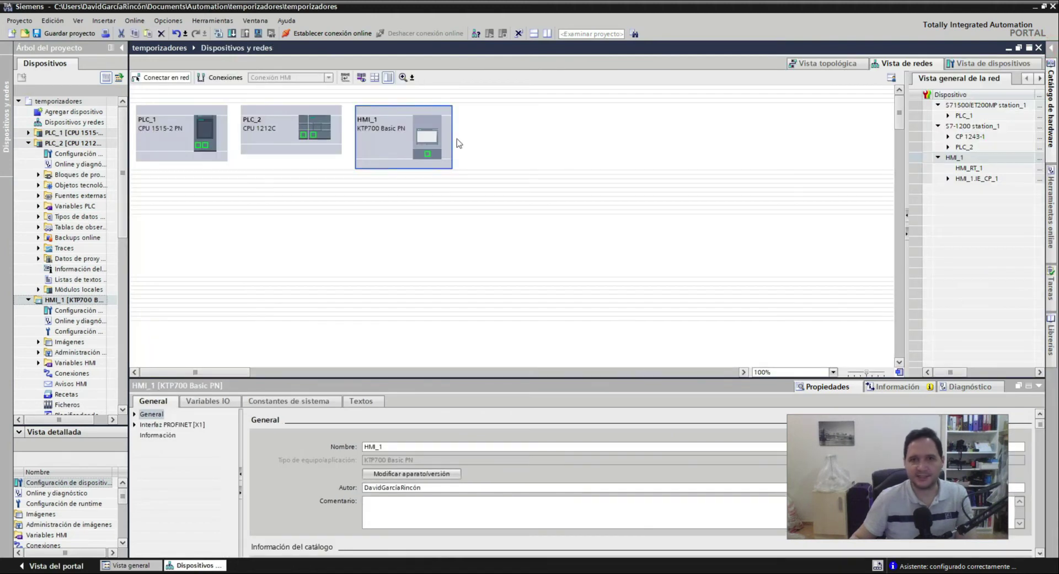
pyautogui.moveTo(403, 129); pyautogui.dragTo(522, 130)
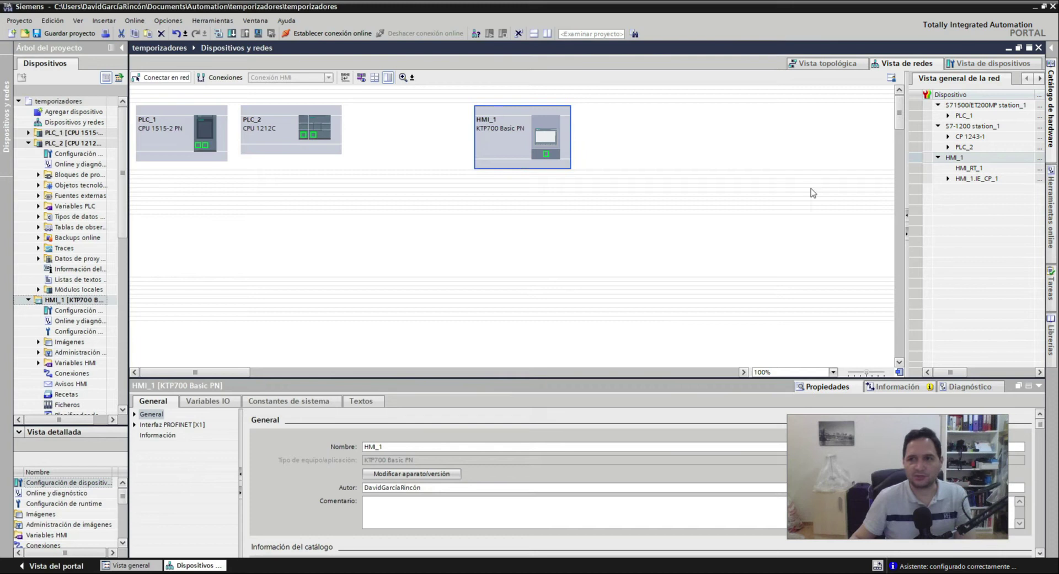
# Step: Check the topology view, and connect the CPU's PROFINET interface of PLC_2 to HMI_1 in the network view
pyautogui.click(822, 64)
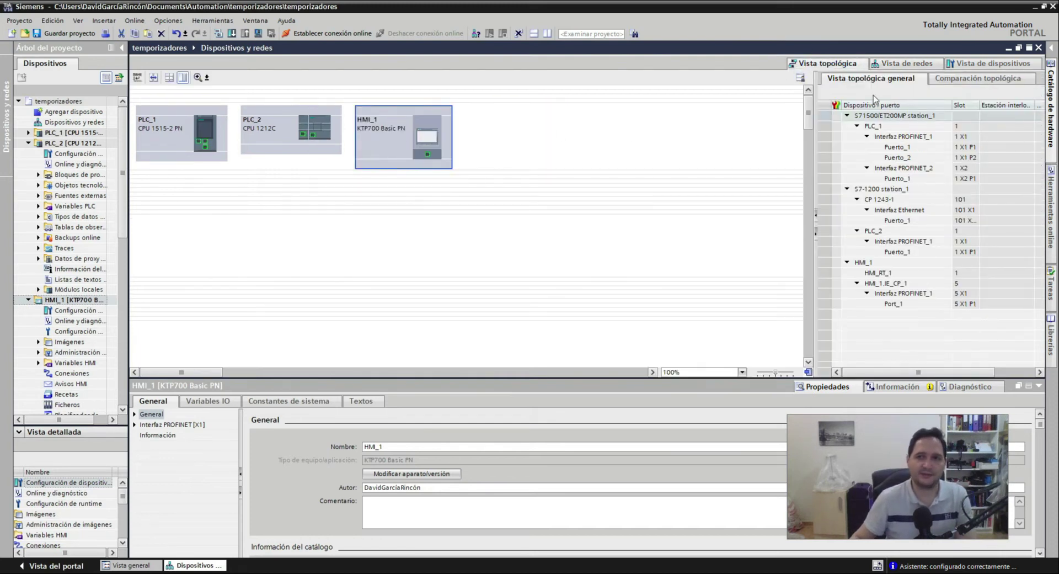
pyautogui.click(899, 65)
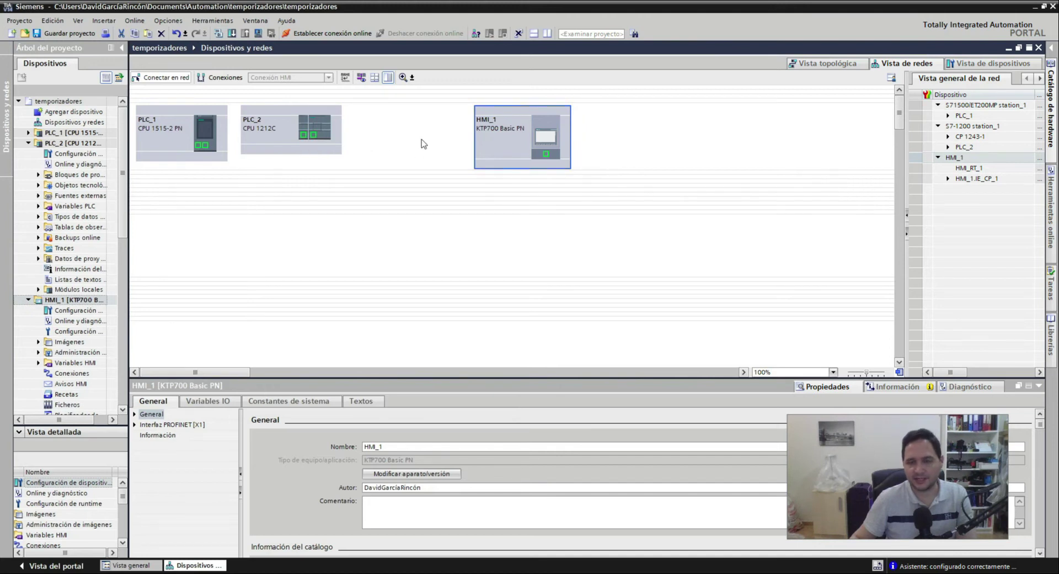
pyautogui.moveTo(313, 135); pyautogui.dragTo(551, 159)
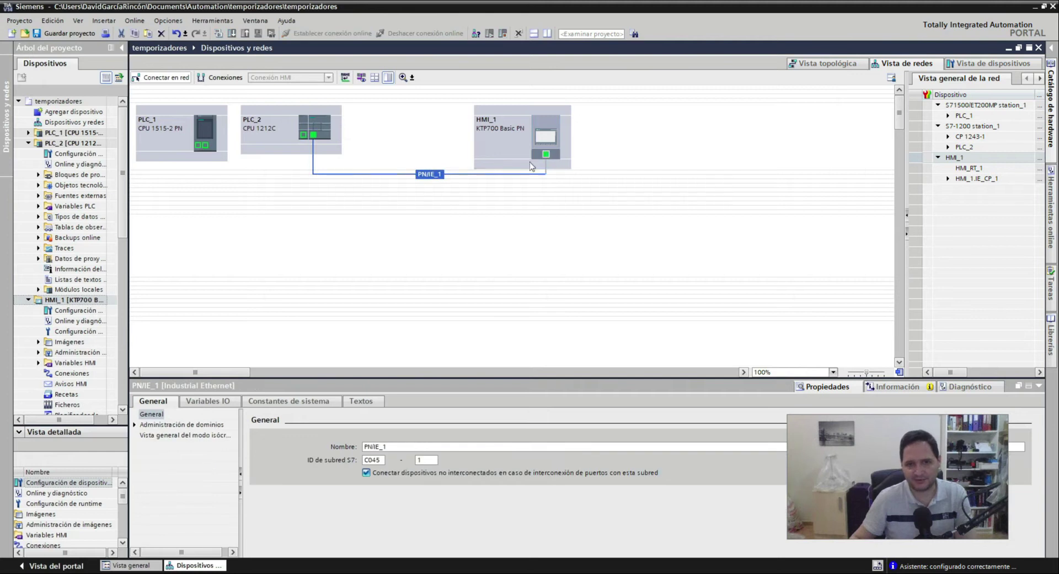
pyautogui.click(398, 228)
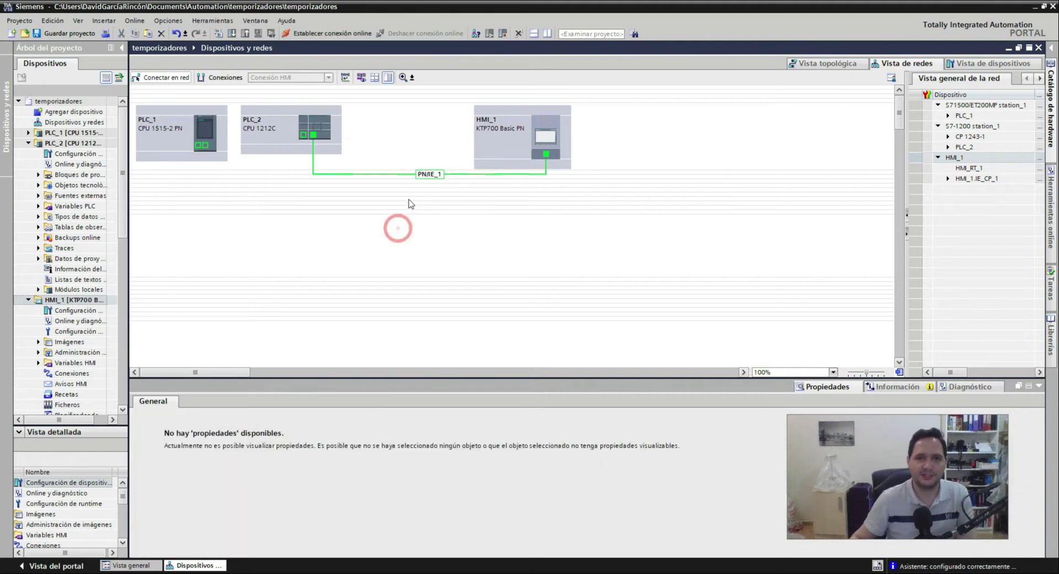
# Step: Rename the Industrial Ethernet subnet between PLC_2 and HMI_1 as red1
pyautogui.click(425, 175)
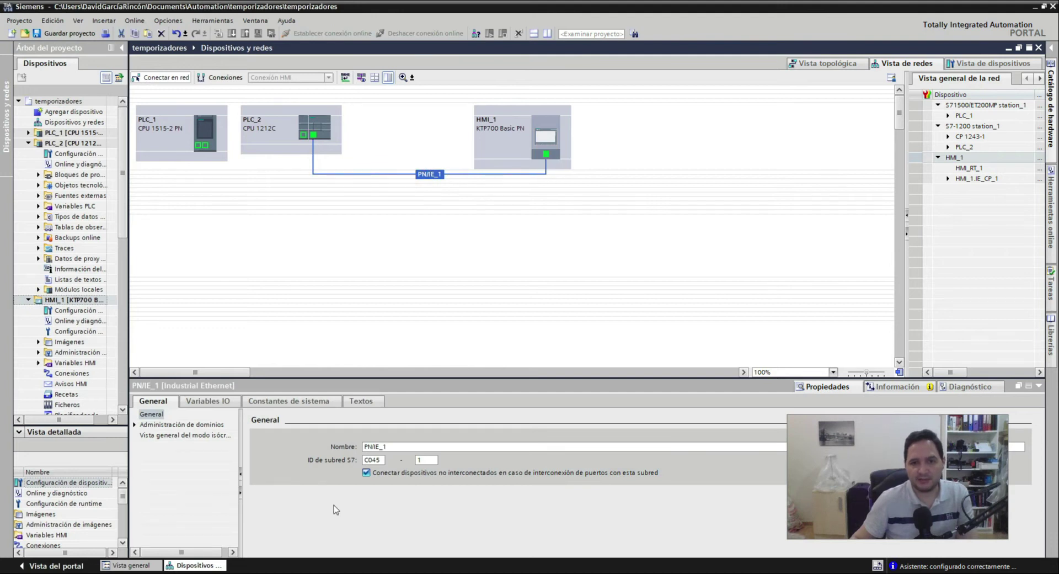
pyautogui.doubleClick(399, 449)
pyautogui.write('red1')
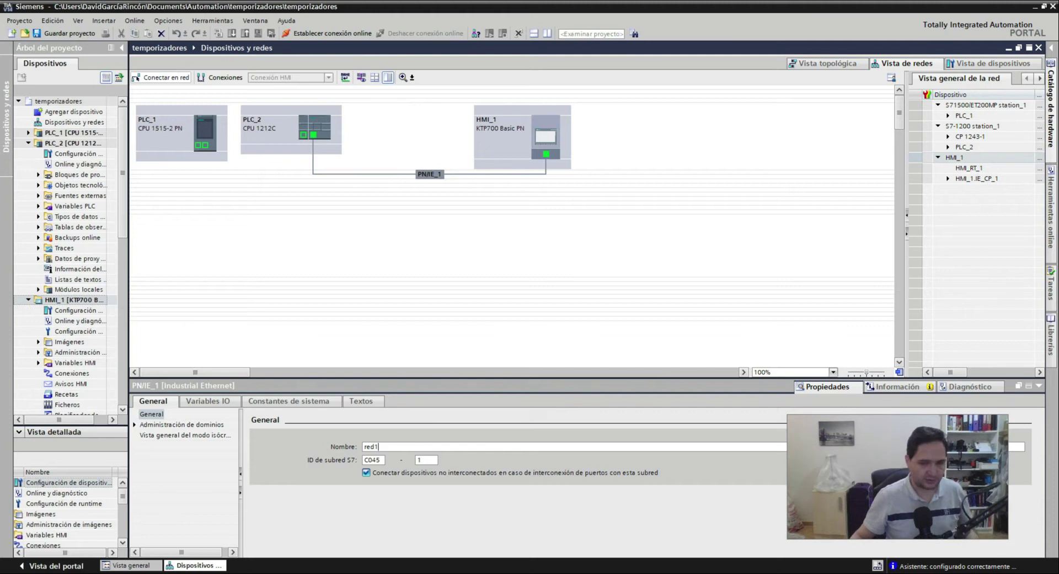
pyautogui.click(371, 310)
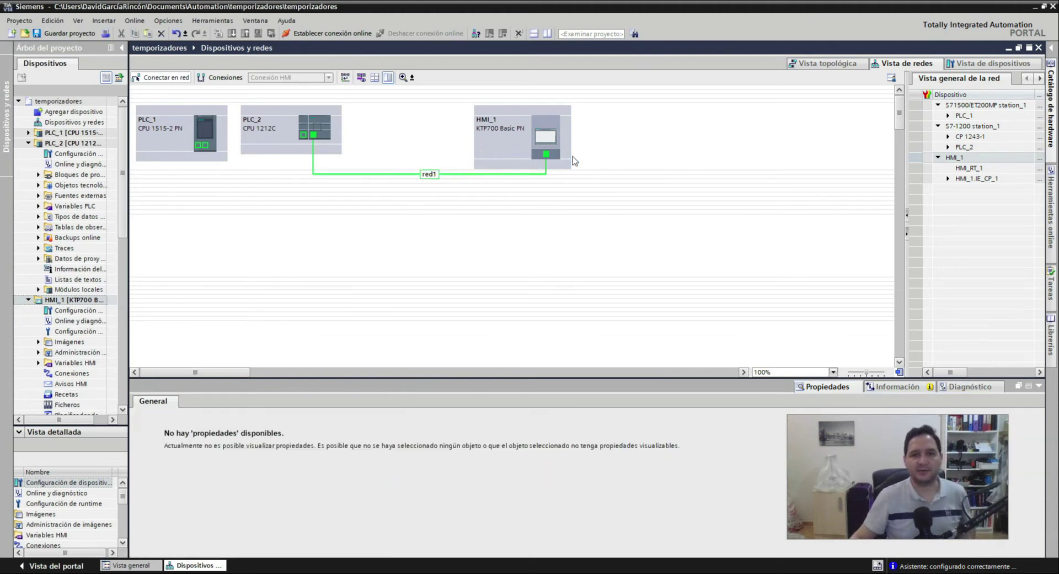
# Step: Add the SIRIUS 3RW soft starter DSSte 4DI/4DO 29A, reference 3RW4 422-*BC**, beside HMI_1 in the network view with some spacing
pyautogui.click(1051, 116)
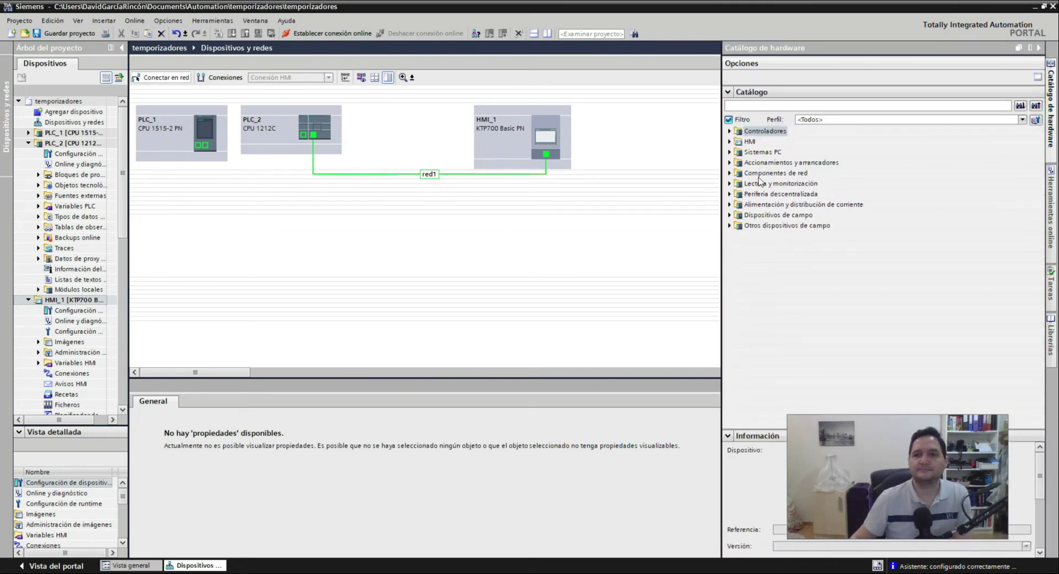
pyautogui.click(729, 163)
pyautogui.click(771, 172)
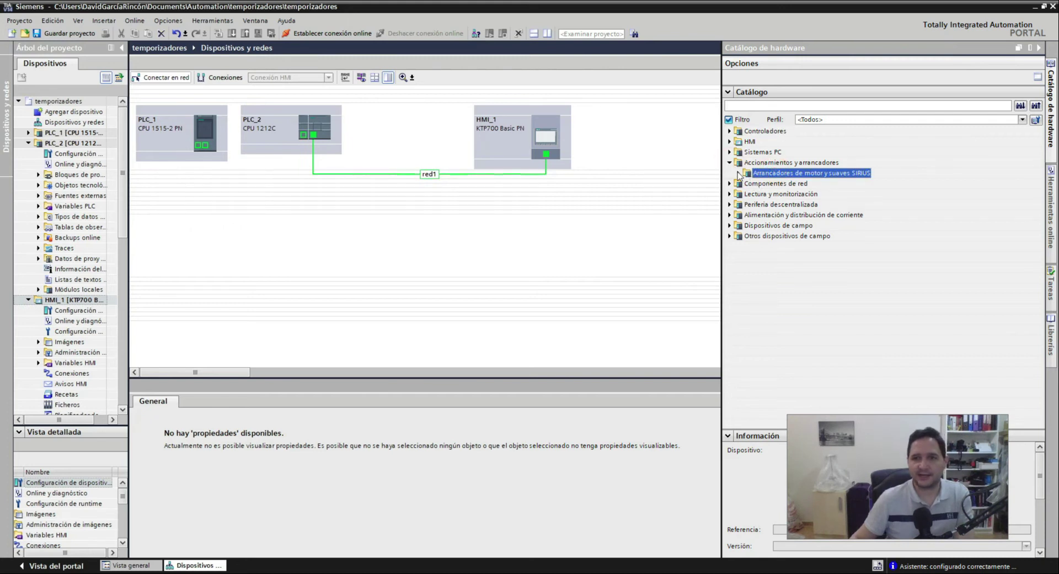
pyautogui.click(738, 172)
pyautogui.click(774, 194)
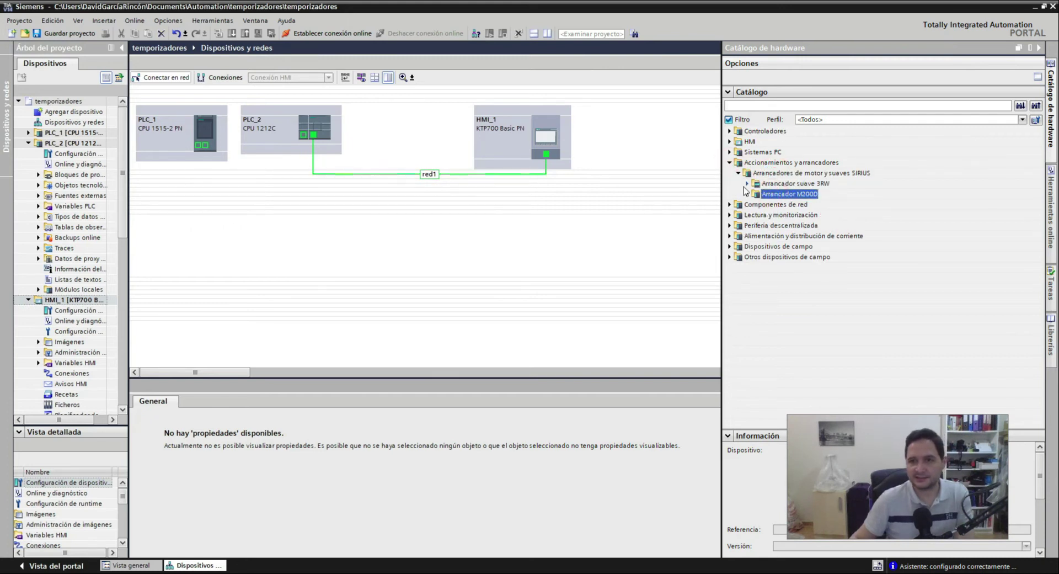
pyautogui.click(748, 183)
pyautogui.click(769, 205)
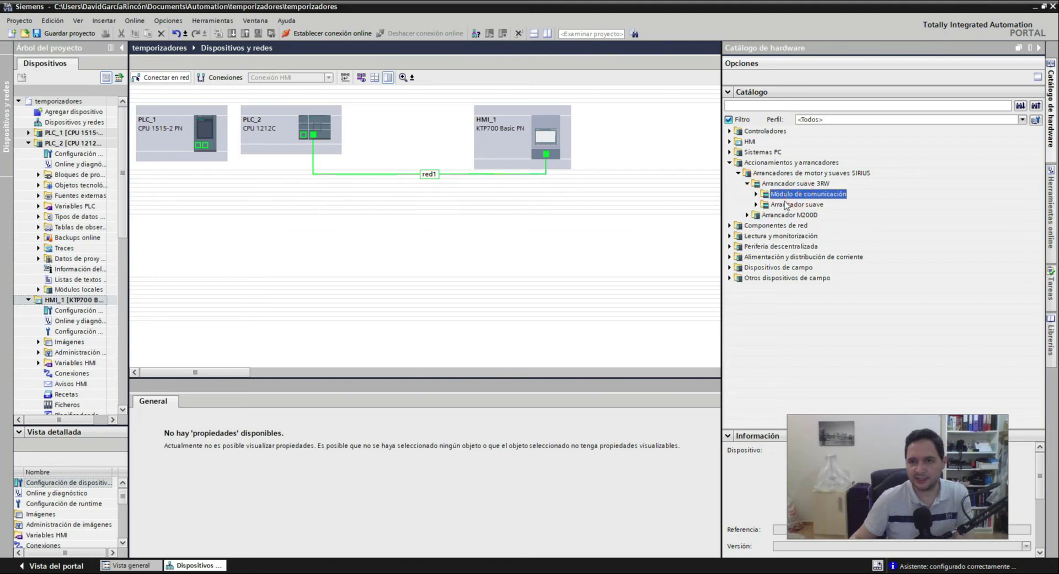
pyautogui.click(757, 204)
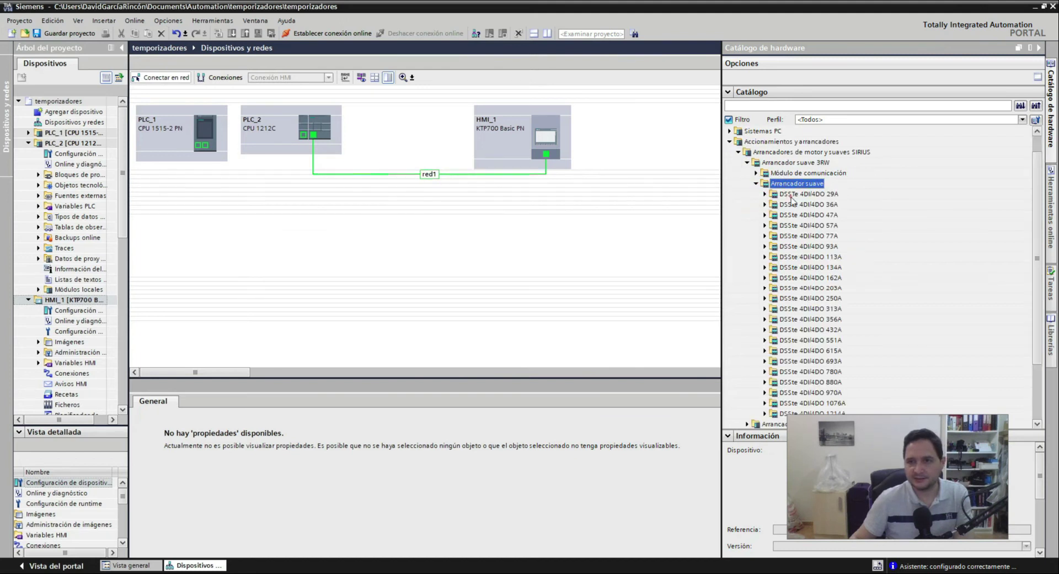
pyautogui.doubleClick(793, 194)
pyautogui.moveTo(593, 214); pyautogui.dragTo(656, 128)
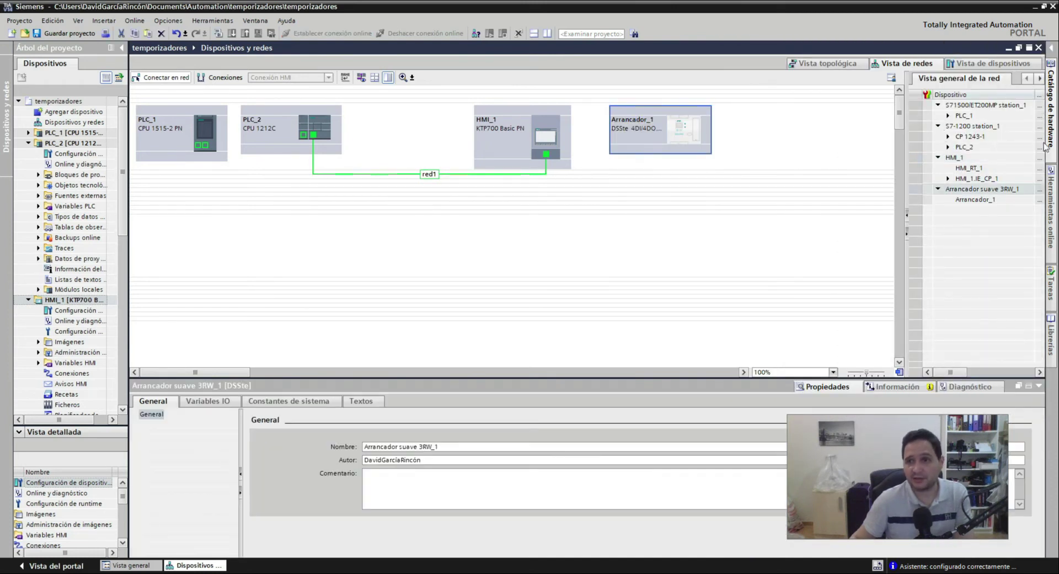
pyautogui.click(684, 132)
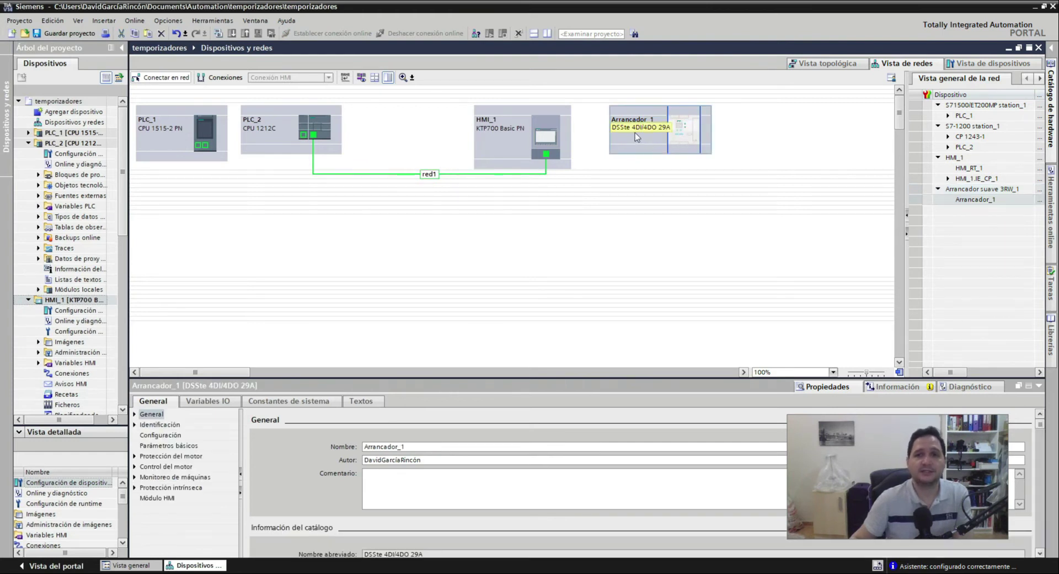
pyautogui.moveTo(637, 136); pyautogui.dragTo(665, 136)
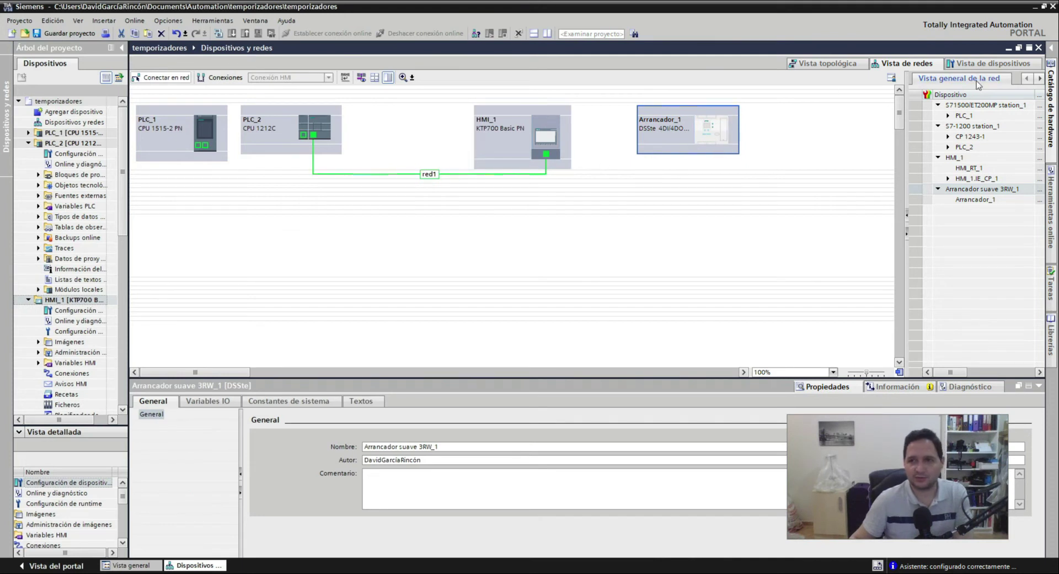
# Step: Try to insert the PROFINET communication module 3RW4 900-0NC00 into Arrancador_1 directly in the network view
pyautogui.click(1054, 140)
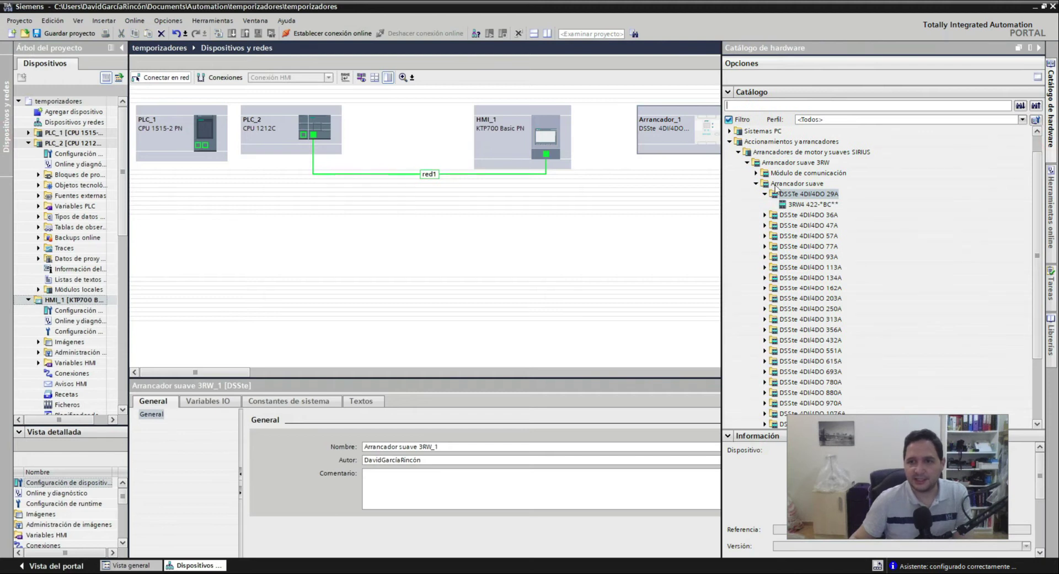
pyautogui.click(756, 173)
pyautogui.click(788, 183)
pyautogui.click(790, 194)
pyautogui.click(765, 194)
pyautogui.moveTo(794, 208); pyautogui.dragTo(698, 135)
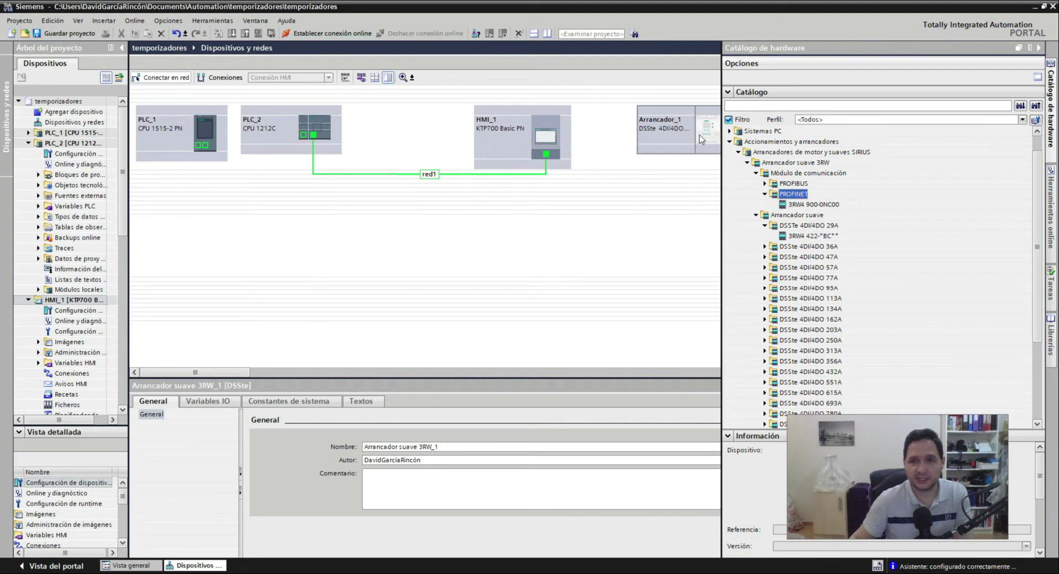
# Step: Open the device view of Arrancador_1 and insert the PROFINET communication module 3RW4 900-0NC00 into its free slot
pyautogui.doubleClick(702, 135)
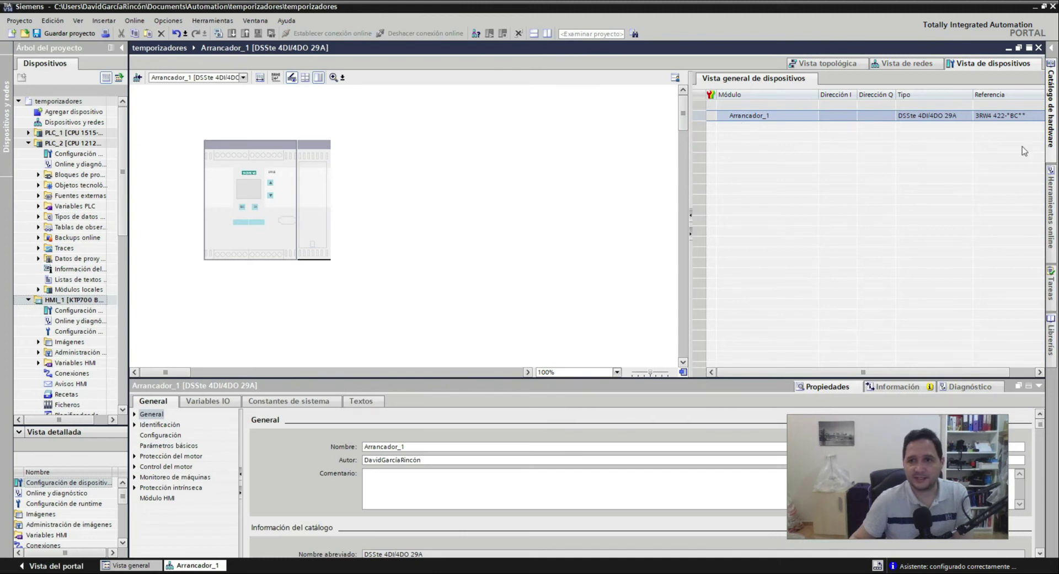
pyautogui.click(1051, 111)
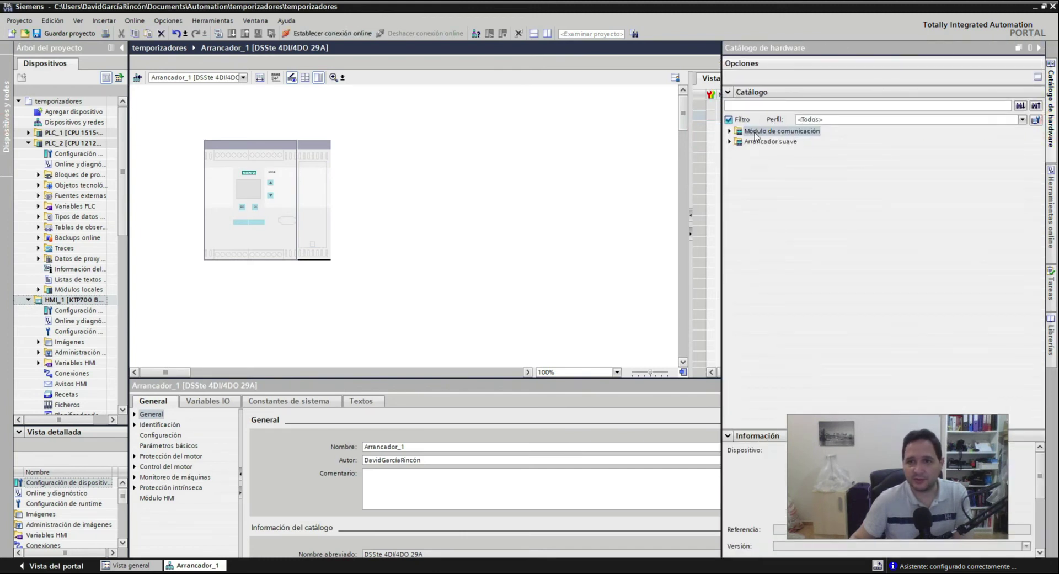
pyautogui.click(730, 131)
pyautogui.click(757, 141)
pyautogui.click(737, 152)
pyautogui.moveTo(766, 163); pyautogui.dragTo(312, 191)
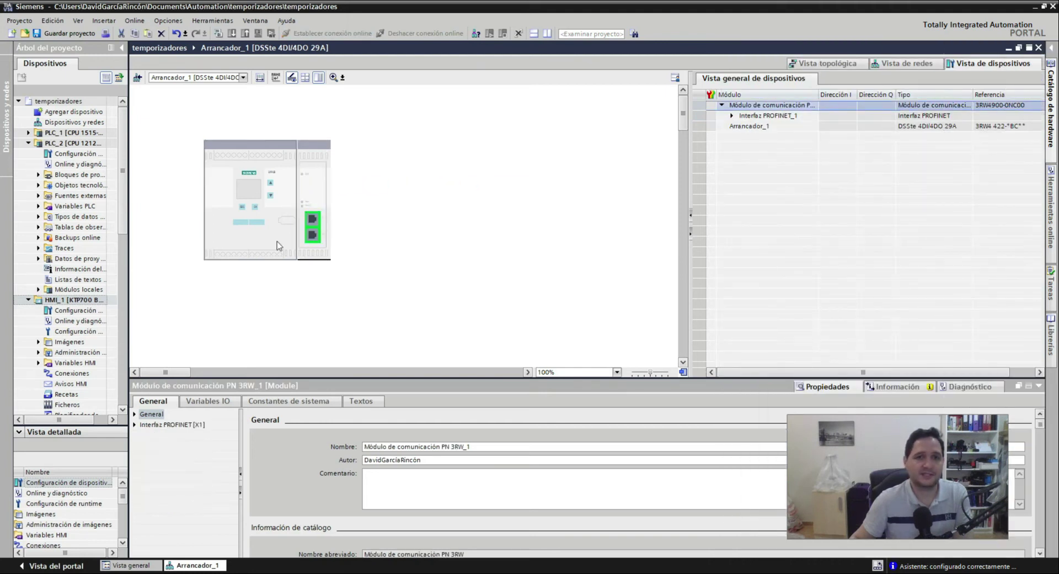
# Step: Connect the PROFINET interface of Arrancador_1 to HMI_1 on the red1 subnet in the network view
pyautogui.click(907, 63)
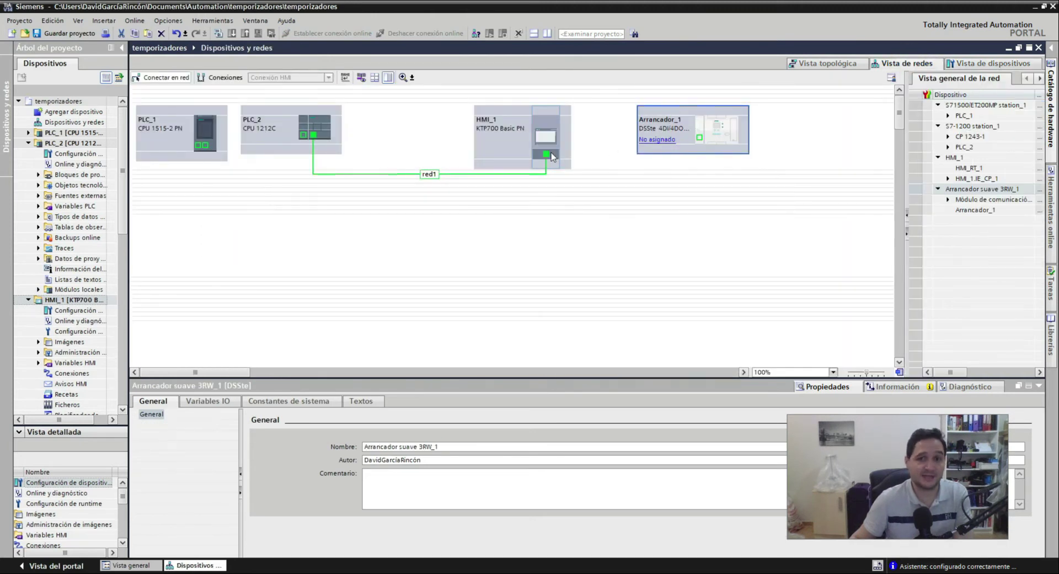
pyautogui.moveTo(542, 154); pyautogui.dragTo(700, 141)
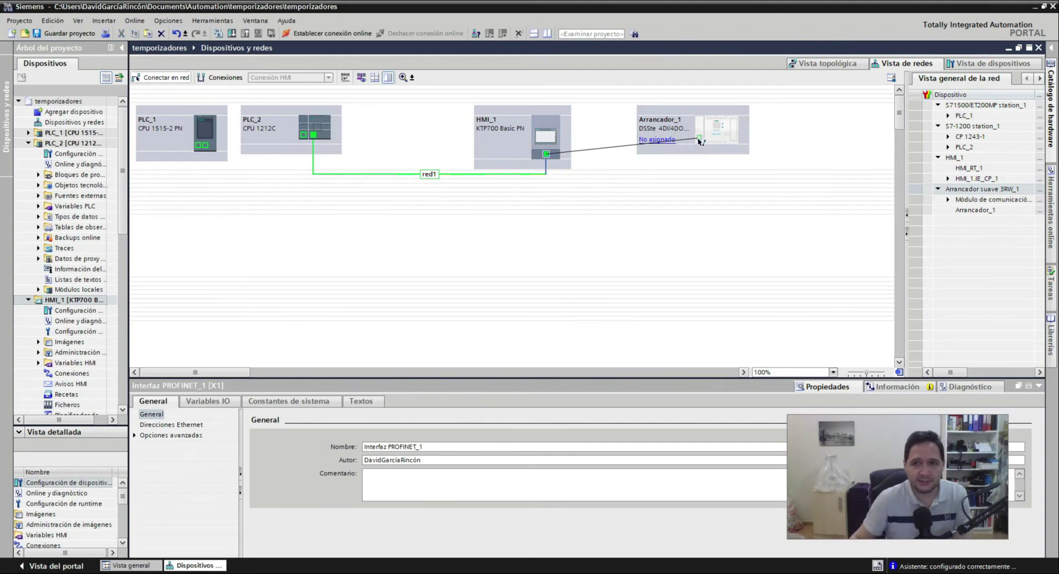
pyautogui.moveTo(700, 141); pyautogui.dragTo(700, 139)
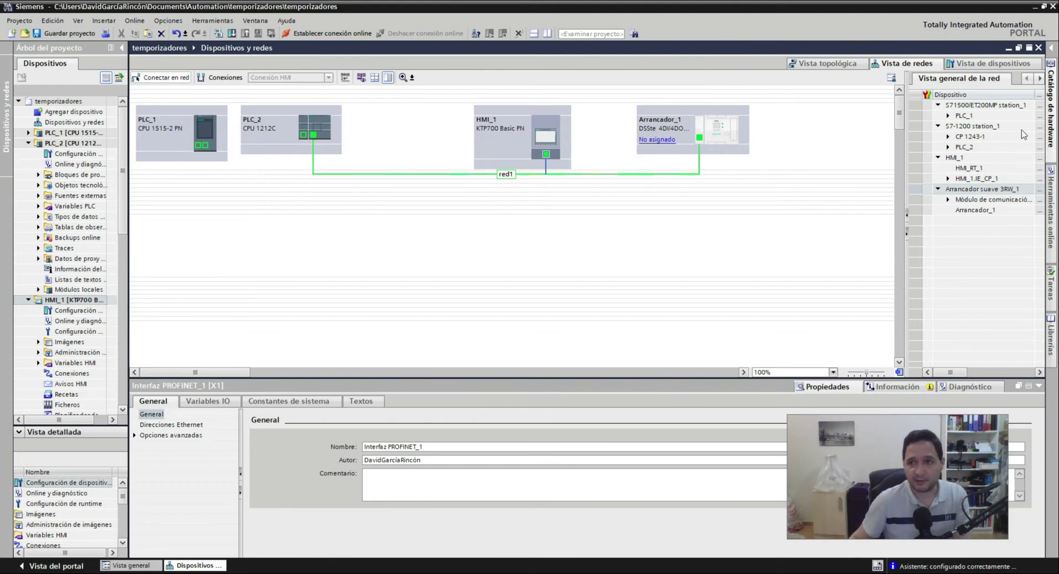
# Step: Examine the field device categories in the hardware catalogue, including AS-Interface and PROFINET IO
pyautogui.click(1052, 130)
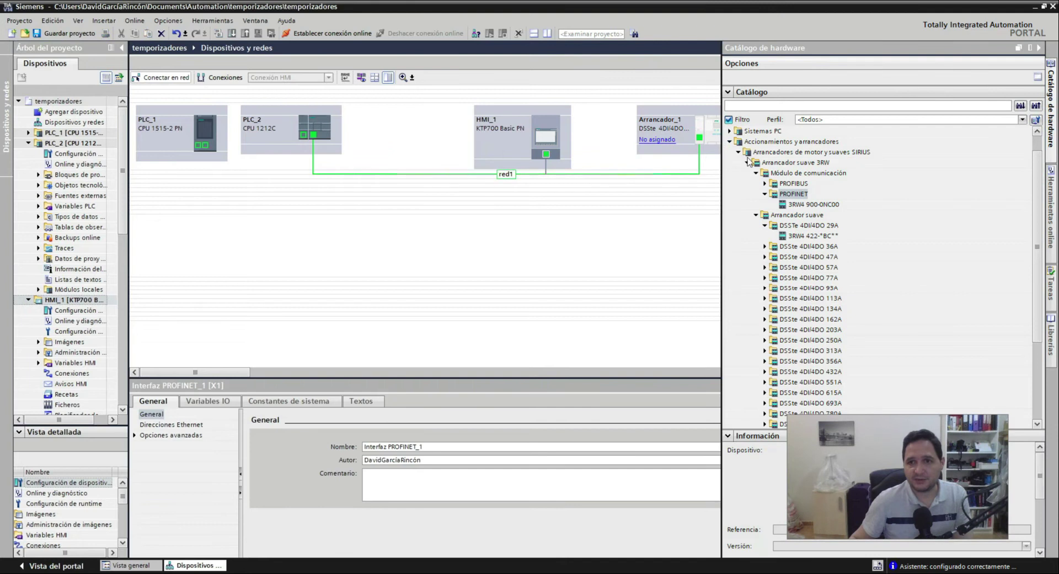
pyautogui.click(731, 143)
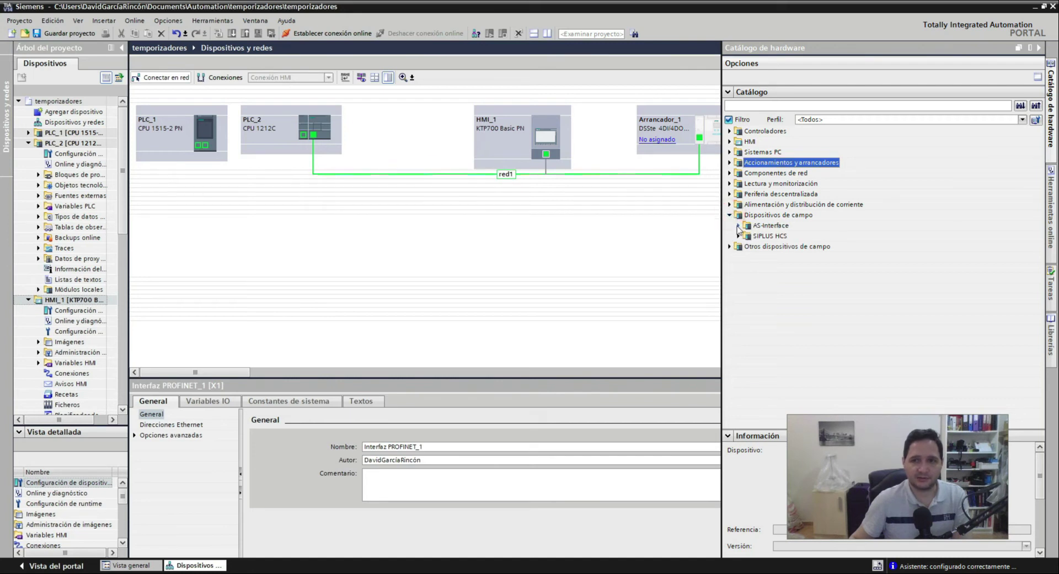
pyautogui.click(765, 225)
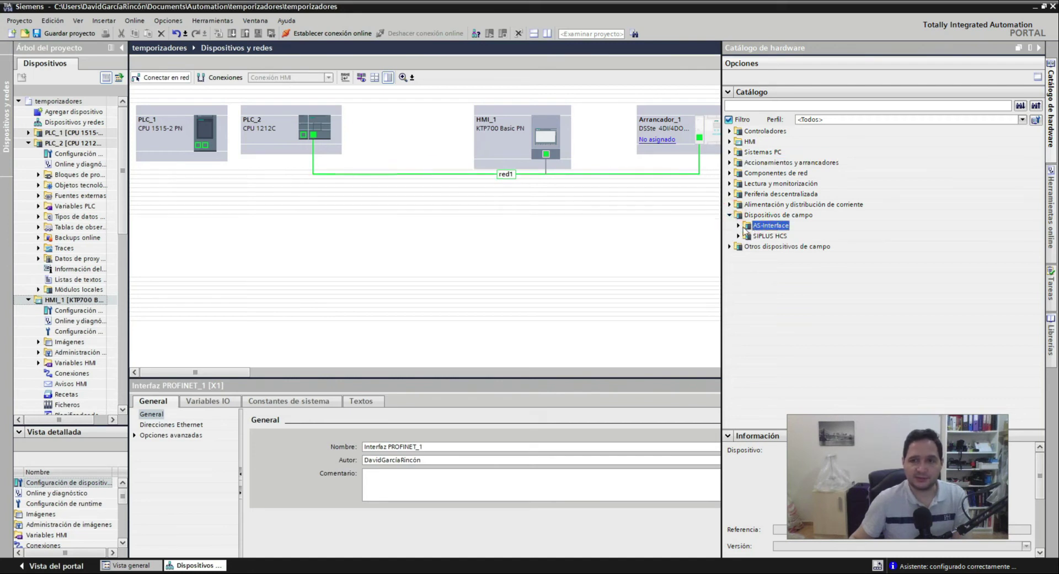
pyautogui.click(738, 225)
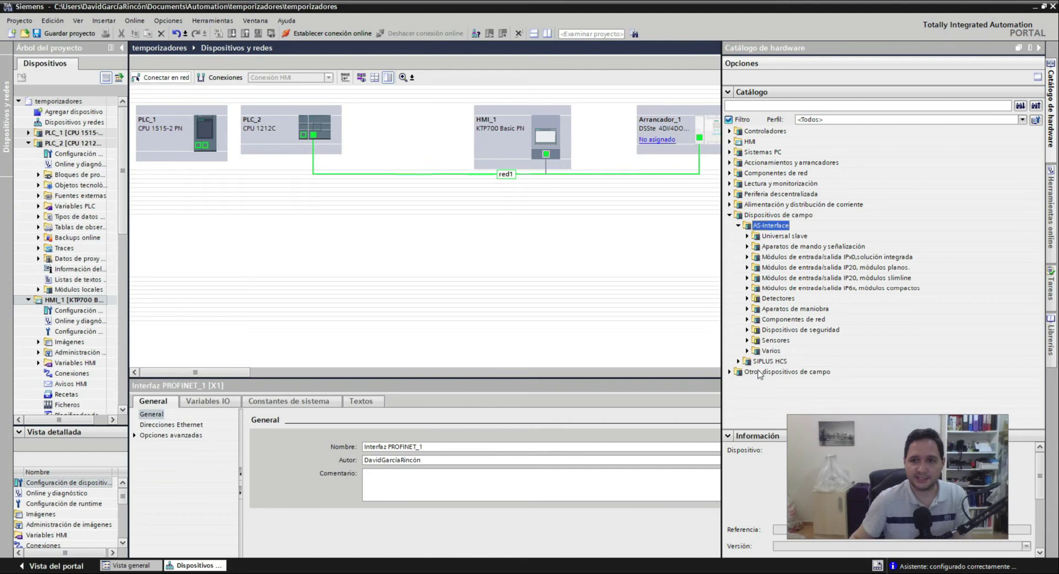
pyautogui.click(730, 372)
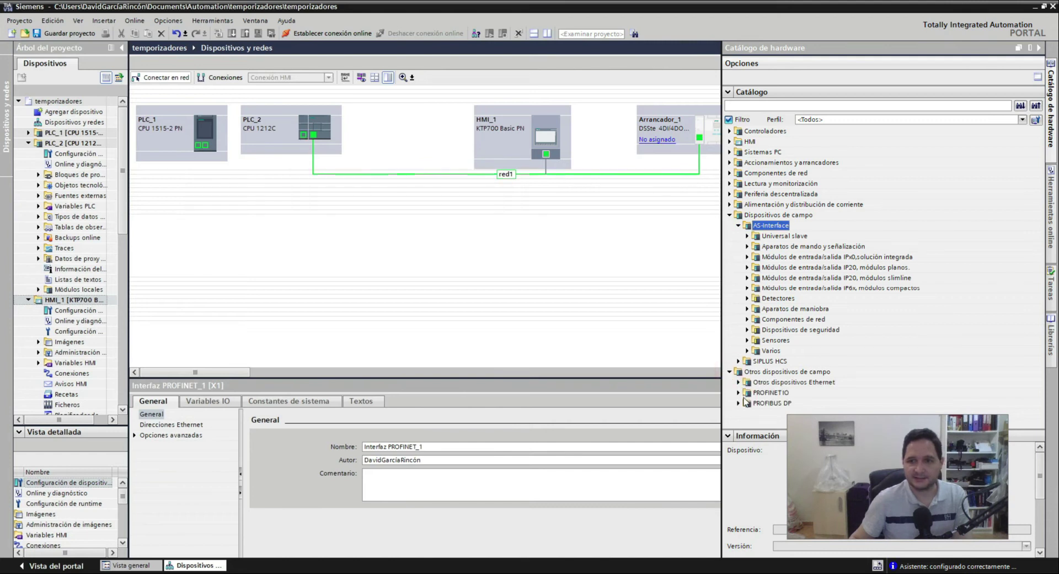
pyautogui.click(738, 393)
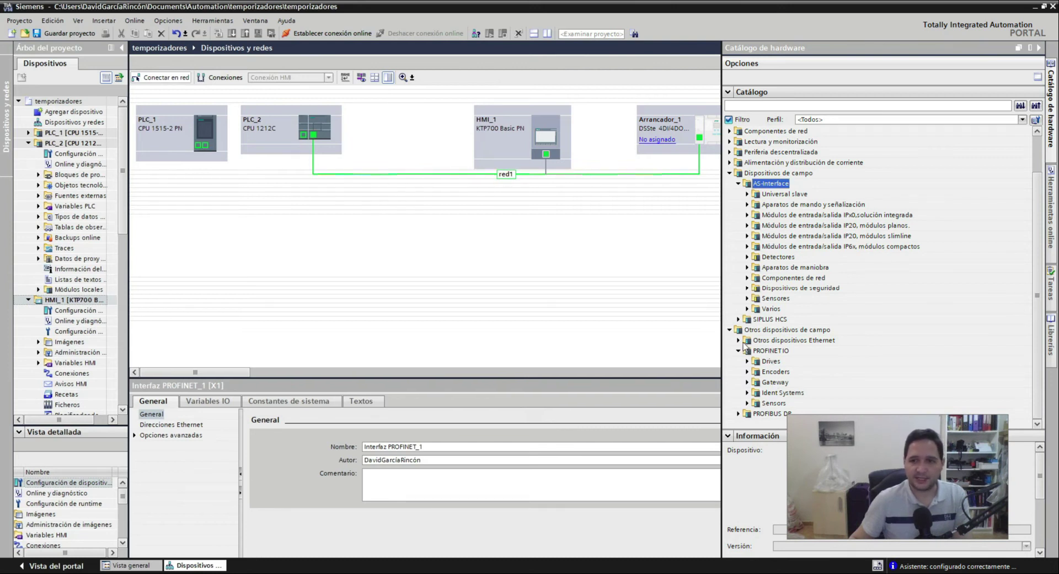
pyautogui.scroll(2, 741, 342)
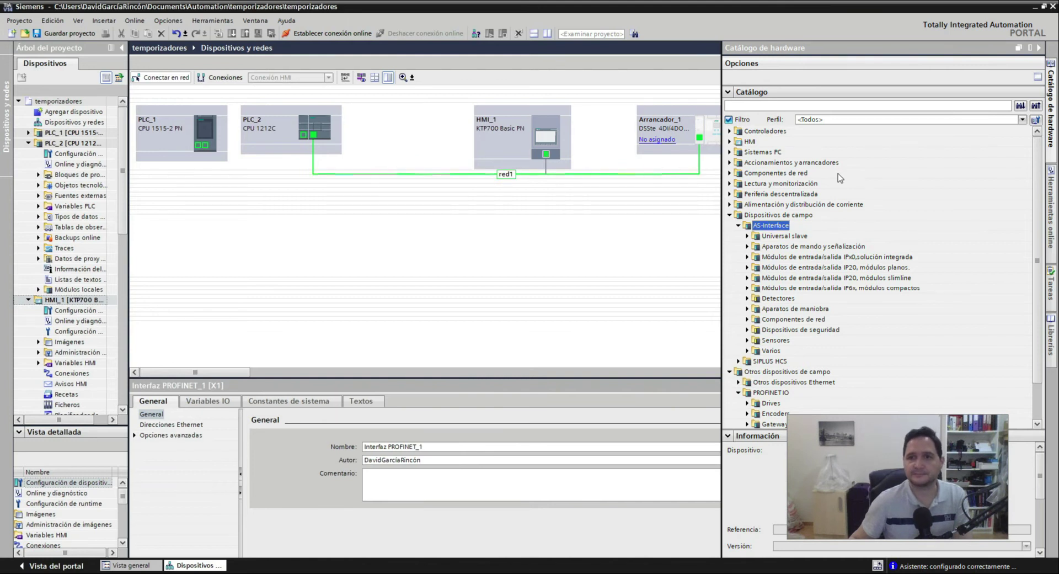
# Step: Add an ET 200M PROFINET interface module IM 153-4 PN, reference 6ES7 153-4AA01-0XB0, below HMI_1 in the network view
pyautogui.click(729, 194)
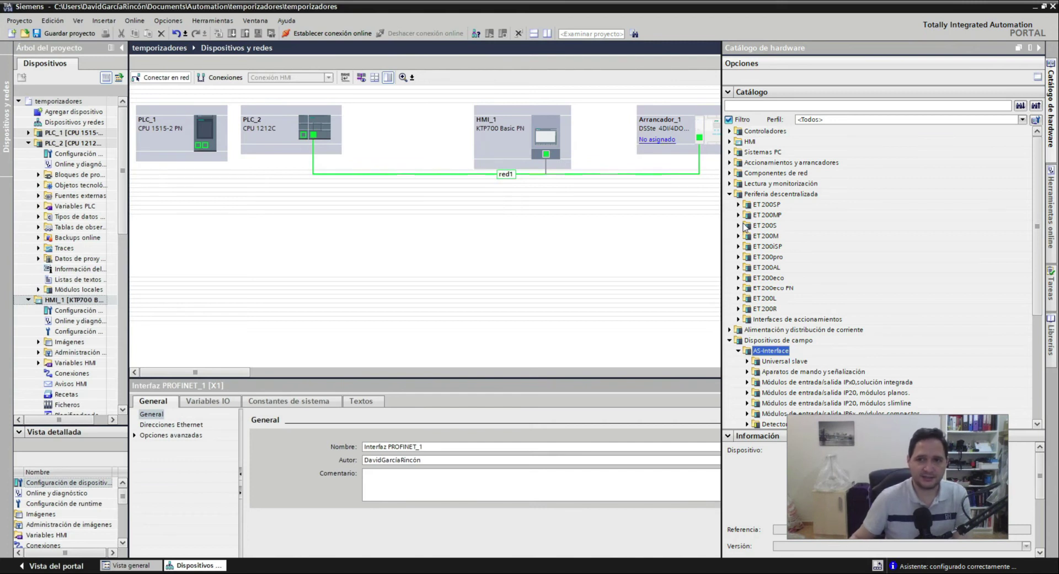
pyautogui.click(739, 204)
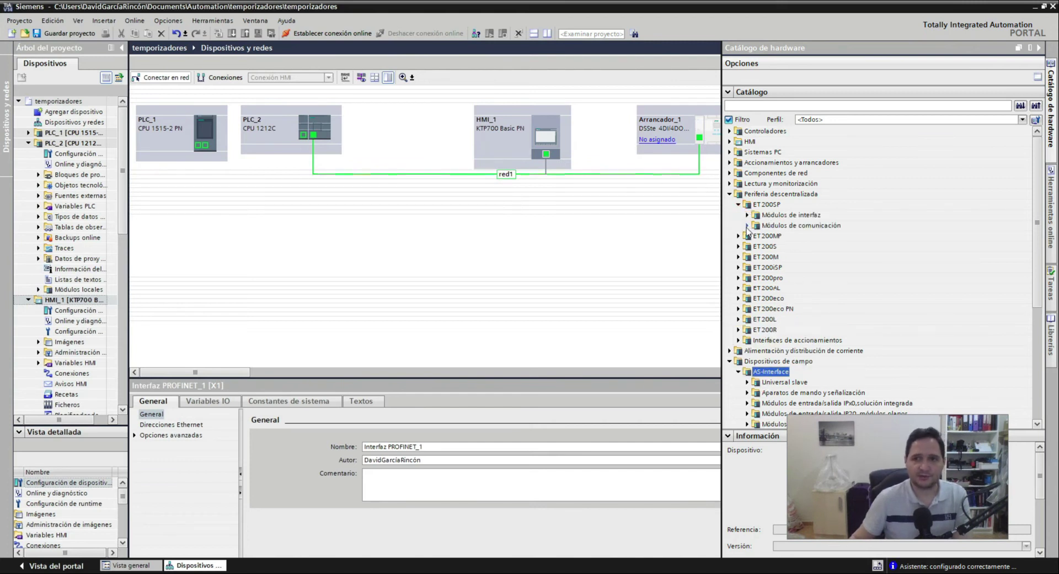
pyautogui.doubleClick(768, 257)
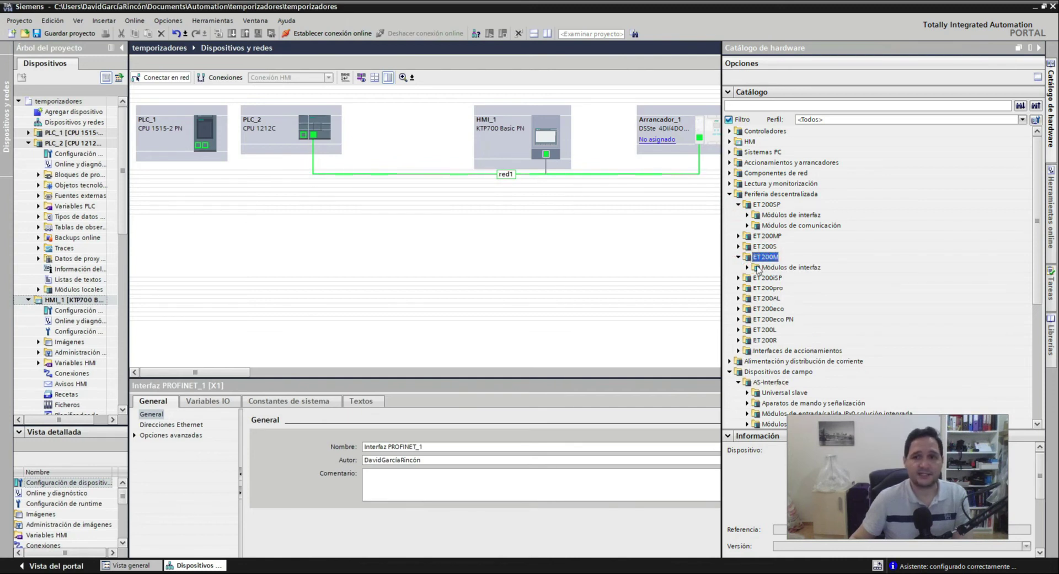
pyautogui.click(759, 268)
pyautogui.doubleClick(758, 268)
pyautogui.click(756, 278)
pyautogui.click(789, 288)
pyautogui.click(766, 288)
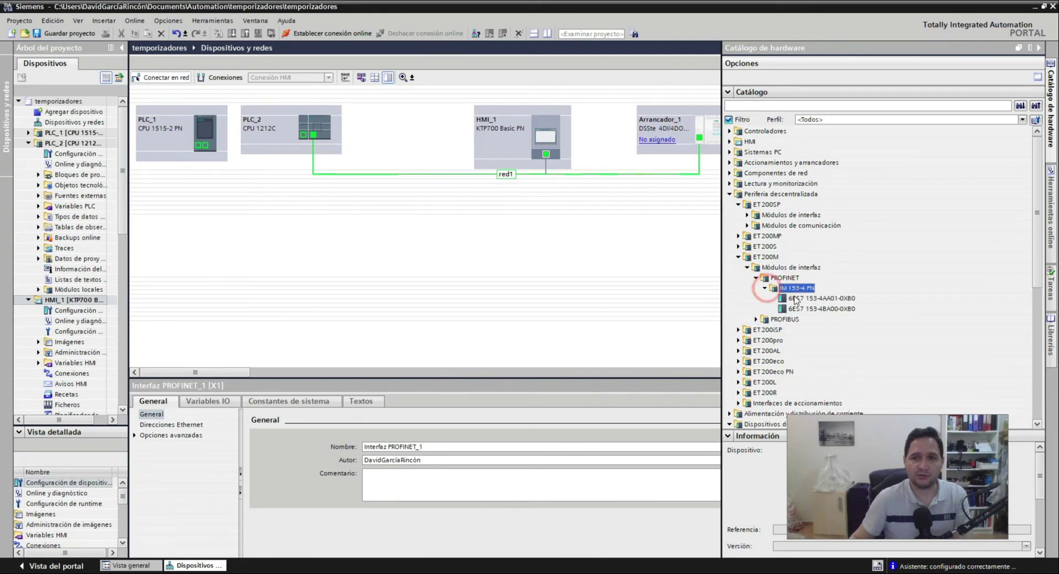
pyautogui.click(801, 299)
pyautogui.moveTo(801, 299); pyautogui.dragTo(438, 243)
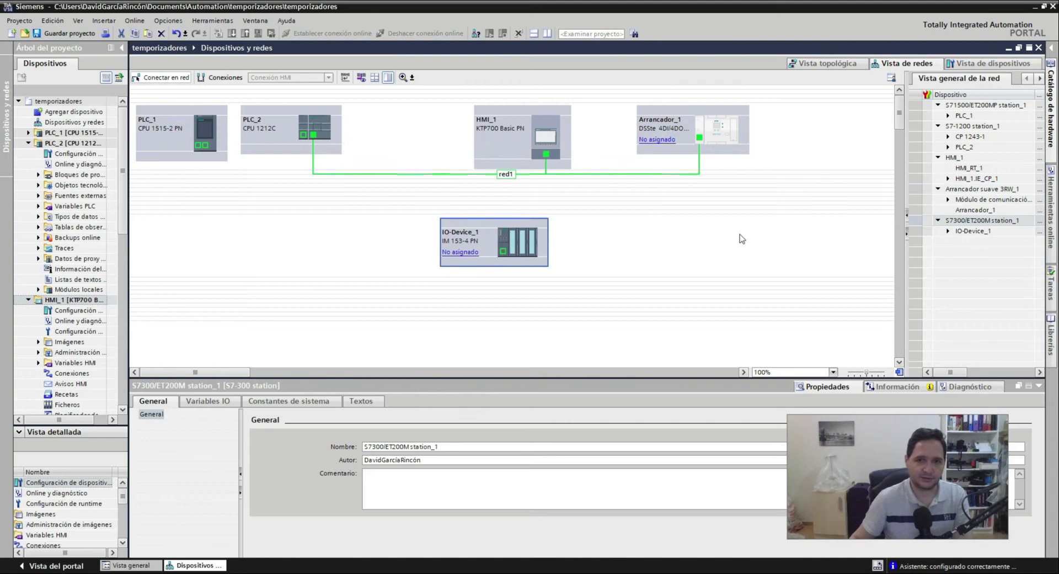
# Step: Add an ET 200SP PROFINET interface module IM 155-6 PN ST, reference 6ES7 155-6AU00-0BN0, beside IO-Device_1 in the network view
pyautogui.click(1051, 127)
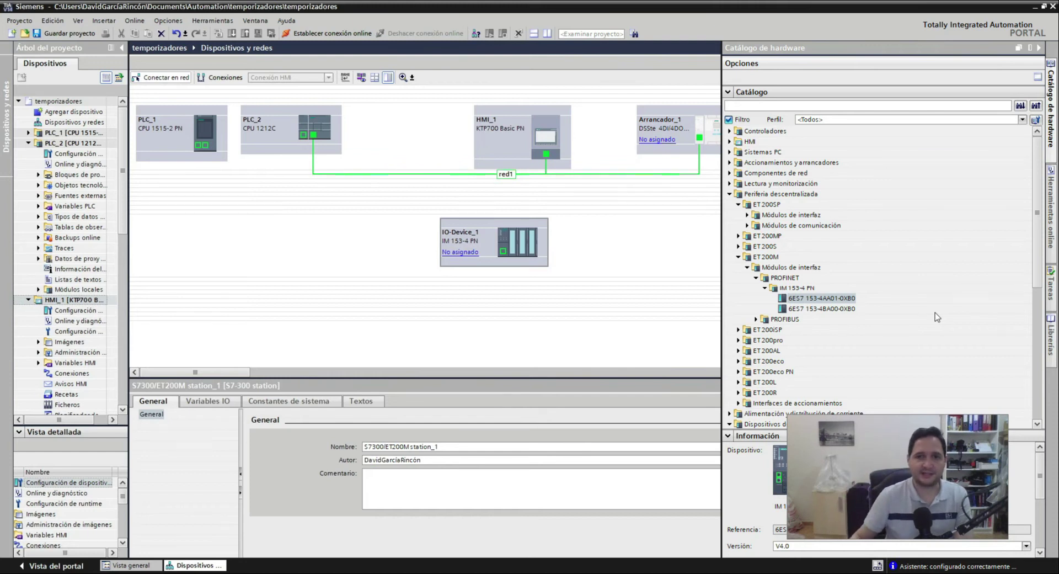
pyautogui.click(748, 215)
pyautogui.click(762, 225)
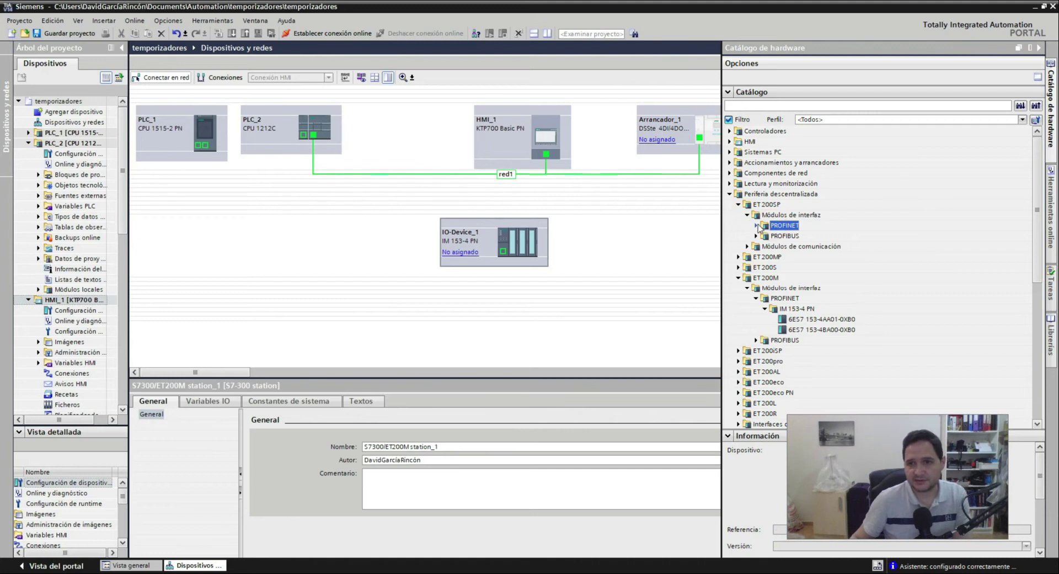
pyautogui.click(757, 226)
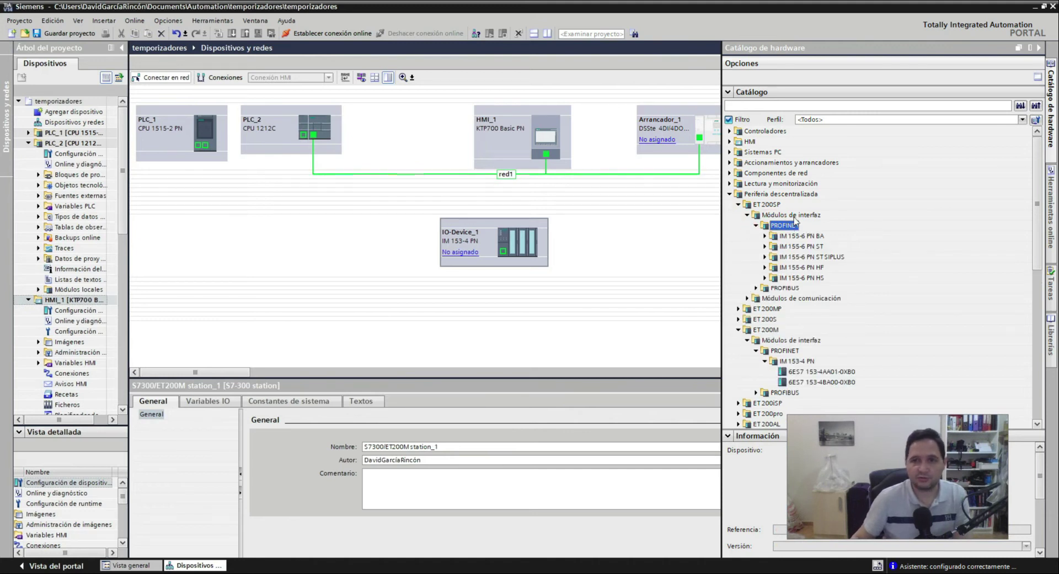
pyautogui.click(765, 247)
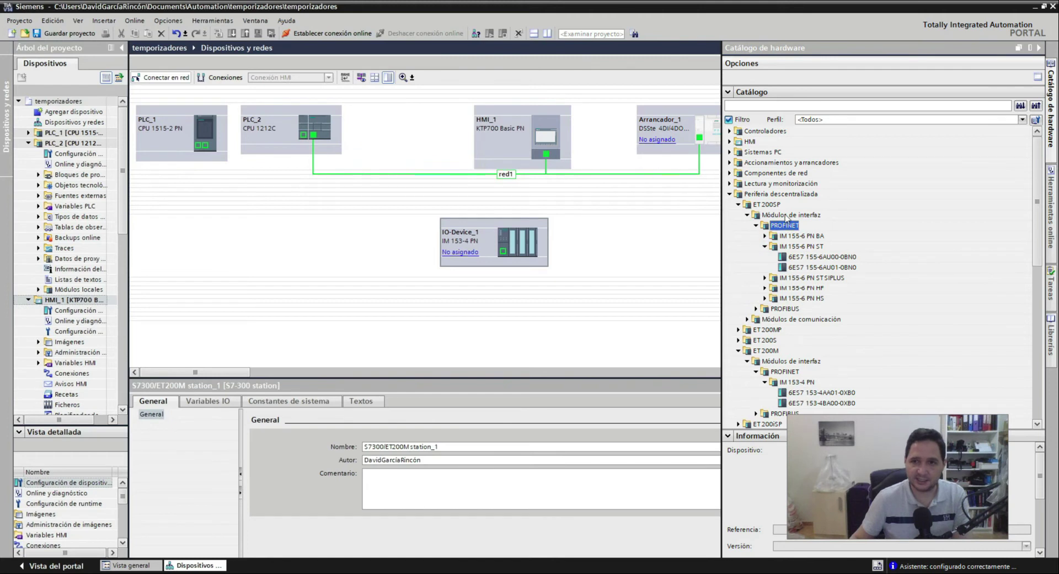
pyautogui.click(817, 257)
pyautogui.moveTo(810, 261); pyautogui.dragTo(579, 279)
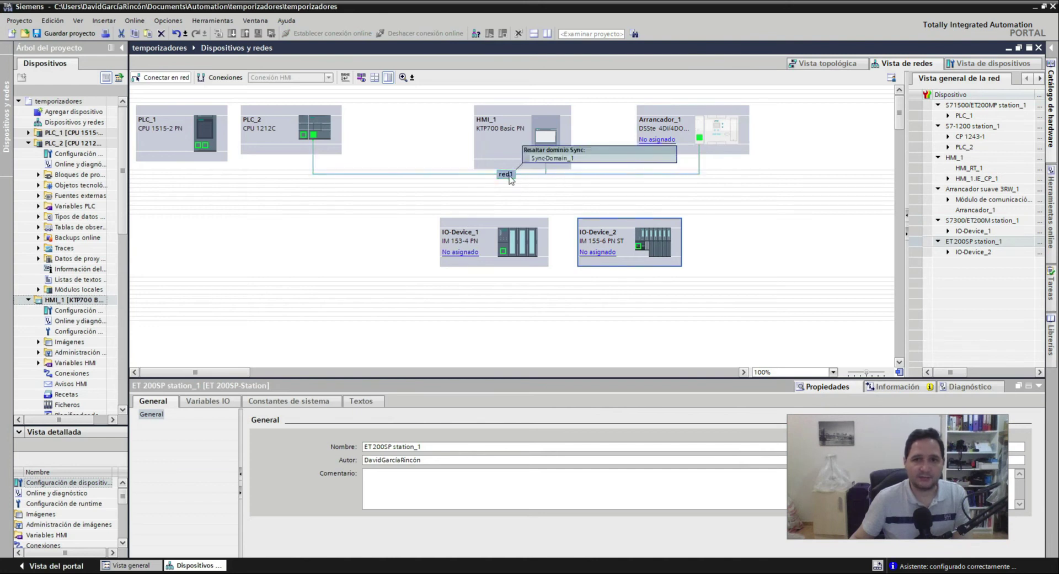
# Step: Connect IO-Device_2 and IO-Device_1 to the existing red1 PROFINET network, assigning both to PLC_2
pyautogui.moveTo(639, 245); pyautogui.dragTo(518, 177)
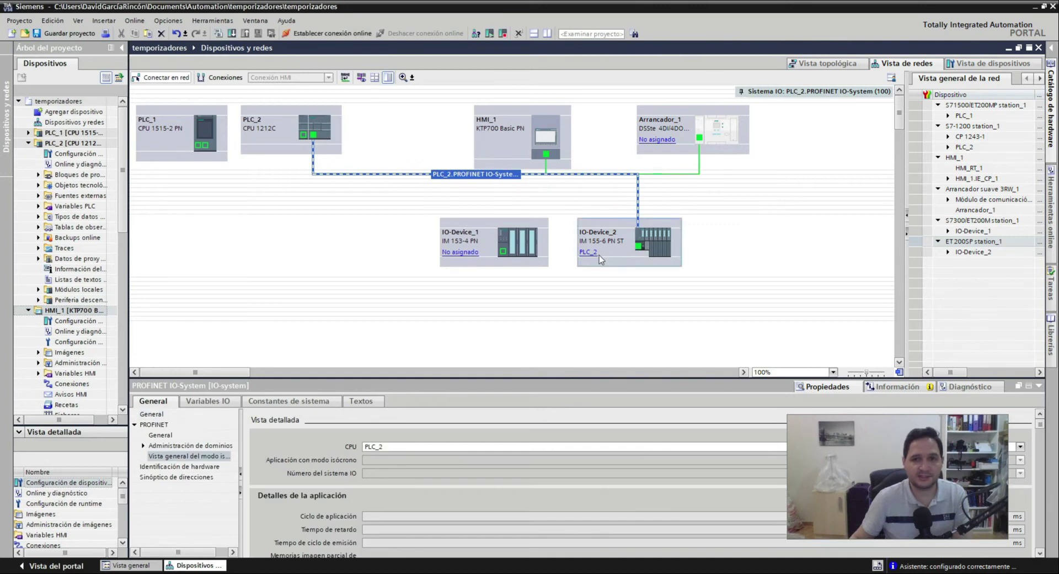
pyautogui.moveTo(503, 250); pyautogui.dragTo(500, 177)
pyautogui.click(494, 322)
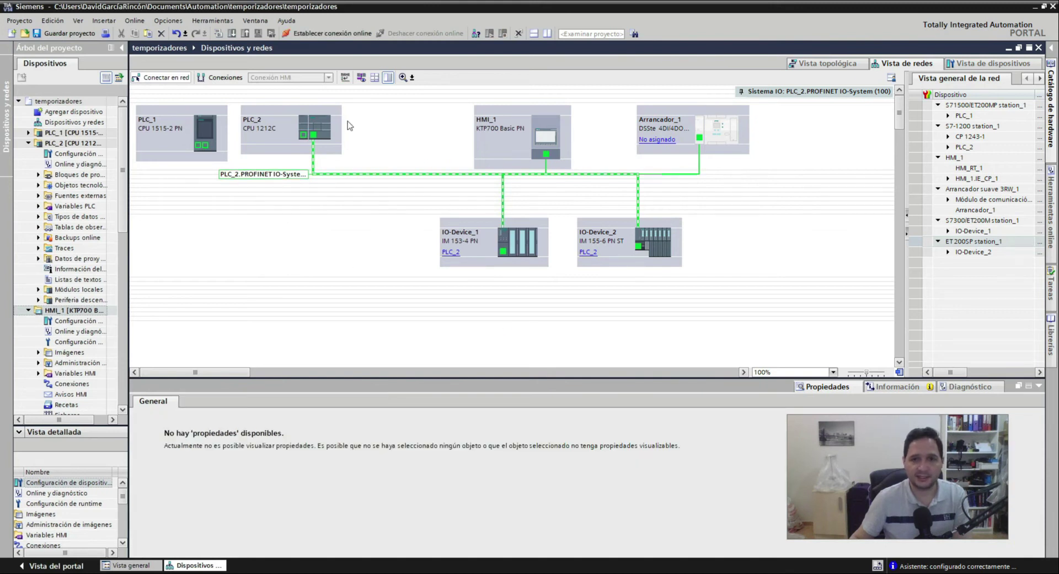
pyautogui.click(699, 138)
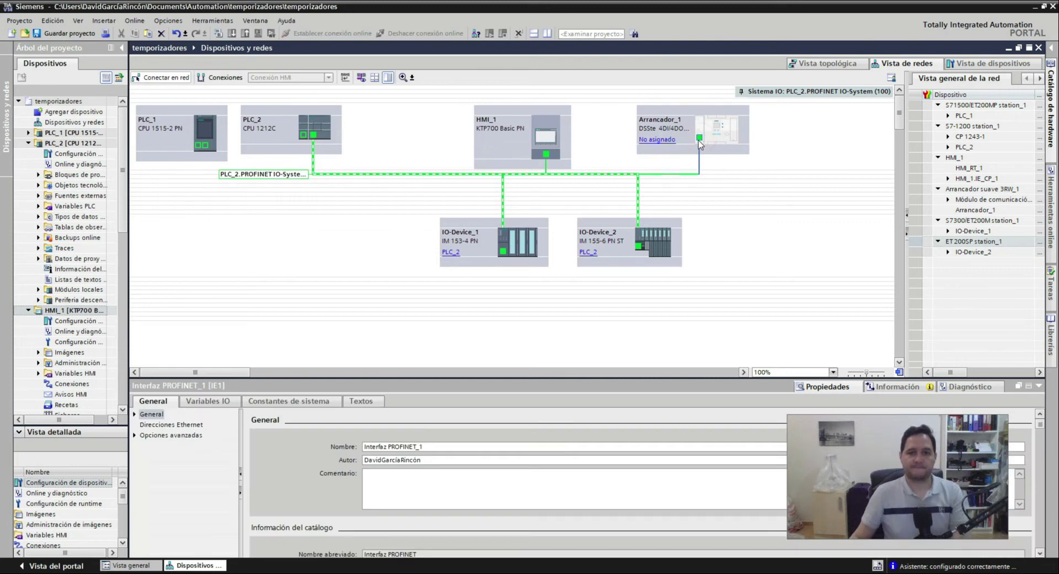
pyautogui.click(738, 210)
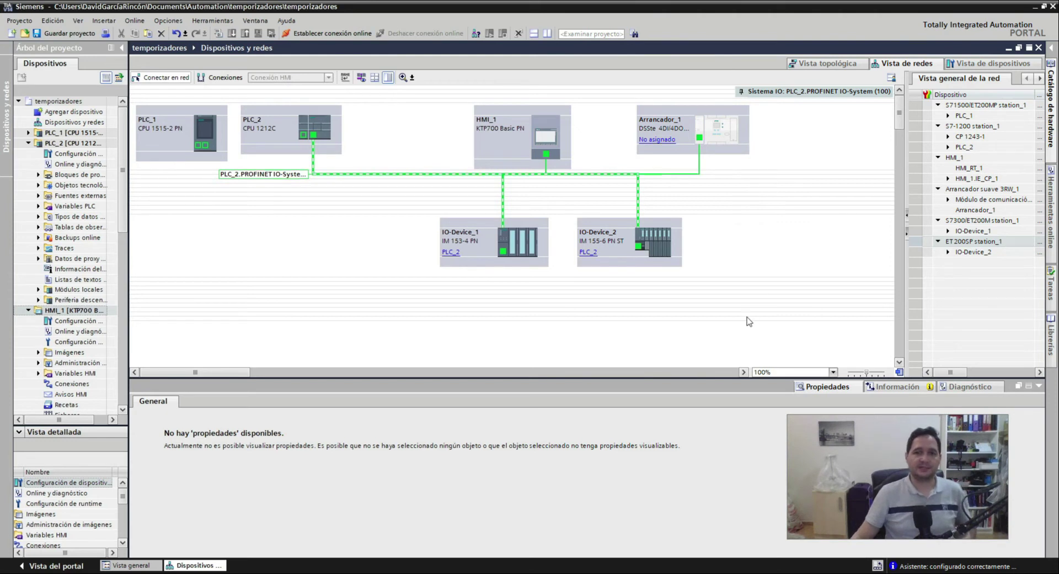
# Step: Open the device view of IO-Device_2 and insert DI 8x24VDC ST modules, reference 6ES7 131-6BF01-0BA0, into slots 1 and 2
pyautogui.doubleClick(664, 246)
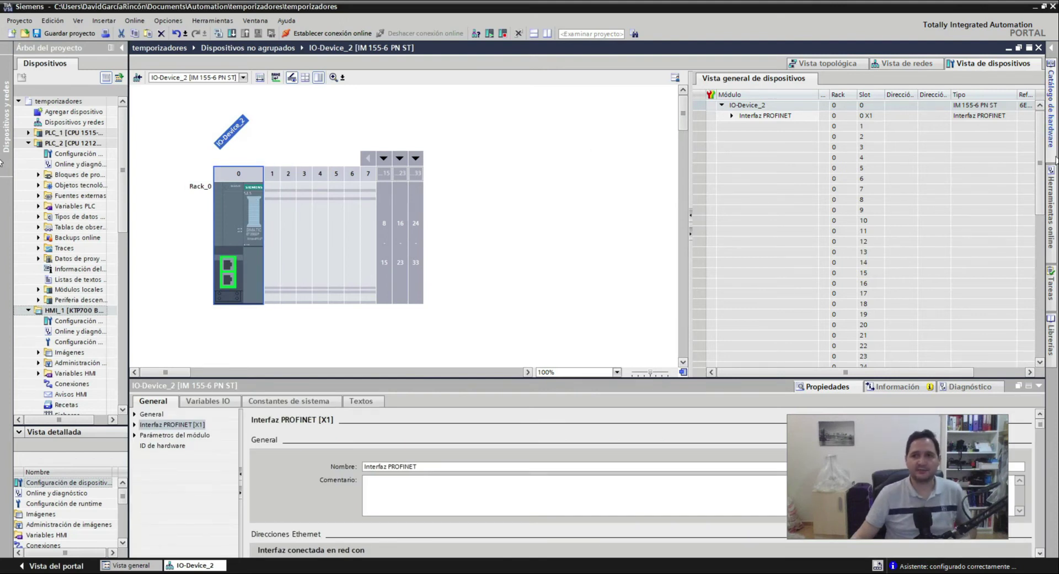
pyautogui.click(1051, 134)
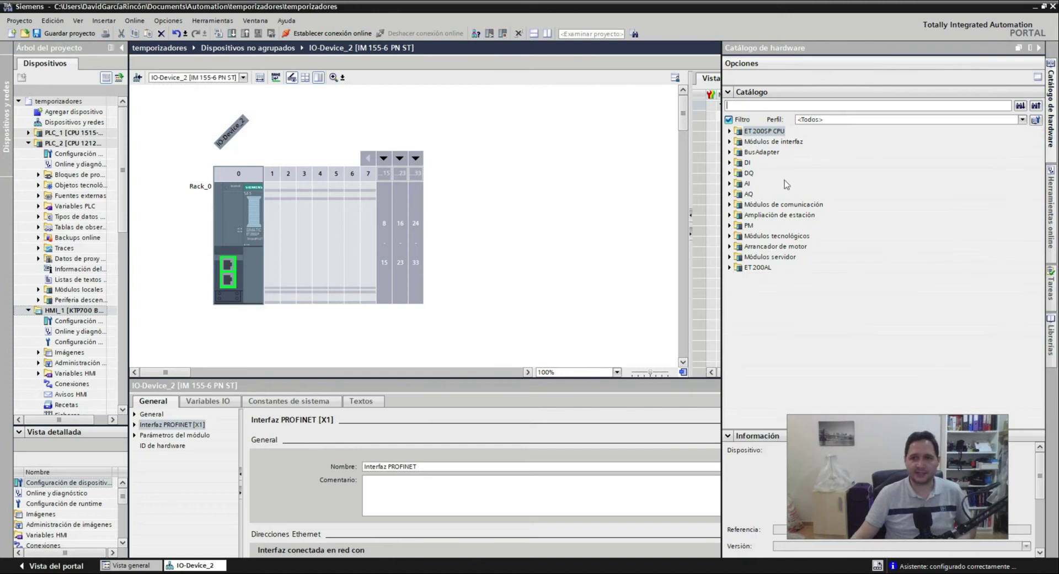
pyautogui.click(729, 163)
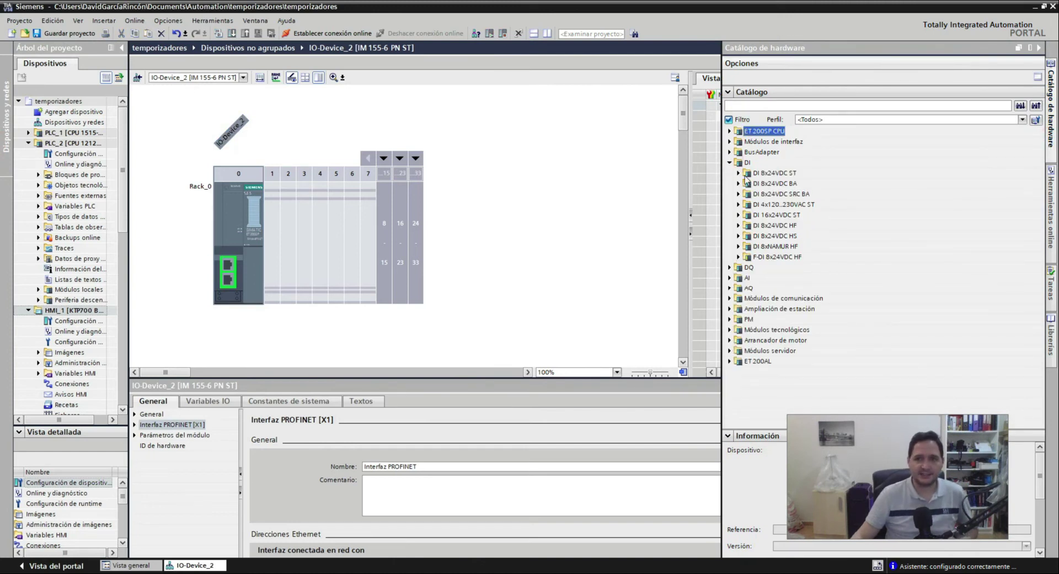
pyautogui.click(739, 174)
pyautogui.moveTo(799, 193); pyautogui.dragTo(273, 202)
pyautogui.click(1051, 111)
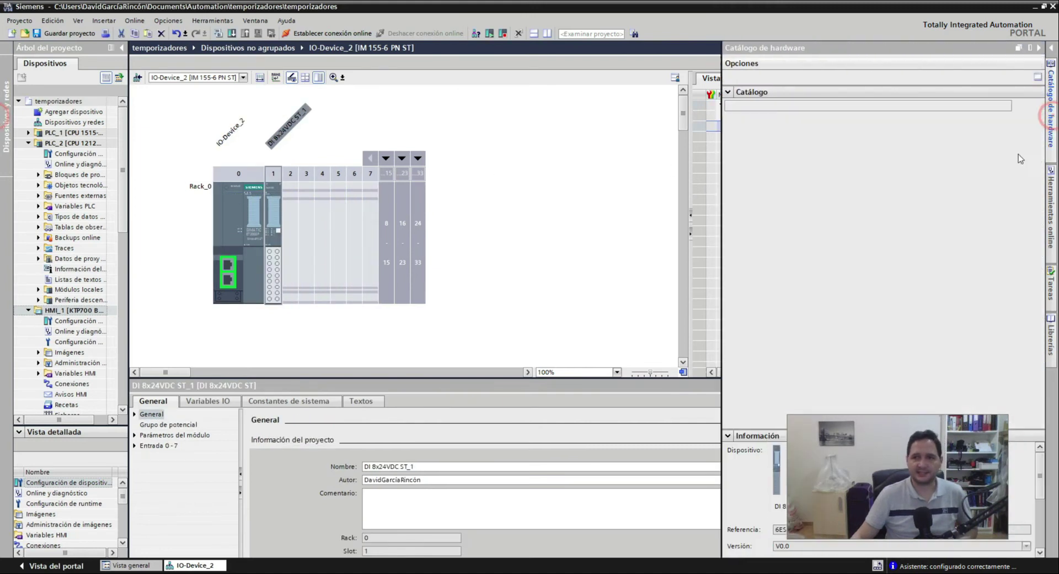
pyautogui.moveTo(801, 198); pyautogui.dragTo(303, 237)
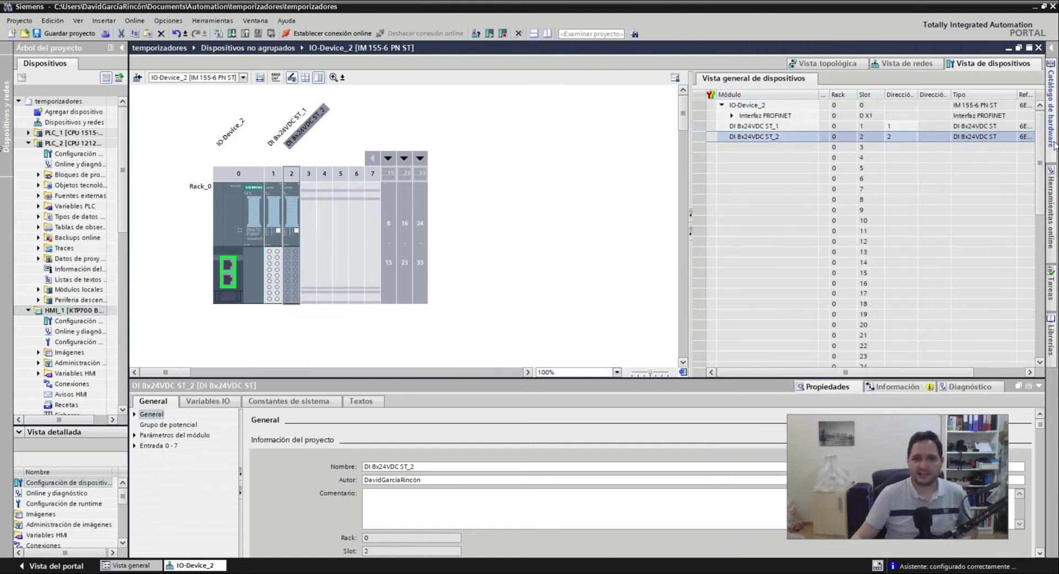
pyautogui.click(275, 269)
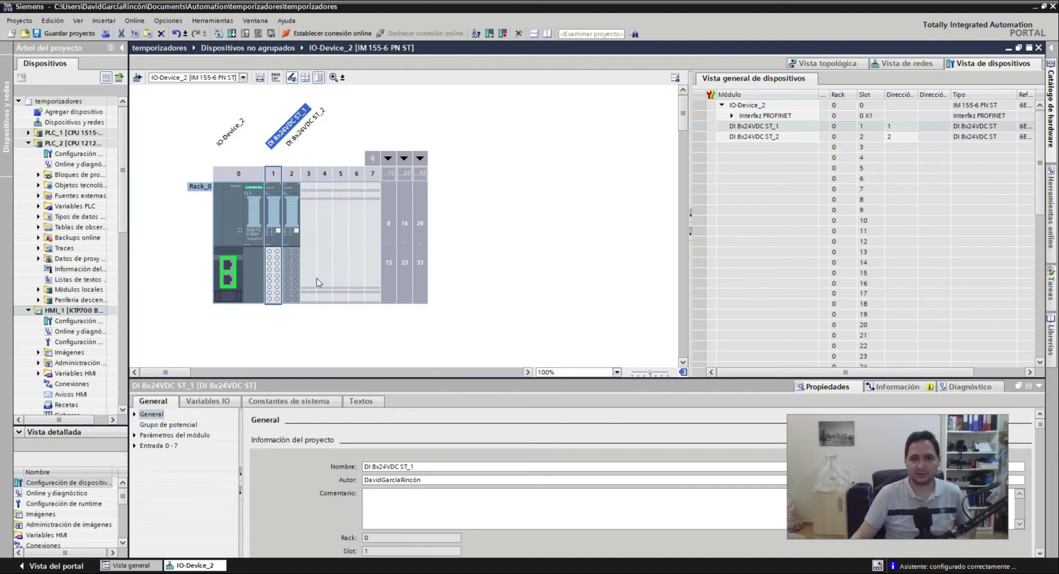
# Step: Insert DQ 8x24VDC/0.5A HF output modules, reference 6ES7 132-6BF00-0CA0, into slots 3 and 4 of IO-Device_2
pyautogui.click(1051, 131)
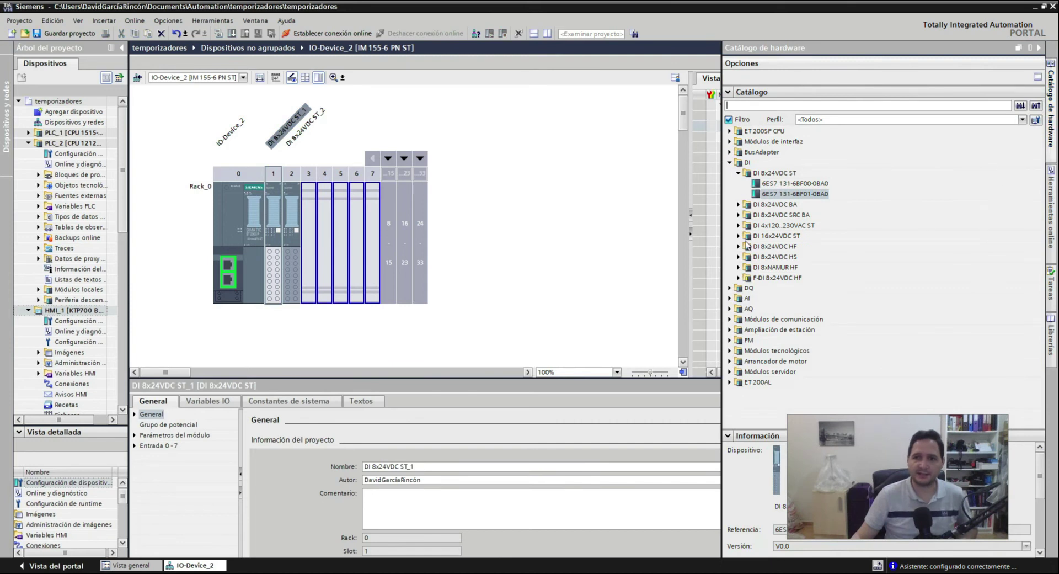
pyautogui.click(730, 288)
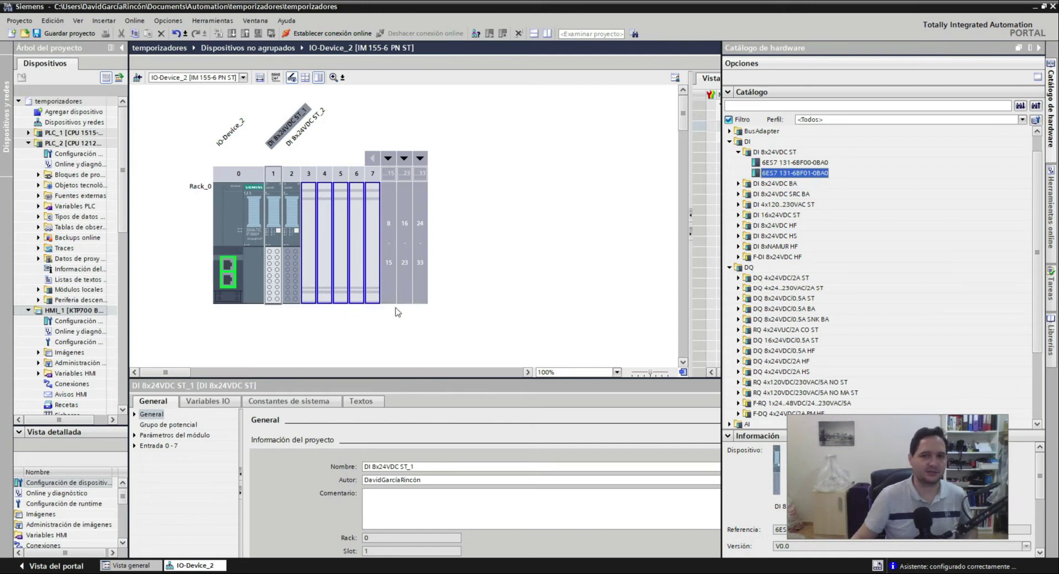
pyautogui.scroll(-2, 758, 318)
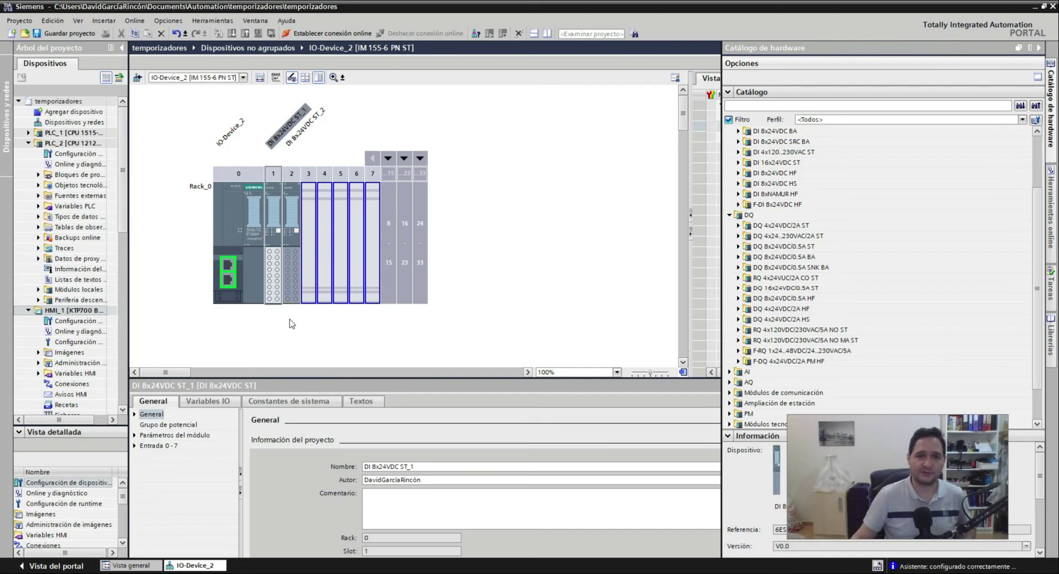
pyautogui.click(739, 299)
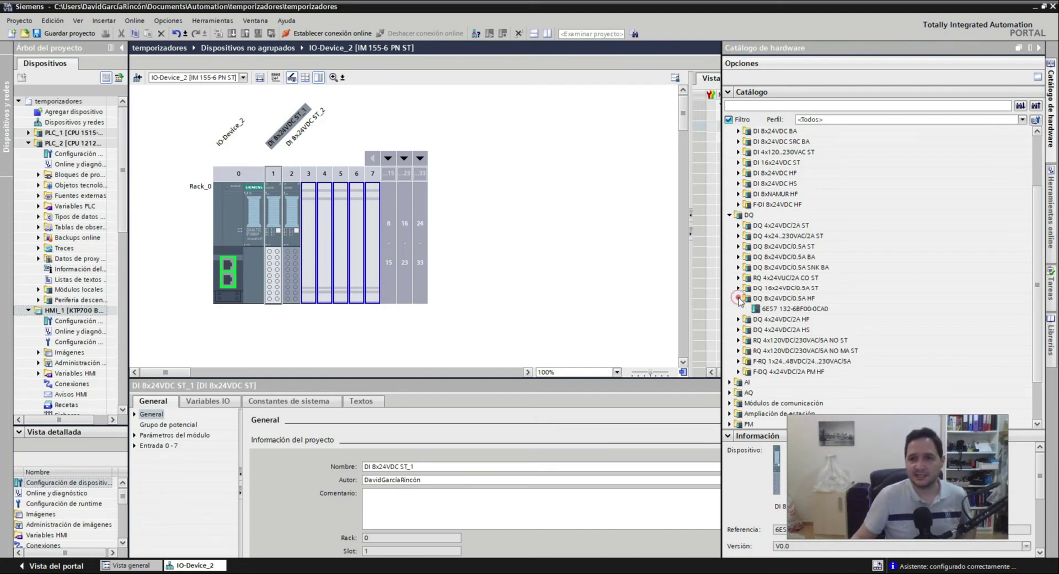
pyautogui.moveTo(781, 309); pyautogui.dragTo(306, 236)
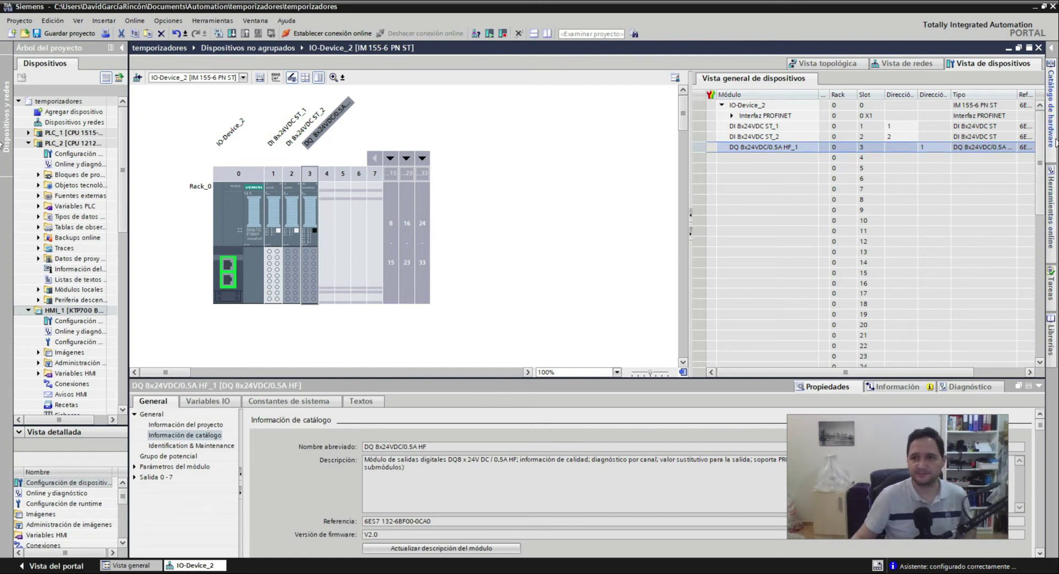
pyautogui.click(1052, 111)
pyautogui.moveTo(807, 312); pyautogui.dragTo(330, 243)
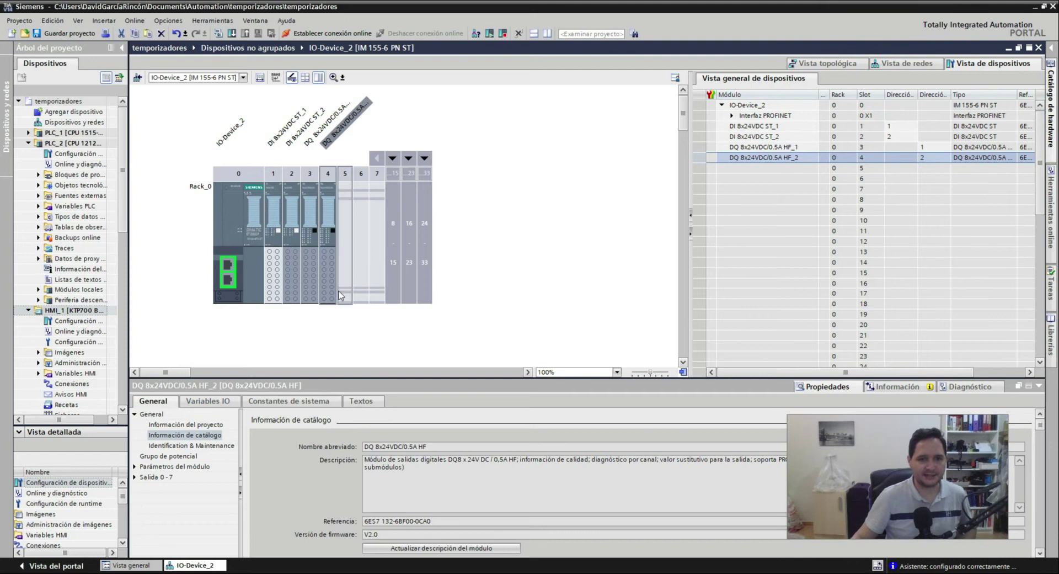
# Step: Allow a new potential group (light BaseUnit) for the DQ module in slot 3 of IO-Device_2, and return to an enlarged network view
pyautogui.click(309, 291)
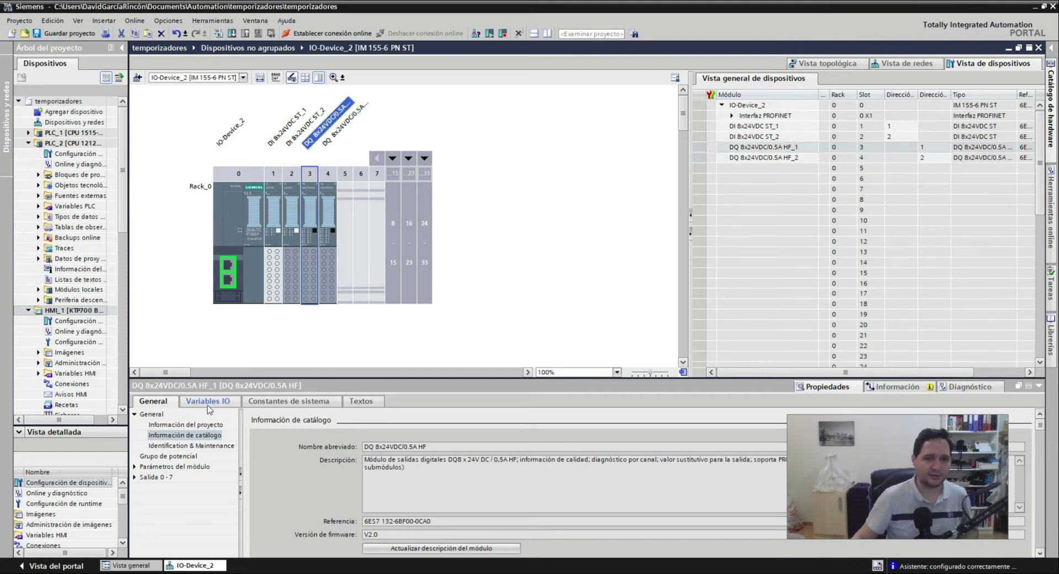
pyautogui.click(168, 457)
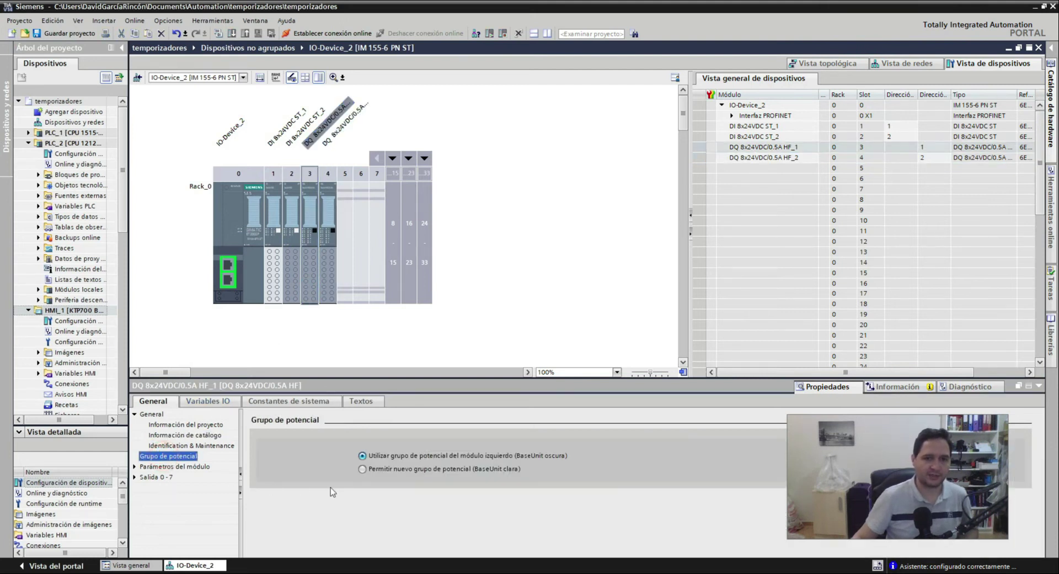
pyautogui.click(362, 469)
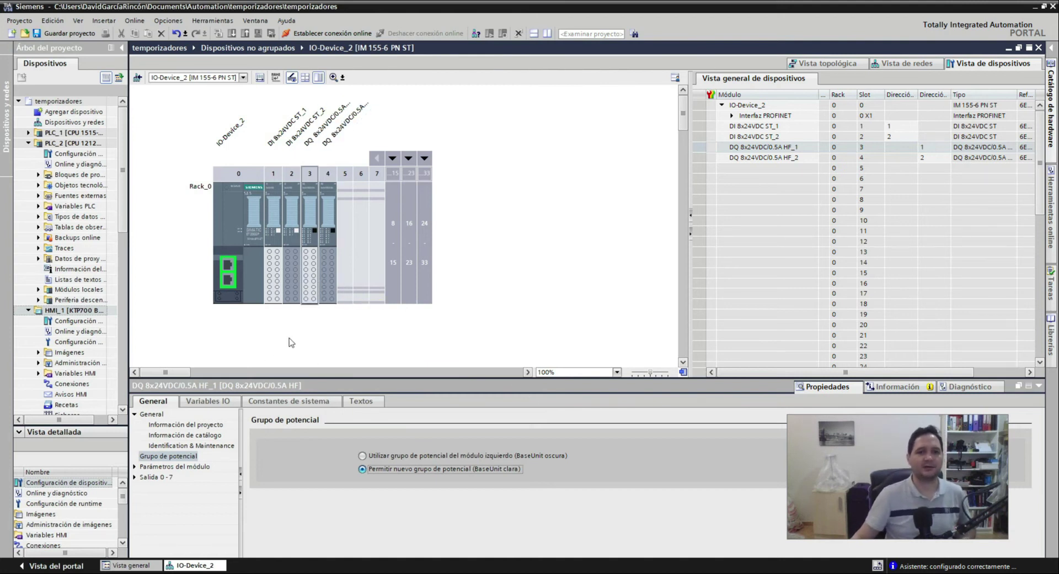
pyautogui.click(908, 64)
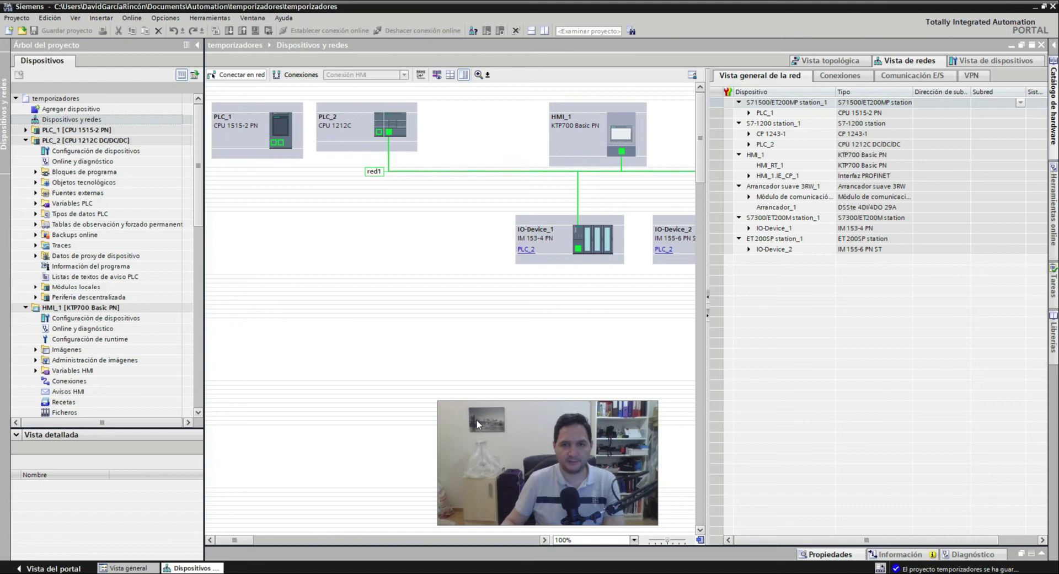
pyautogui.click(707, 265)
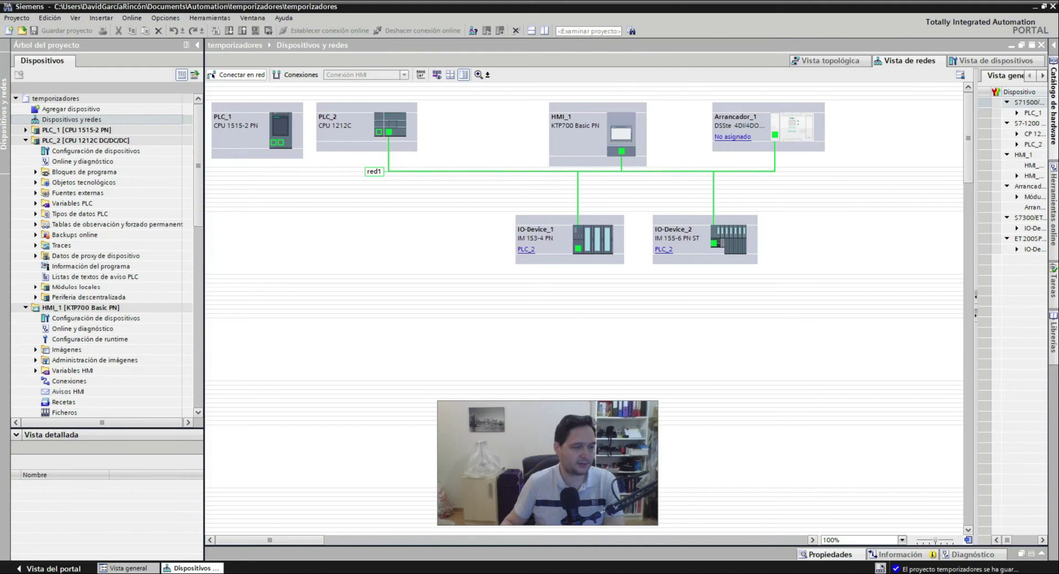
# Step: Switch to the browser, search Google for "smc gsd" and open SMC's "Archivos de configuración" page
pyautogui.hotkey('alt', 'Tab')
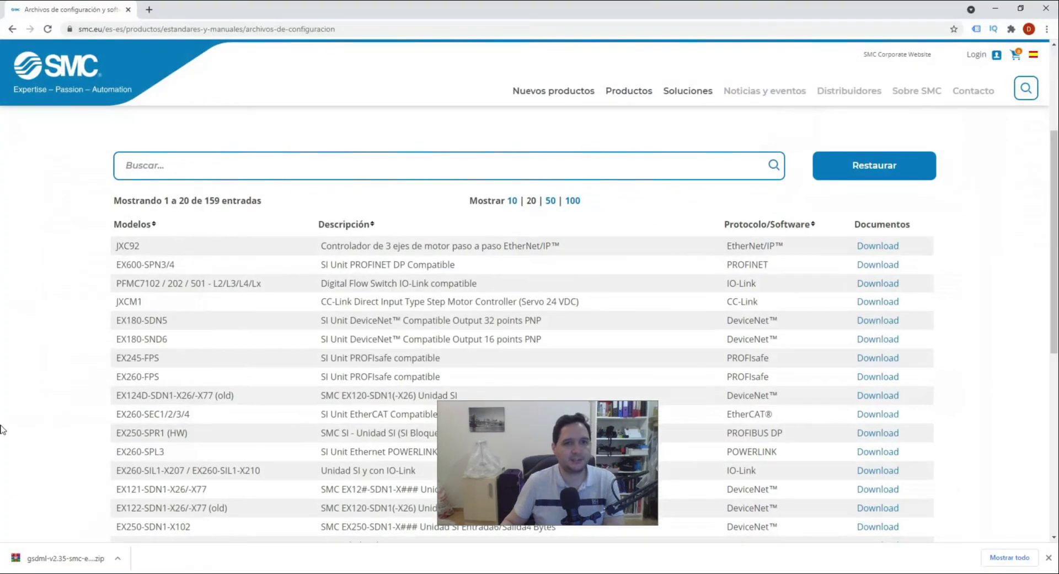
pyautogui.click(260, 28)
pyautogui.write('smc')
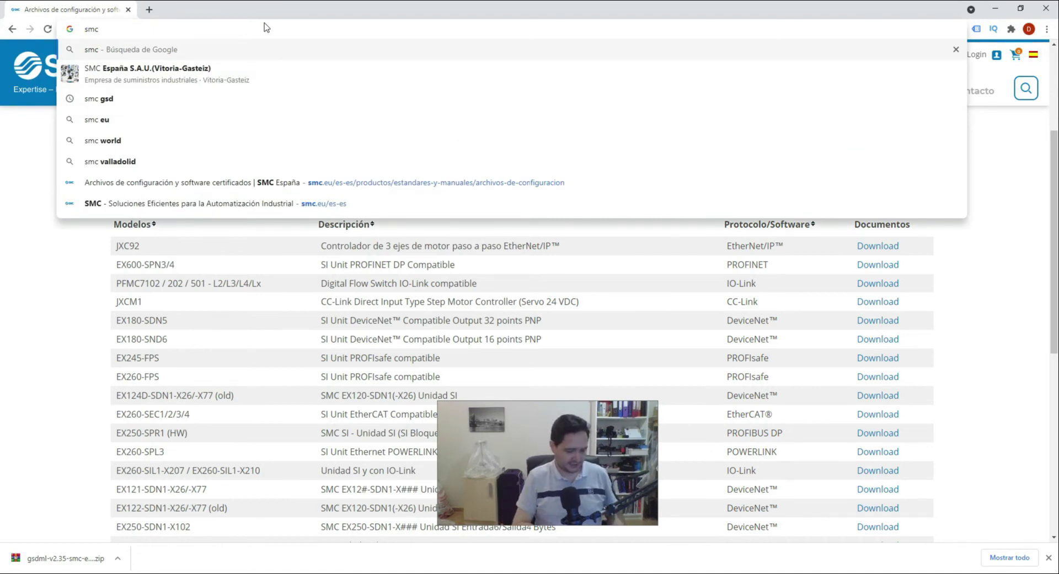
pyautogui.write(' gsd')
pyautogui.press('Return')
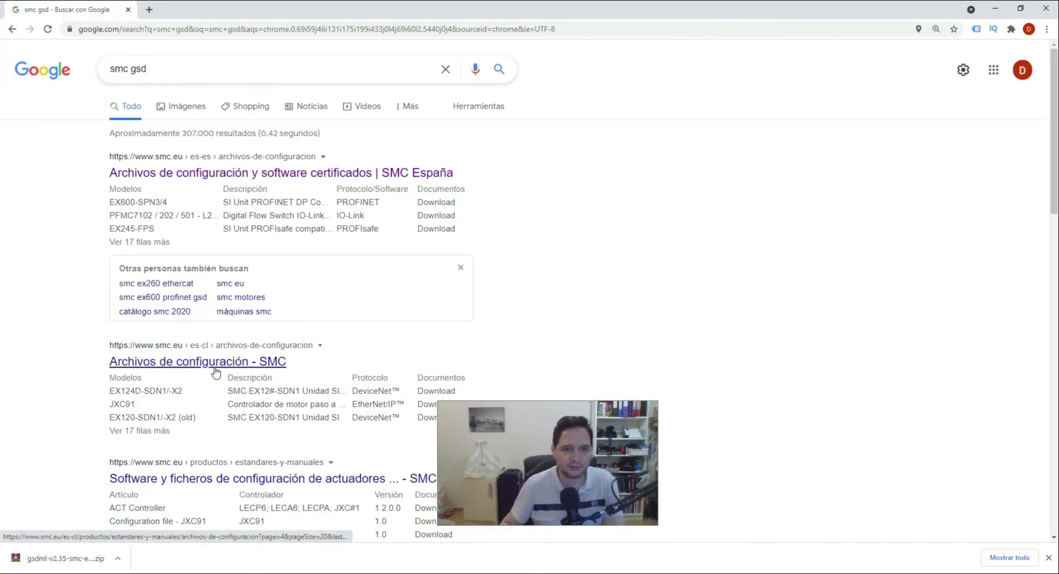
pyautogui.click(194, 364)
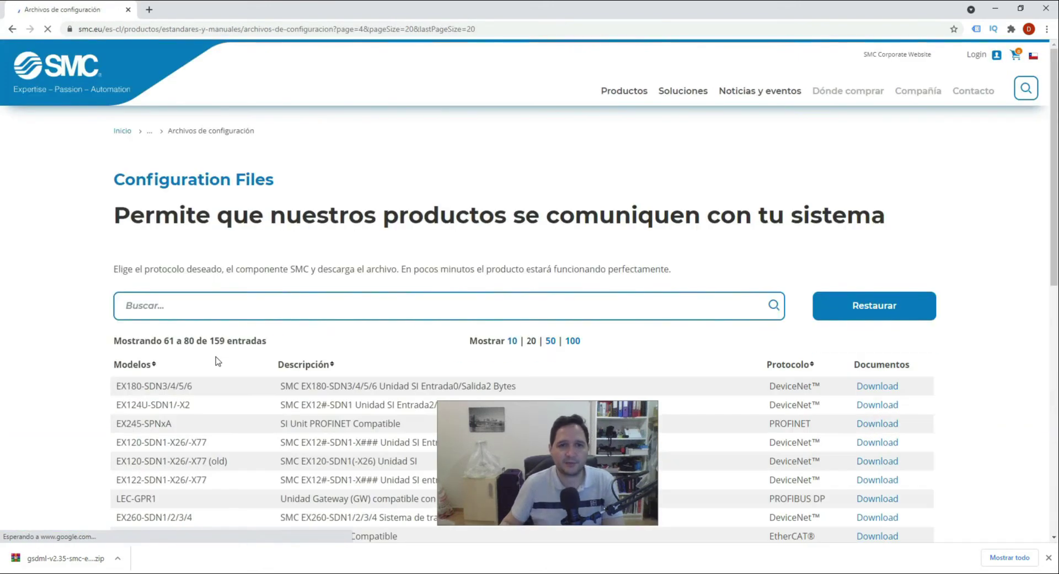
# Step: Download the configuration file for the PROFINET-compatible SI unit EX245-SPNxA and show the downloaded ZIP in its folder
pyautogui.scroll(-3, 954, 338)
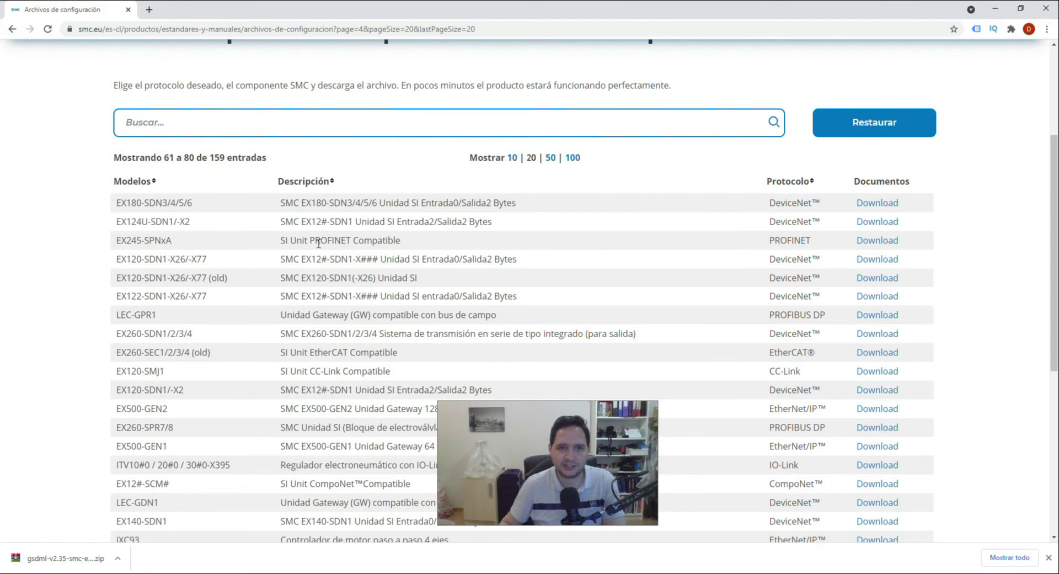
pyautogui.click(883, 244)
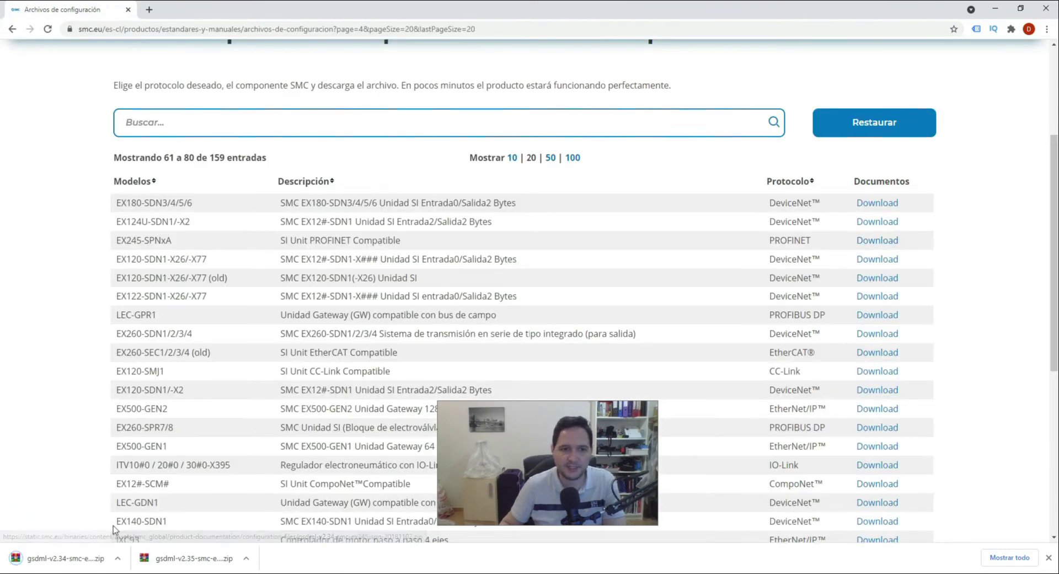
pyautogui.click(122, 559)
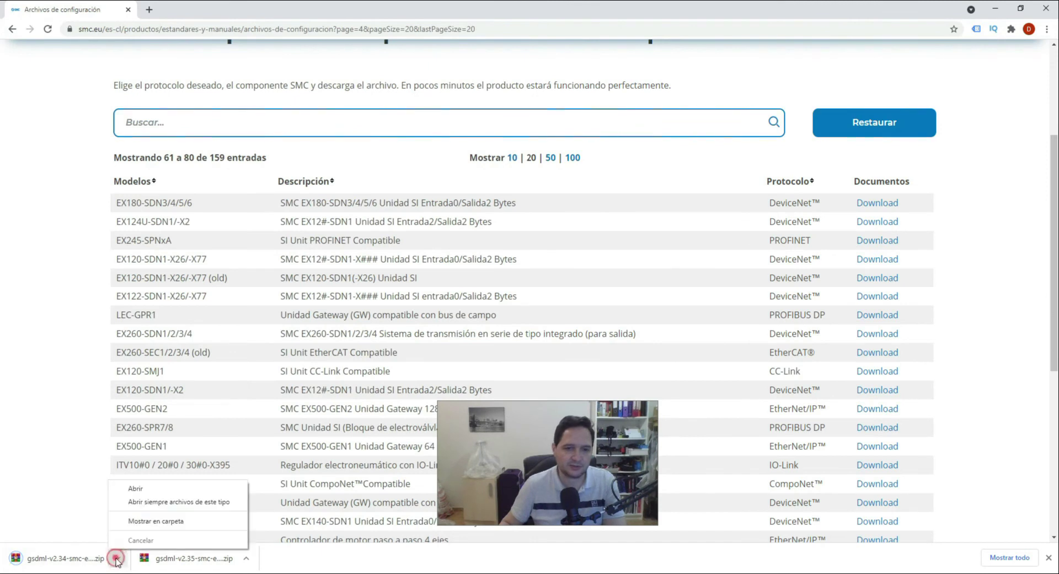
pyautogui.click(130, 526)
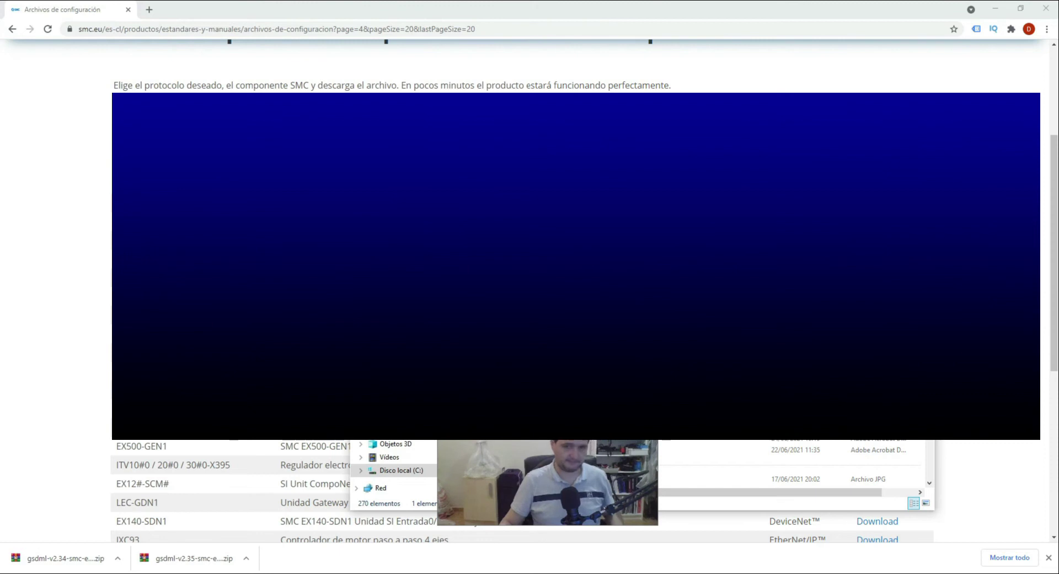
# Step: Copy gsdml-v2.34-smc-ex245-spn-20181102.zip from the downloads into the gsd folder and extract it there
pyautogui.hotkey('alt', 'Tab')
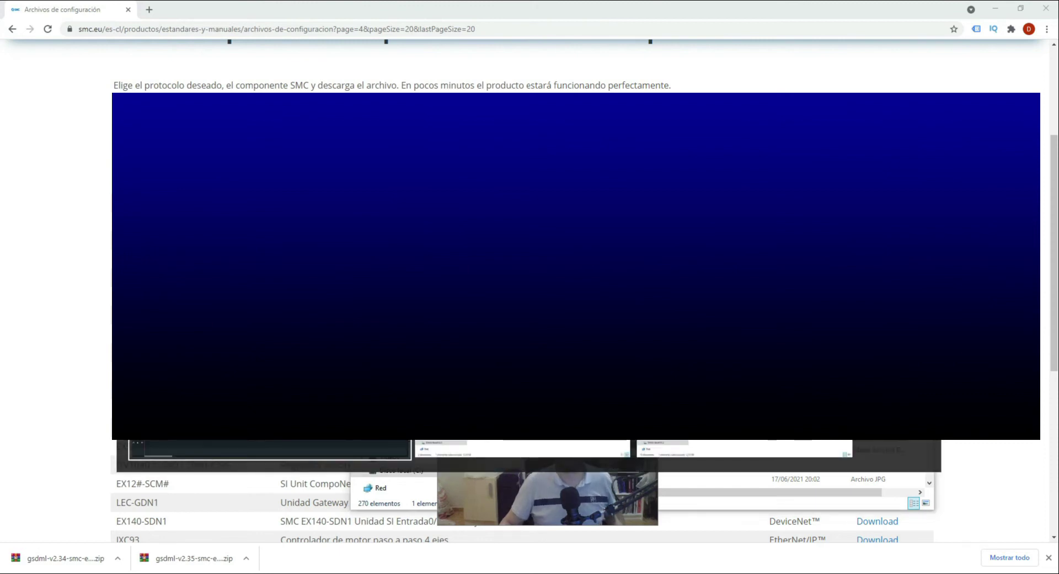
pyautogui.click(772, 483)
pyautogui.click(611, 374)
pyautogui.click(766, 514)
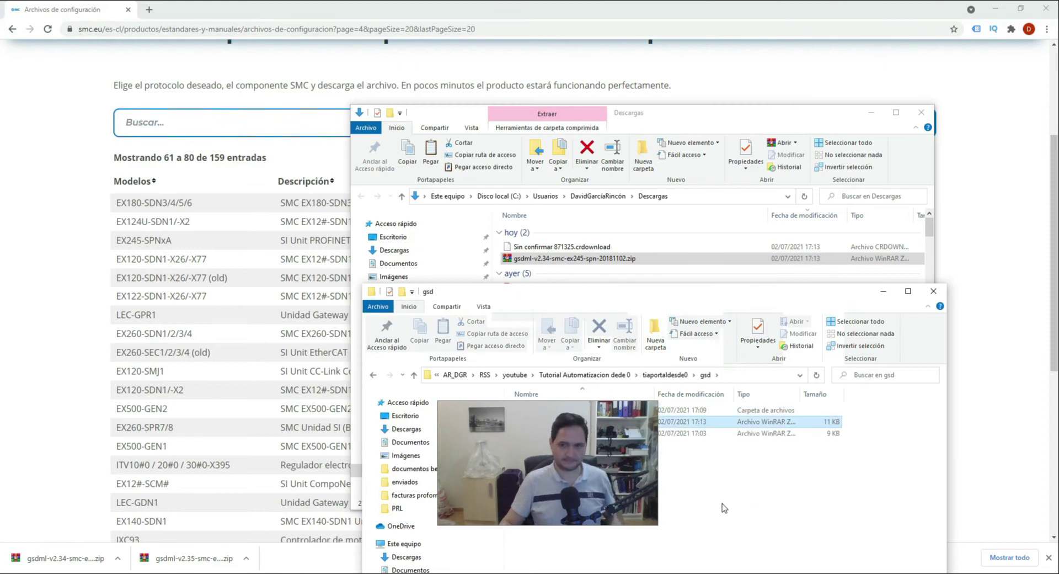
pyautogui.hotkey('ctrl', 'v')
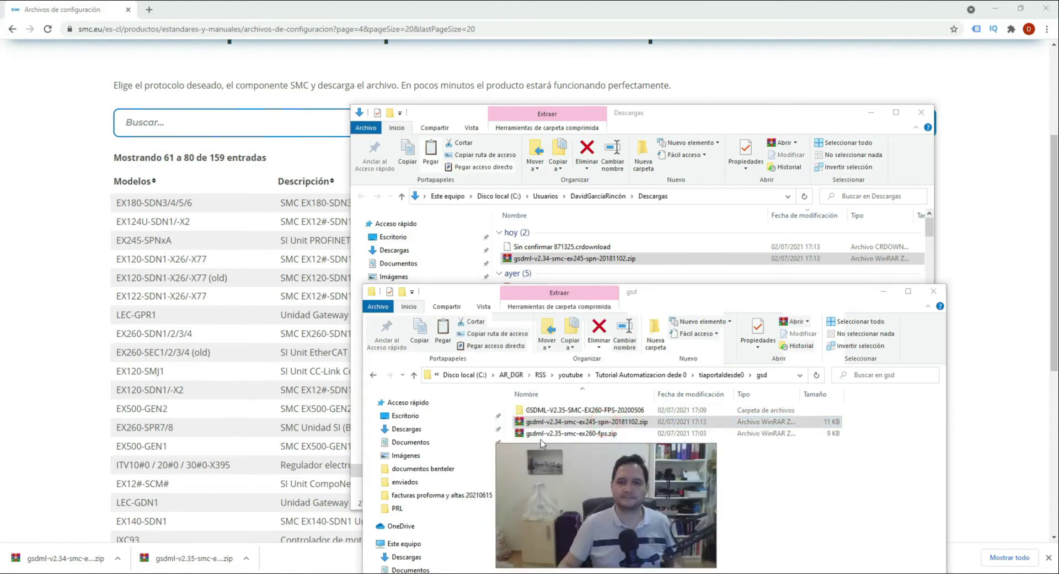
pyautogui.rightClick(549, 426)
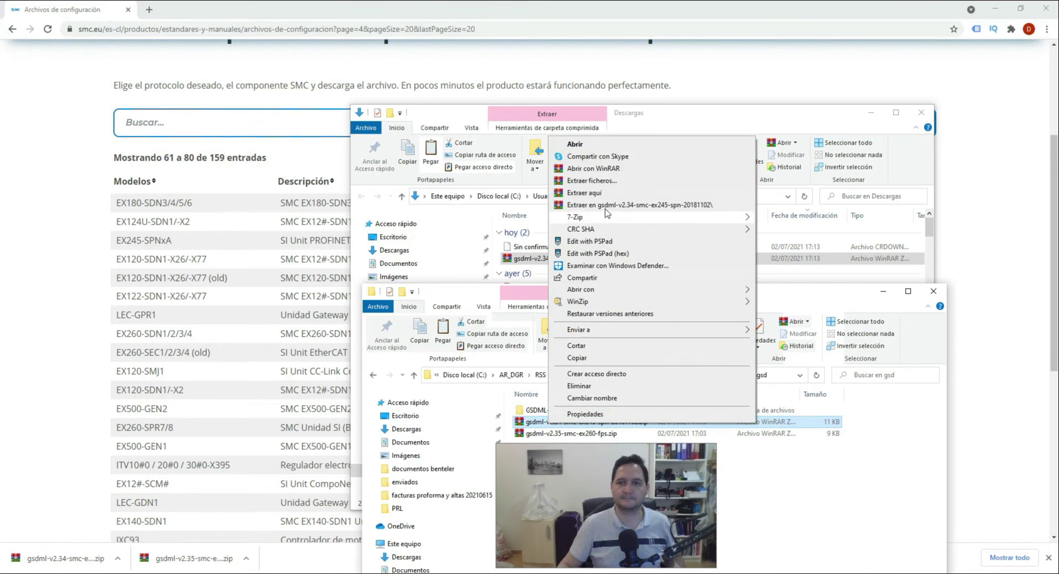
pyautogui.click(616, 193)
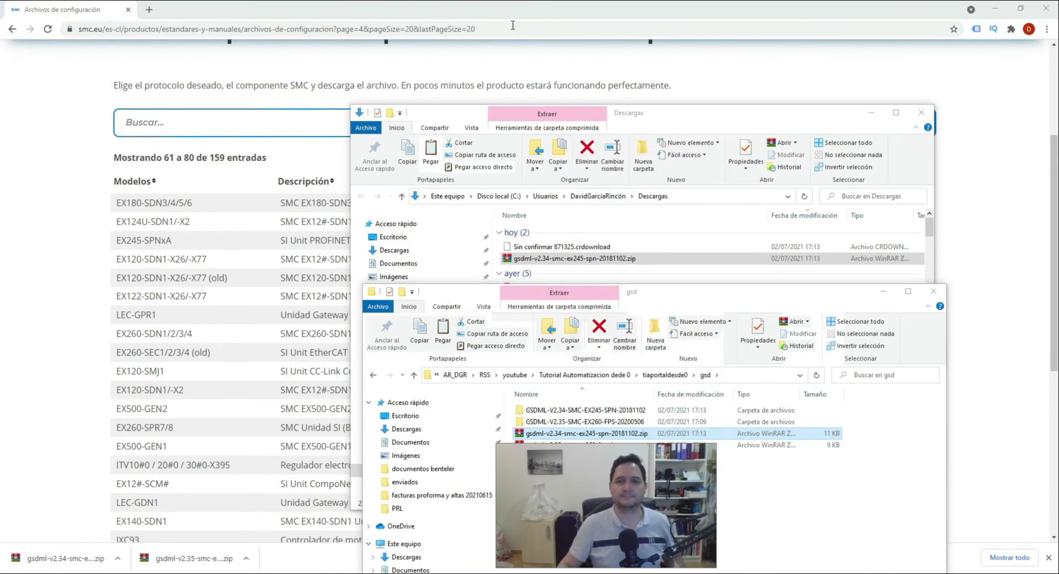
# Step: Switch back to TIA Portal and open the management of device description files
pyautogui.hotkey('alt', 'Tab')
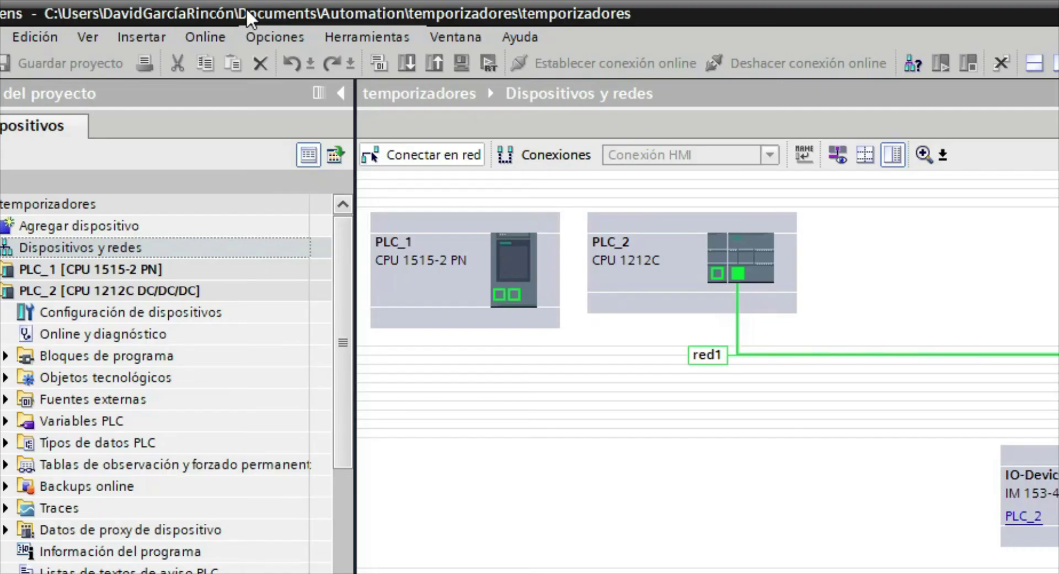
pyautogui.click(155, 21)
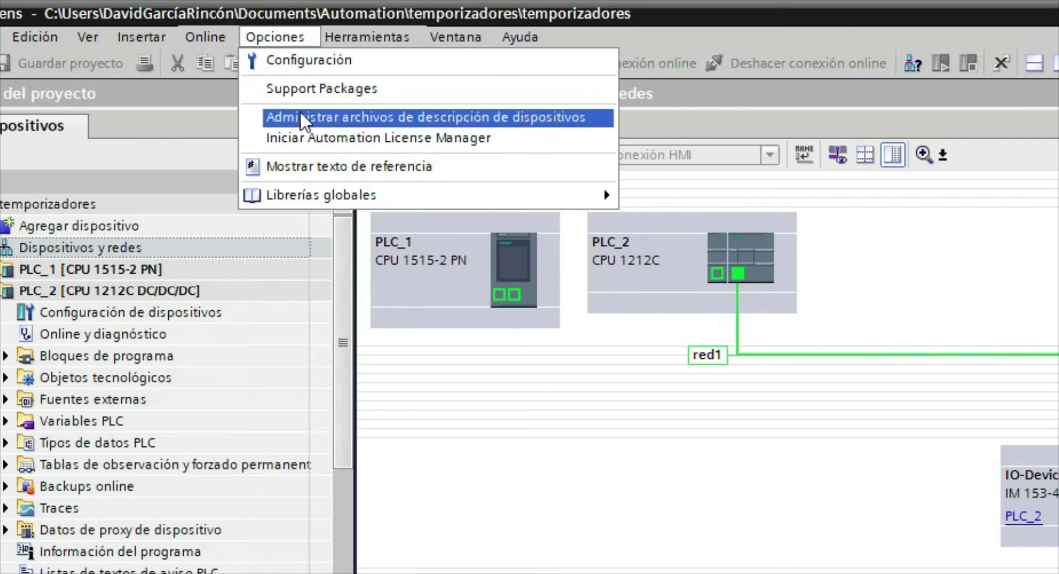
pyautogui.click(385, 123)
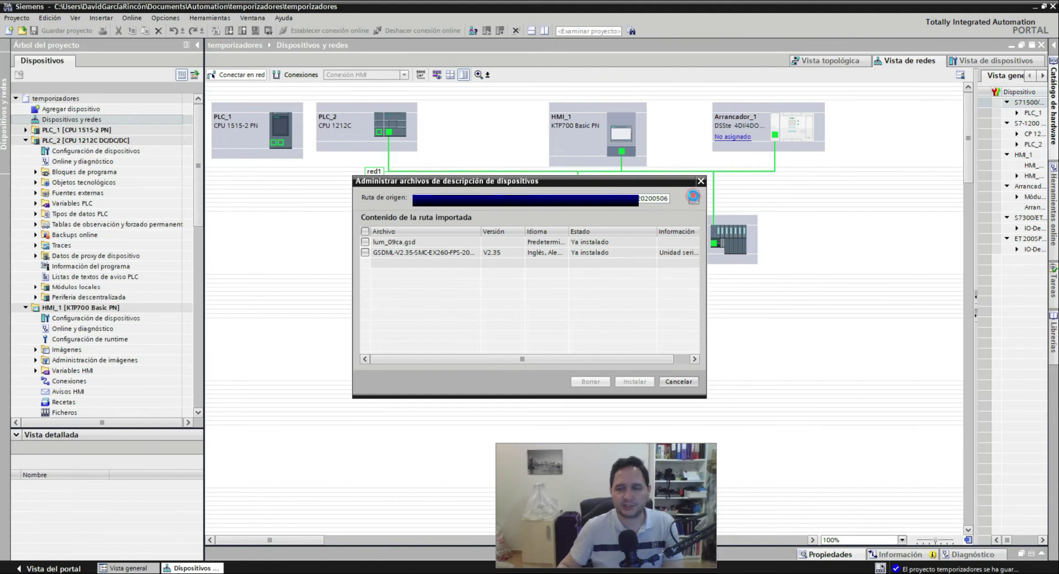
# Step: Try to replace the source path of the device description files with a pasted folder path
pyautogui.click(693, 197)
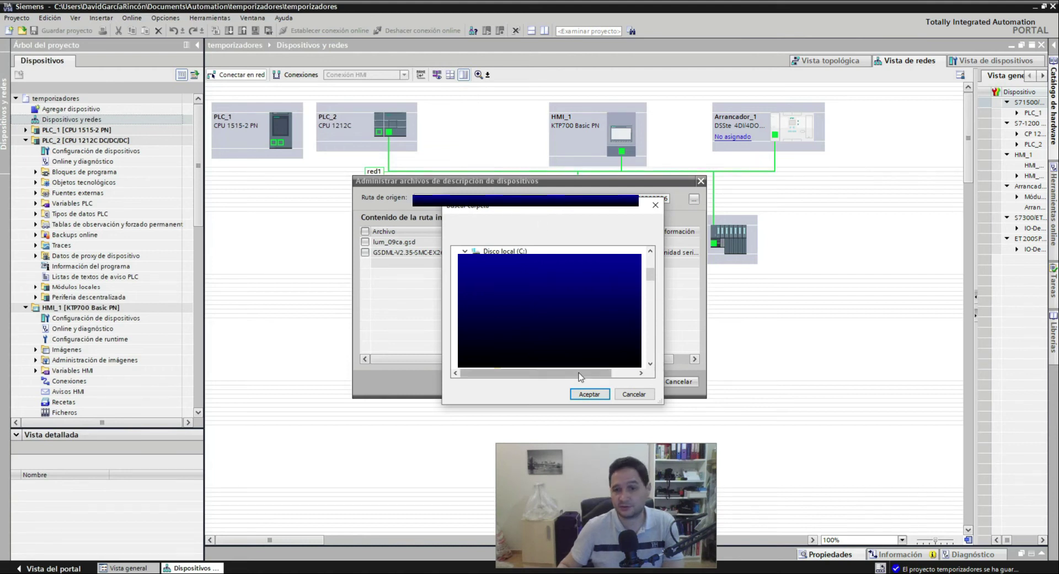
pyautogui.click(642, 393)
pyautogui.click(614, 194)
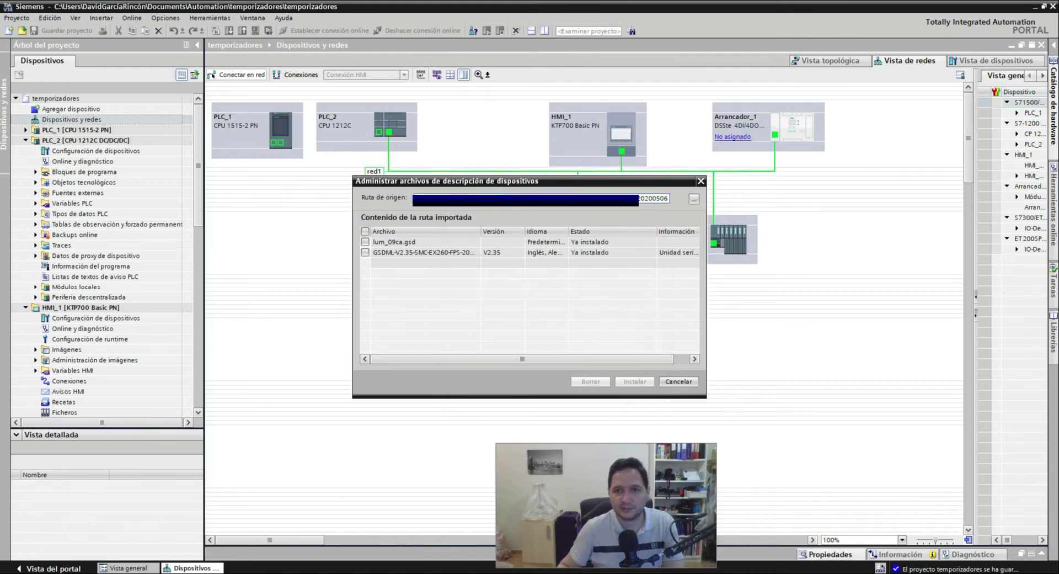
pyautogui.doubleClick(548, 194)
pyautogui.press('BackSpace')
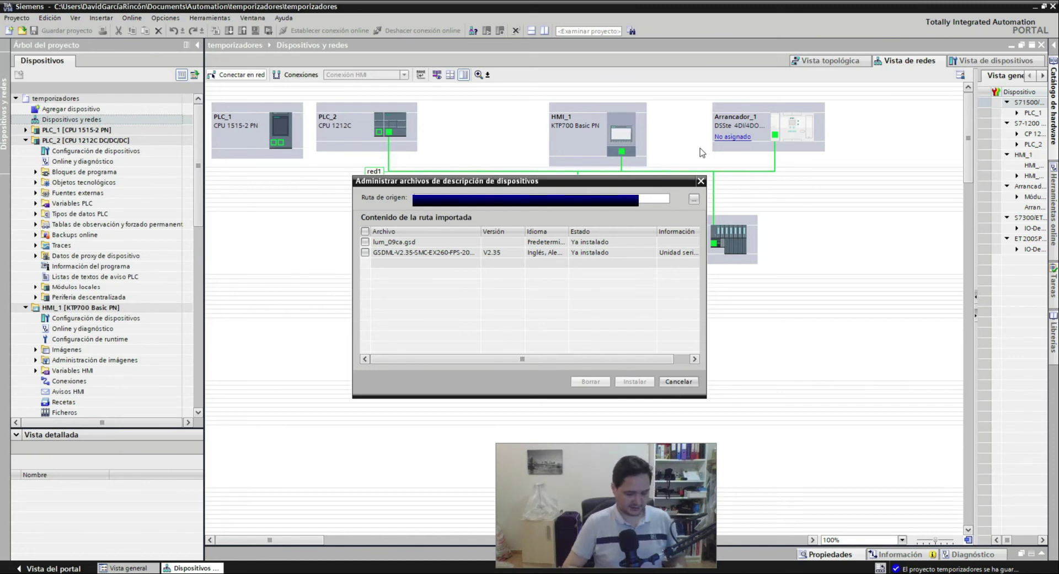
pyautogui.hotkey('ctrl', 'v')
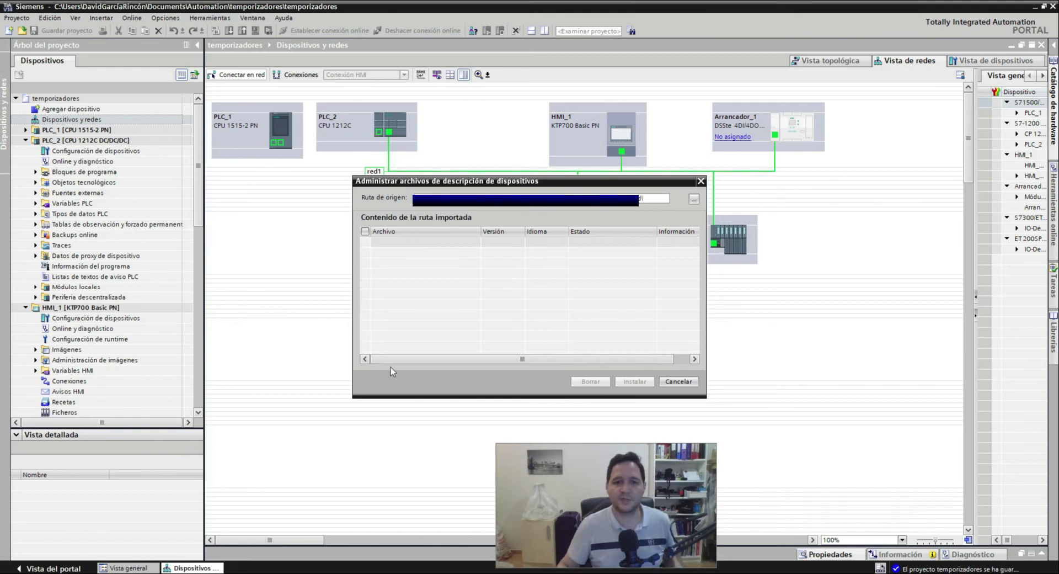
# Step: Browse for the extracted GSDML-V2.34-SMC-EX245-SPN-20181102 folder and set it as the source path
pyautogui.click(694, 199)
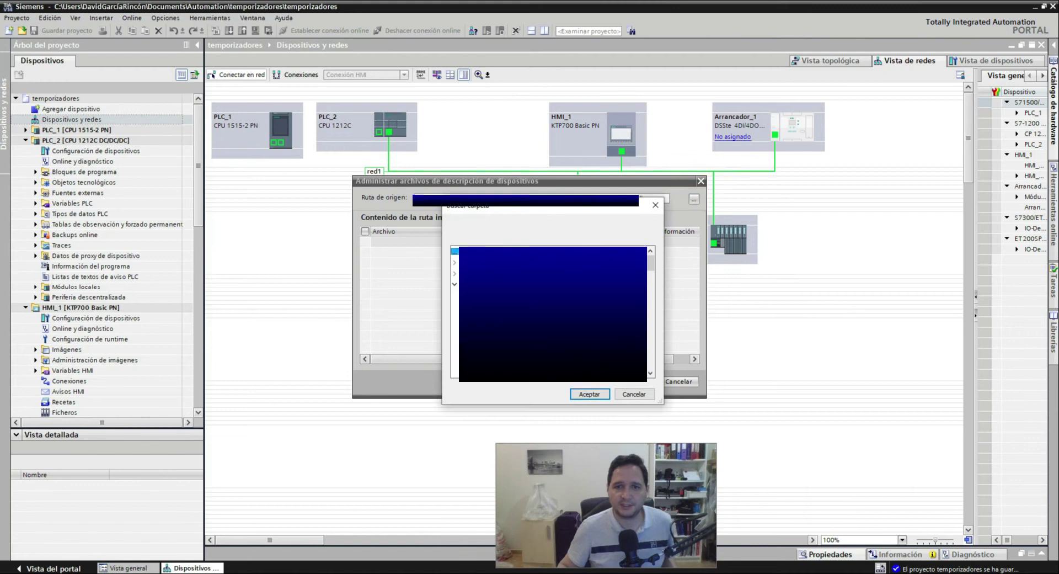
pyautogui.scroll(-3, 553, 313)
pyautogui.scroll(2, 553, 313)
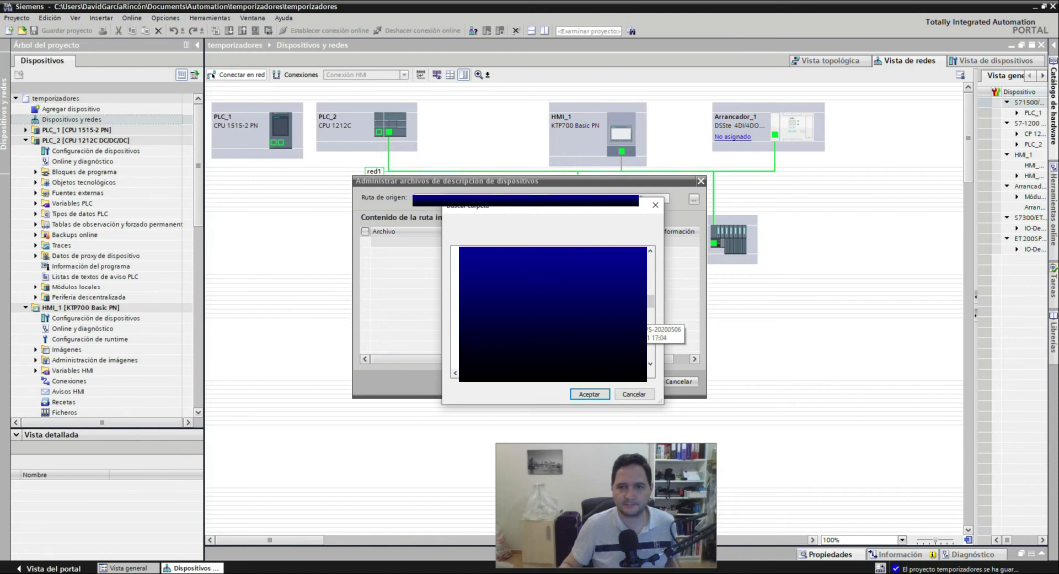
pyautogui.click(601, 392)
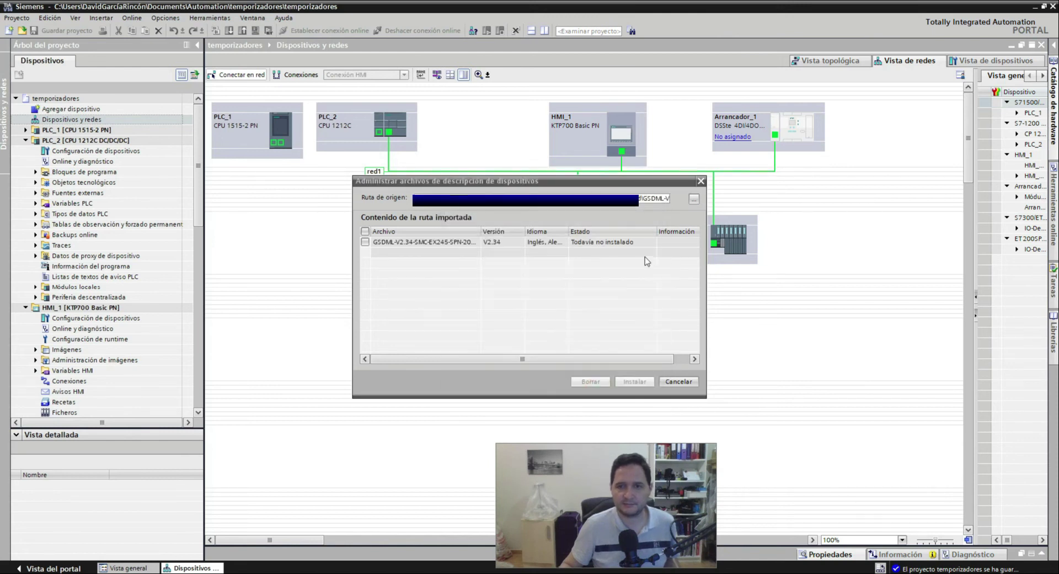
# Step: Install the GSDML-V2.34-SMC-EX245-SPN device description file and close the installation dialog
pyautogui.click(427, 245)
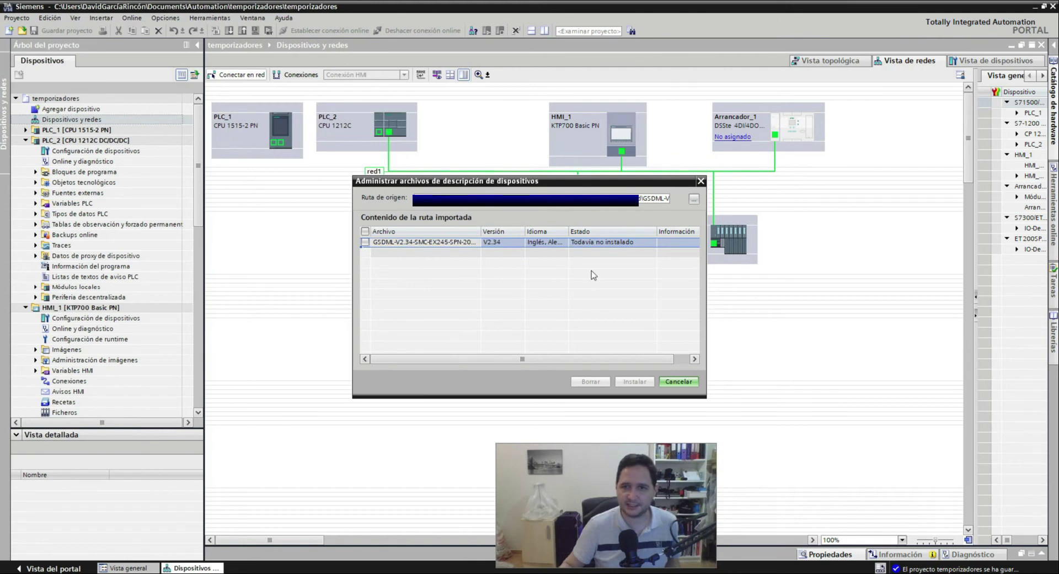
pyautogui.doubleClick(568, 232)
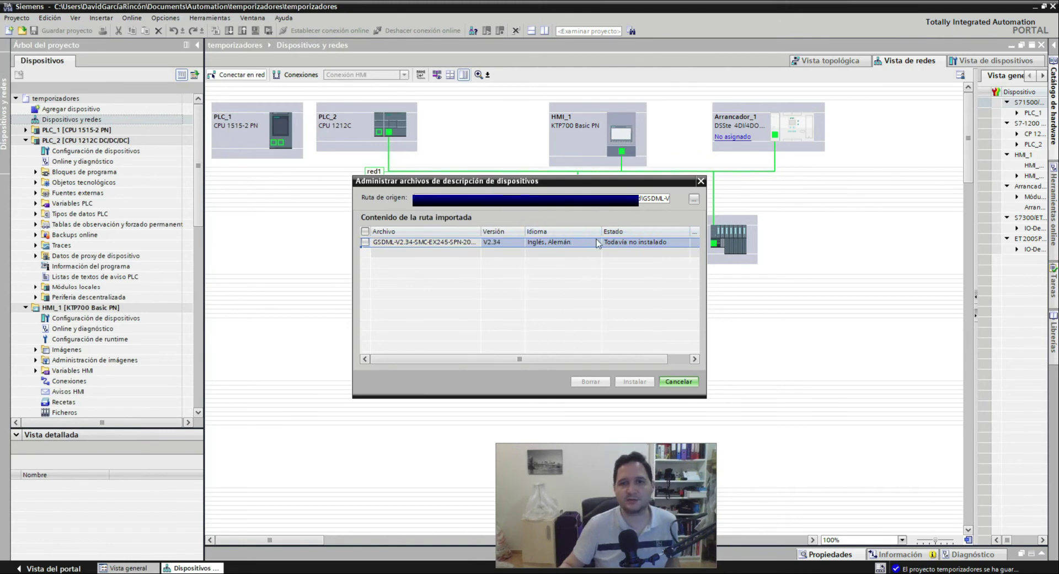
pyautogui.moveTo(602, 232); pyautogui.dragTo(576, 229)
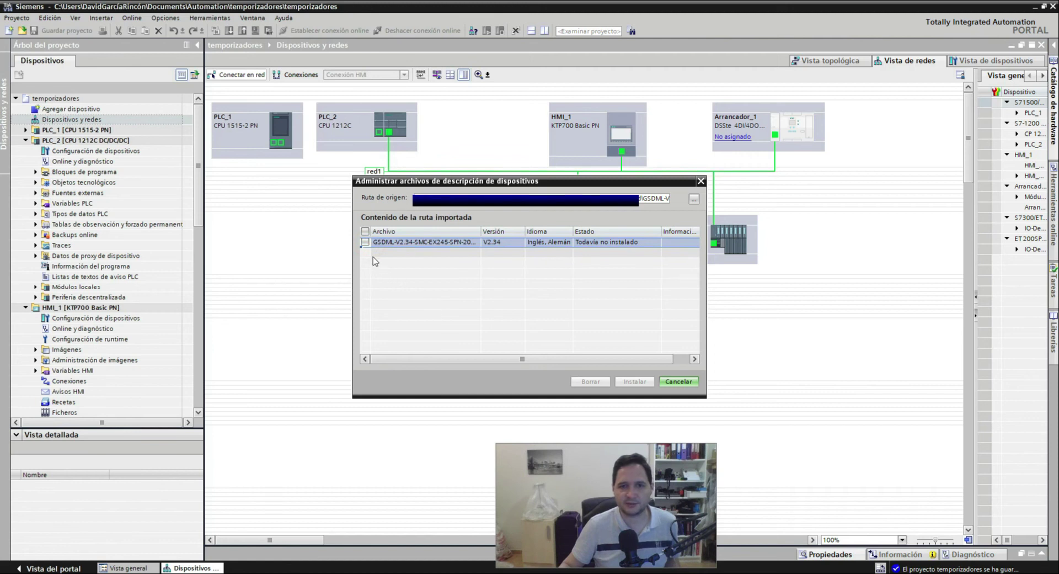
pyautogui.click(364, 242)
pyautogui.click(638, 382)
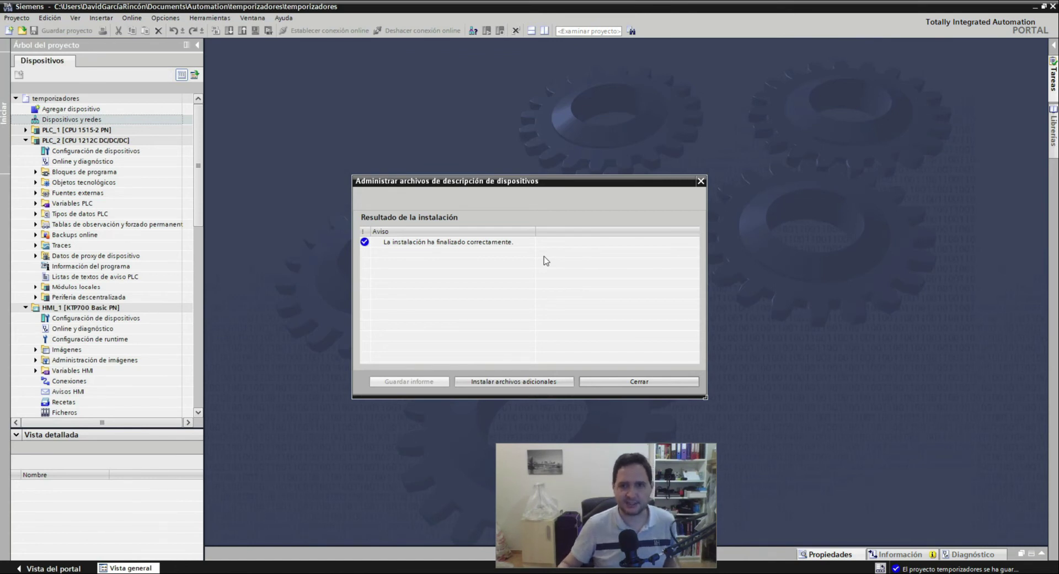
pyautogui.click(646, 379)
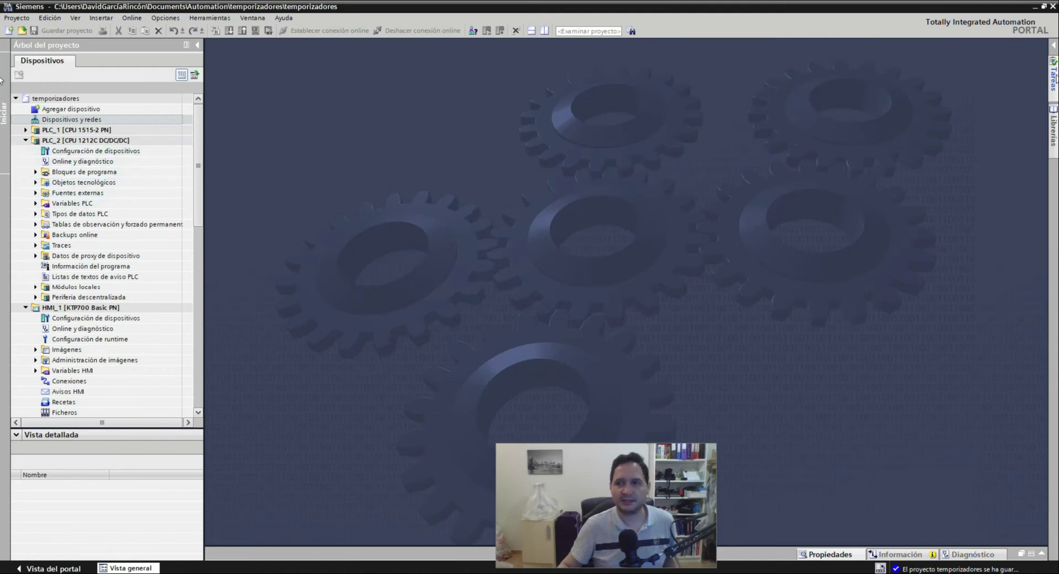
# Step: Open Dispositivos y redes and find the SMC EX245 family in the hardware catalog among the PROFINET IO valves from SMC Corporation
pyautogui.click(55, 119)
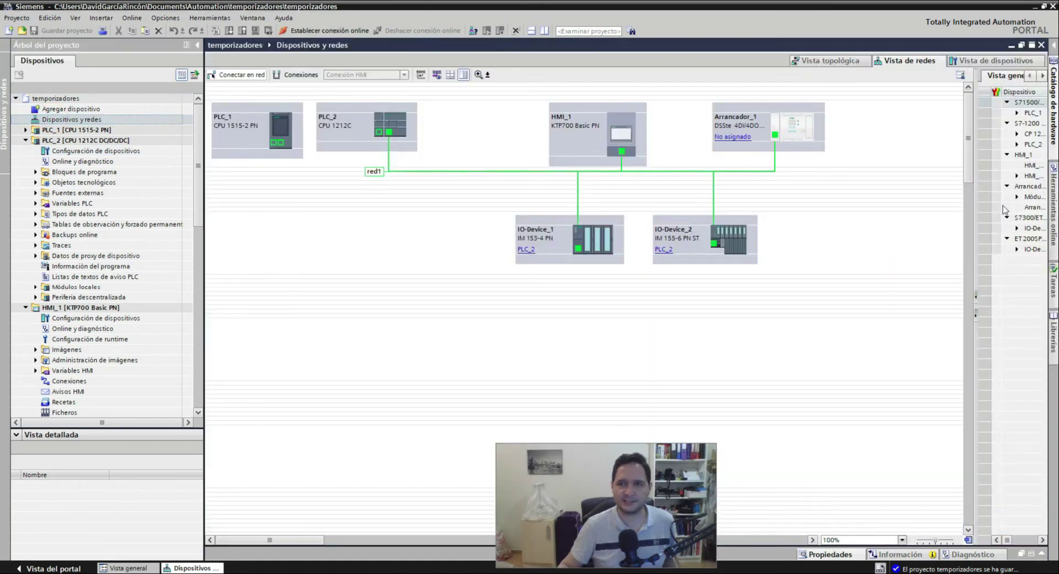
pyautogui.click(1054, 119)
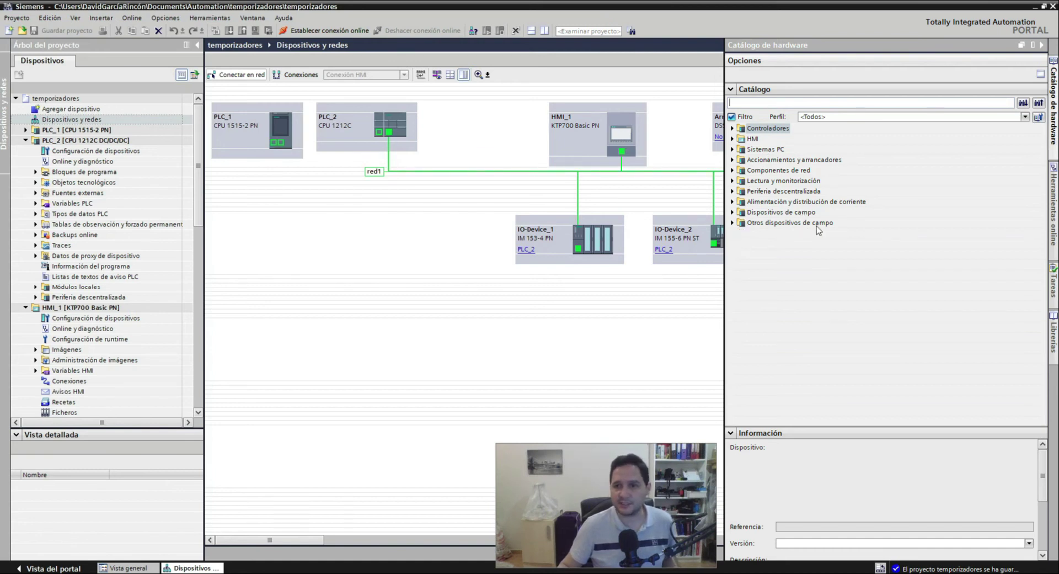
pyautogui.click(733, 223)
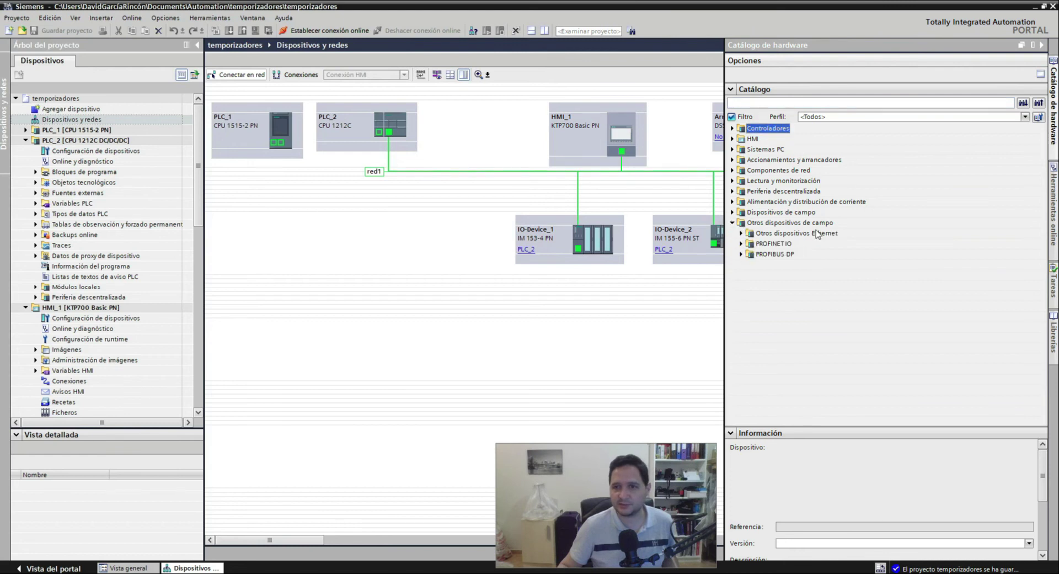
pyautogui.click(741, 244)
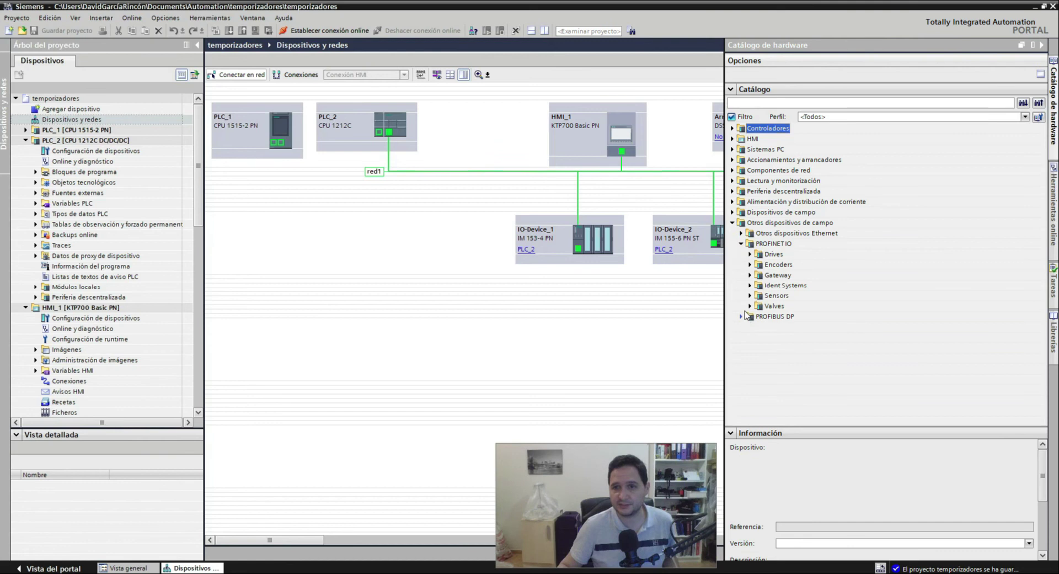
pyautogui.click(750, 306)
pyautogui.click(768, 317)
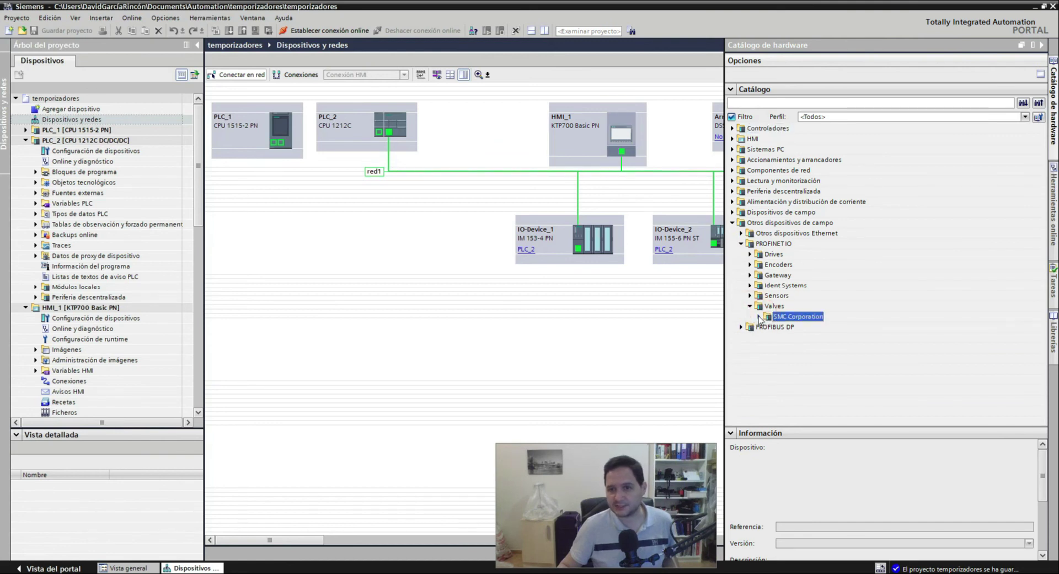
pyautogui.click(760, 317)
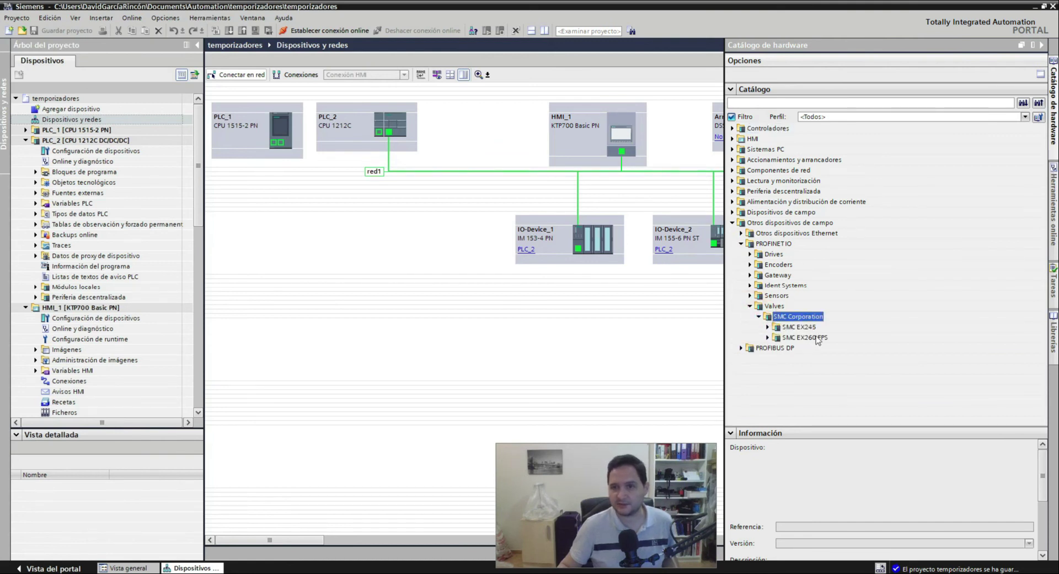
pyautogui.click(767, 326)
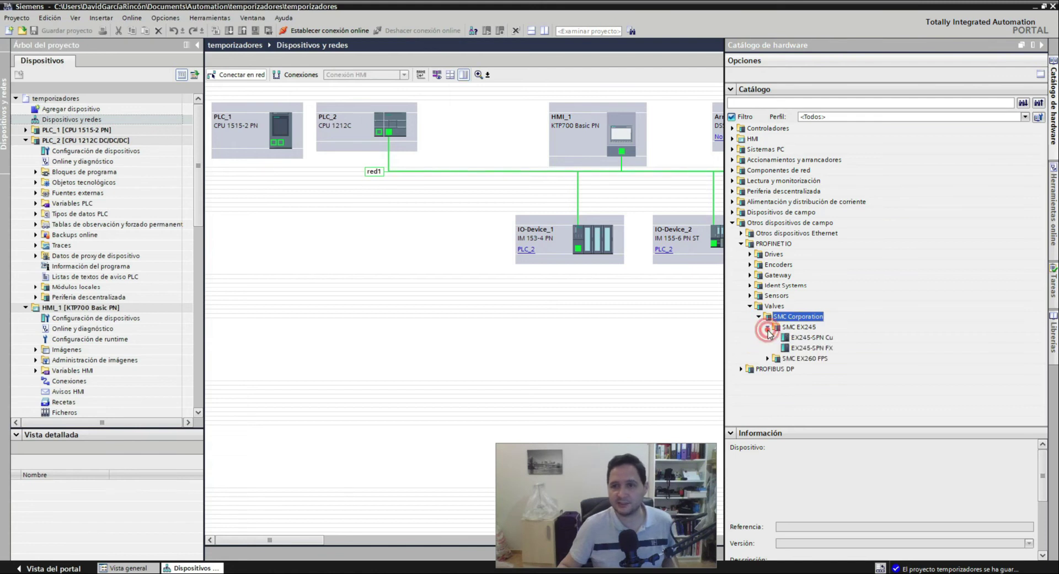
# Step: Add an EX245-SPN FX device to the network view and place it beside IO-Device_2
pyautogui.click(820, 349)
pyautogui.click(817, 340)
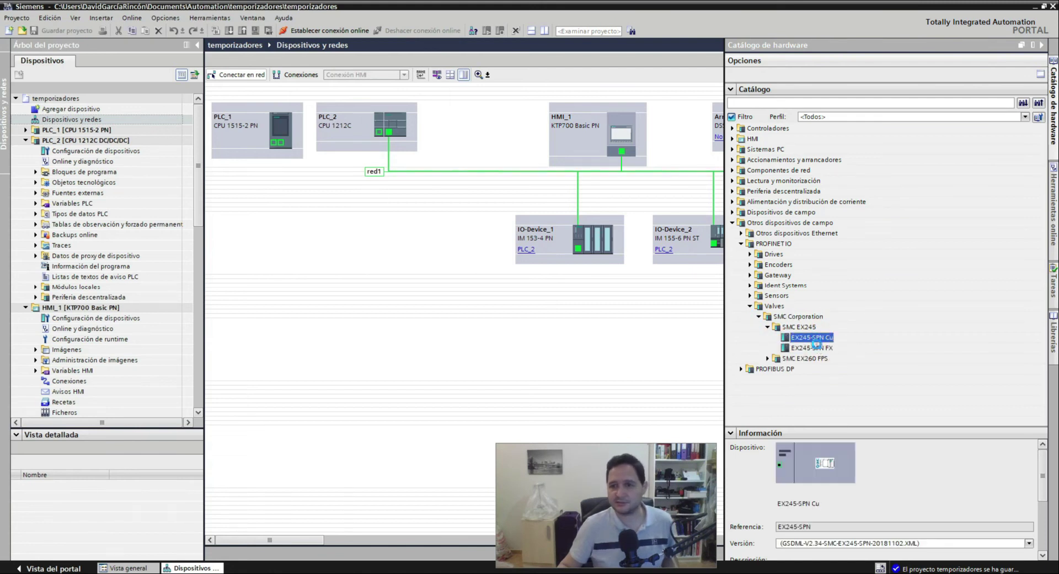
pyautogui.click(816, 348)
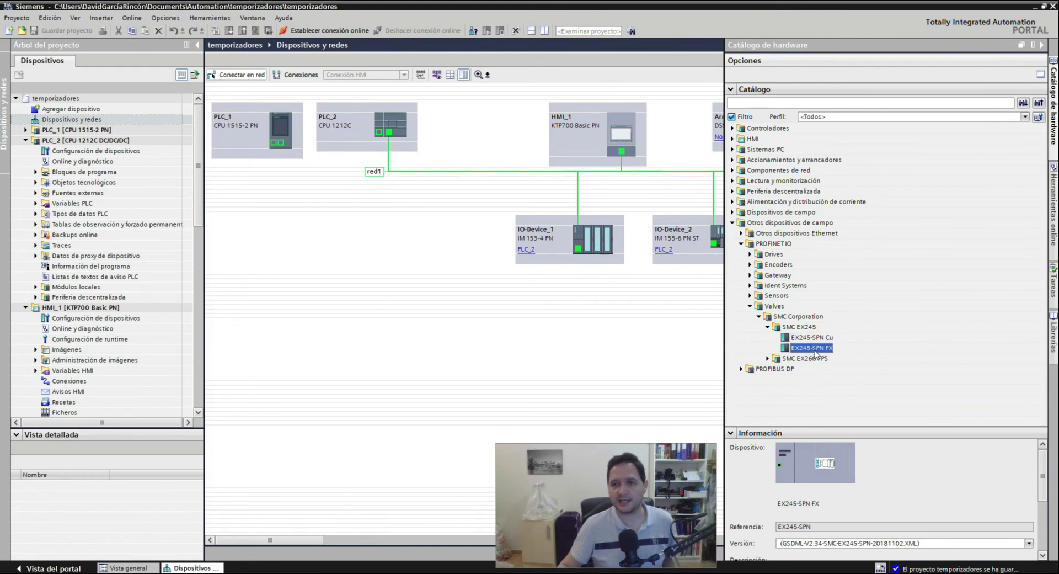
pyautogui.moveTo(814, 352); pyautogui.dragTo(237, 381)
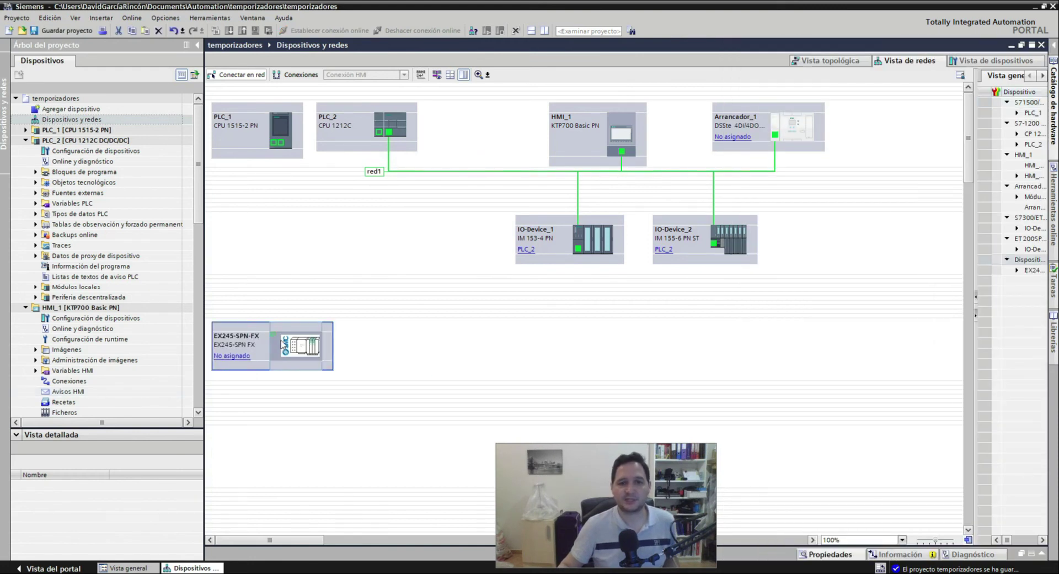
pyautogui.moveTo(282, 329); pyautogui.dragTo(865, 229)
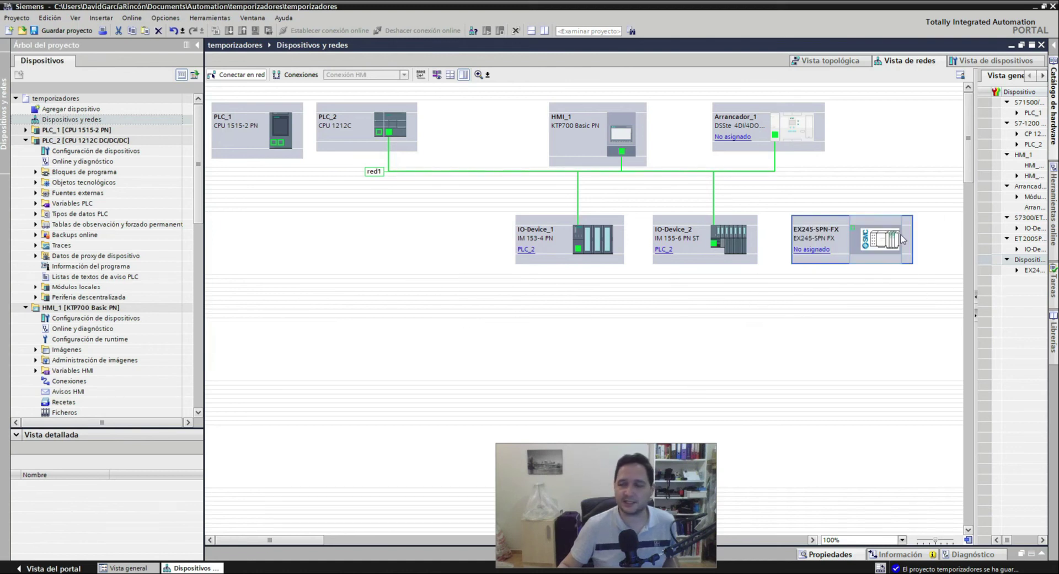
# Step: Connect the EX245-SPN-FX interface to the red1 subnet, assign it to PLC_2, and widen the network overview table
pyautogui.moveTo(852, 227); pyautogui.dragTo(372, 175)
pyautogui.click(814, 333)
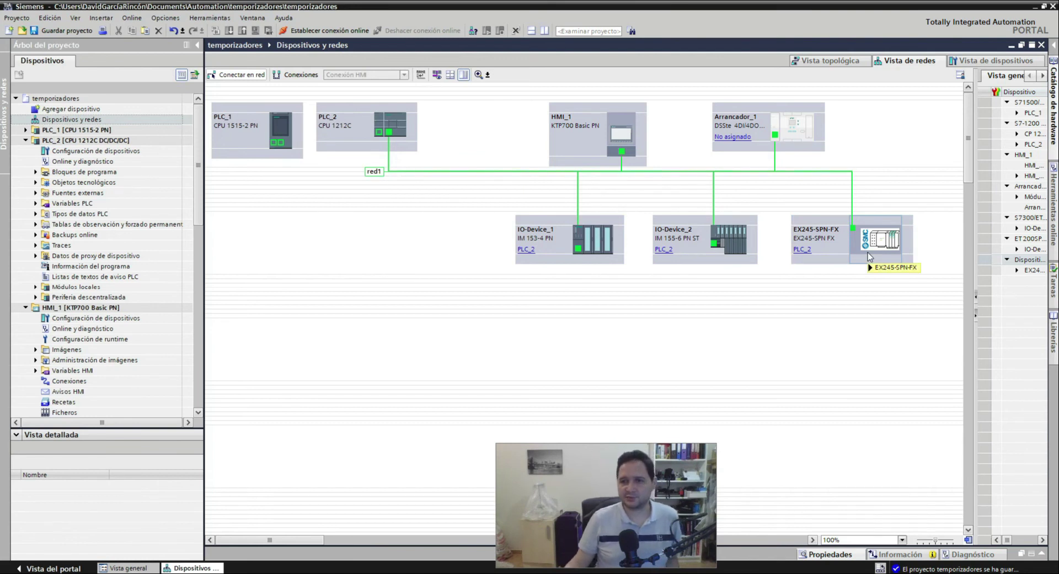
pyautogui.moveTo(975, 238); pyautogui.dragTo(949, 236)
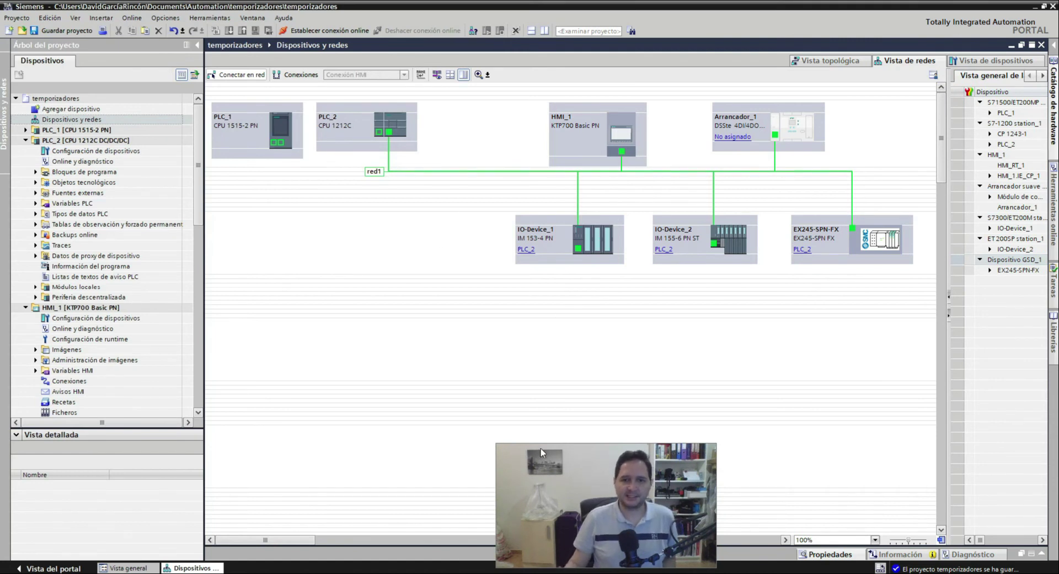
pyautogui.moveTo(566, 456); pyautogui.dragTo(320, 214)
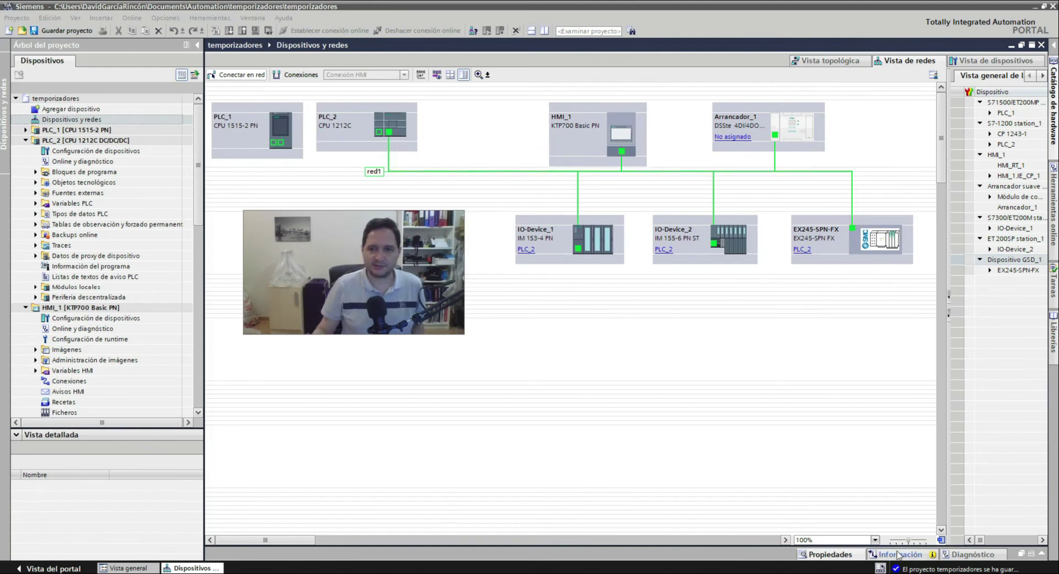
# Step: Review the Ethernet address settings of PLC_2's PROFINET interface, including the IP protocol and router options
pyautogui.click(389, 133)
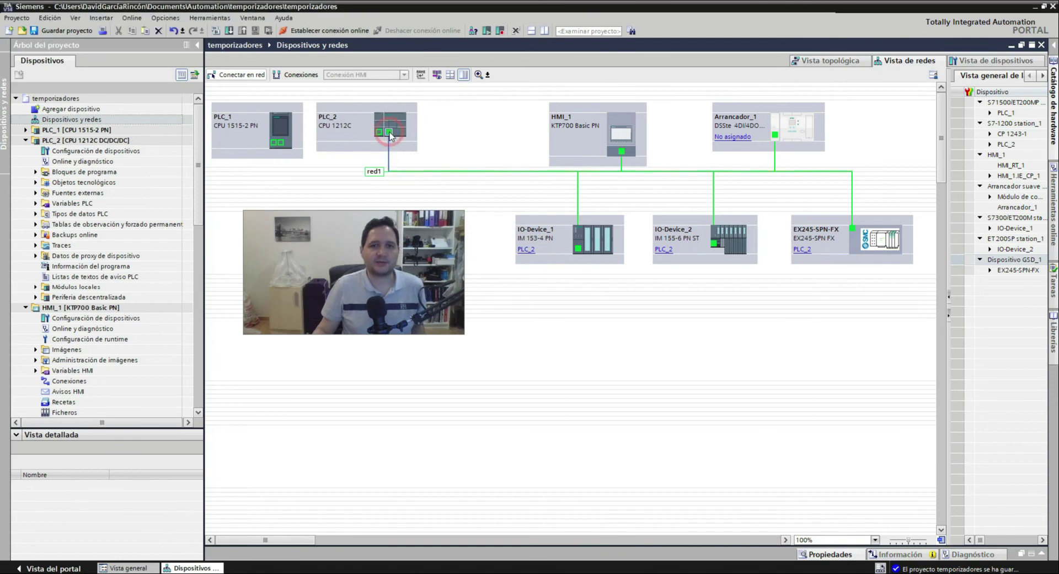
pyautogui.click(767, 544)
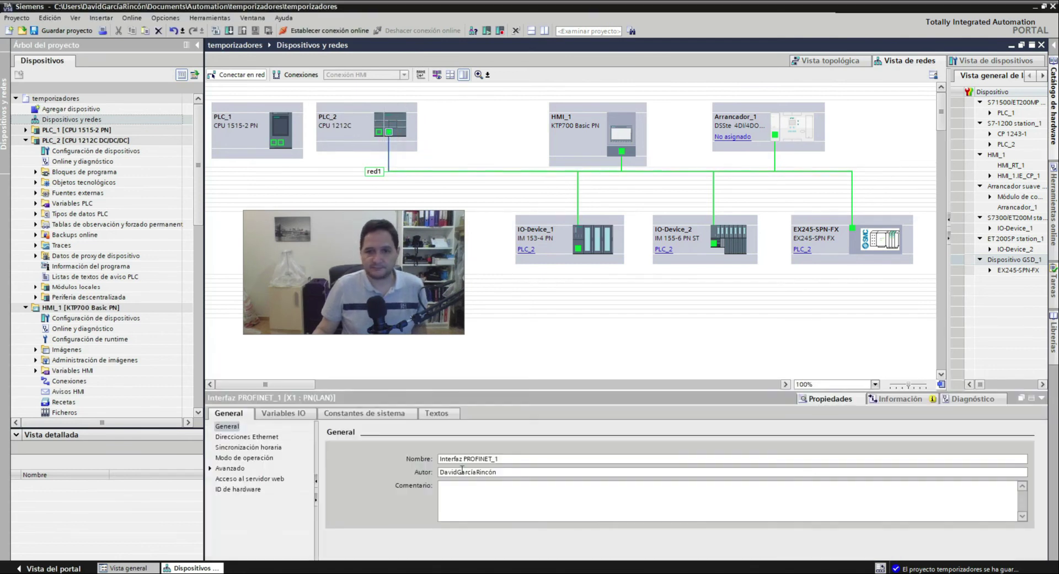
pyautogui.click(296, 413)
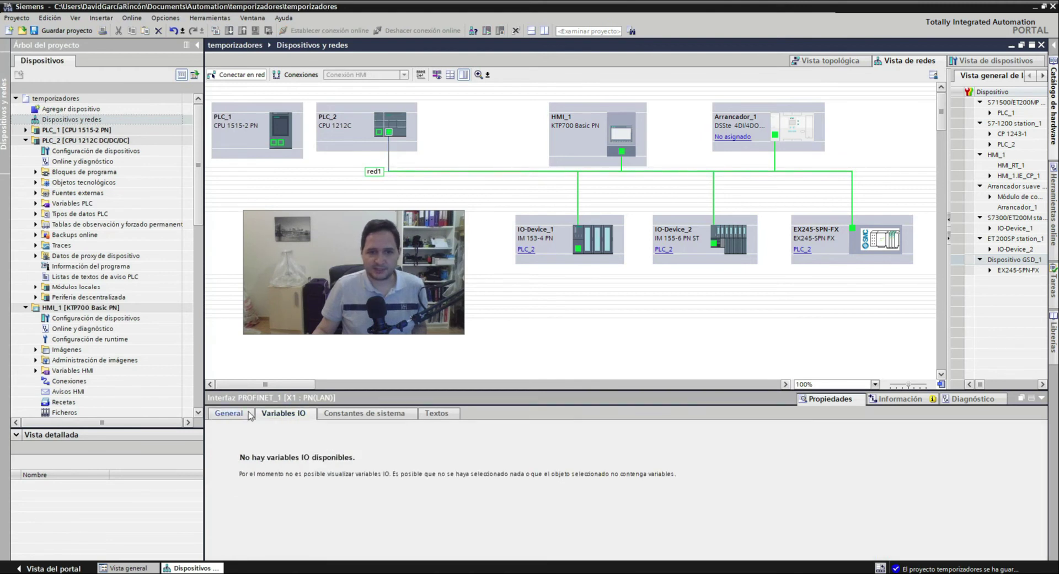
pyautogui.click(232, 414)
pyautogui.click(255, 437)
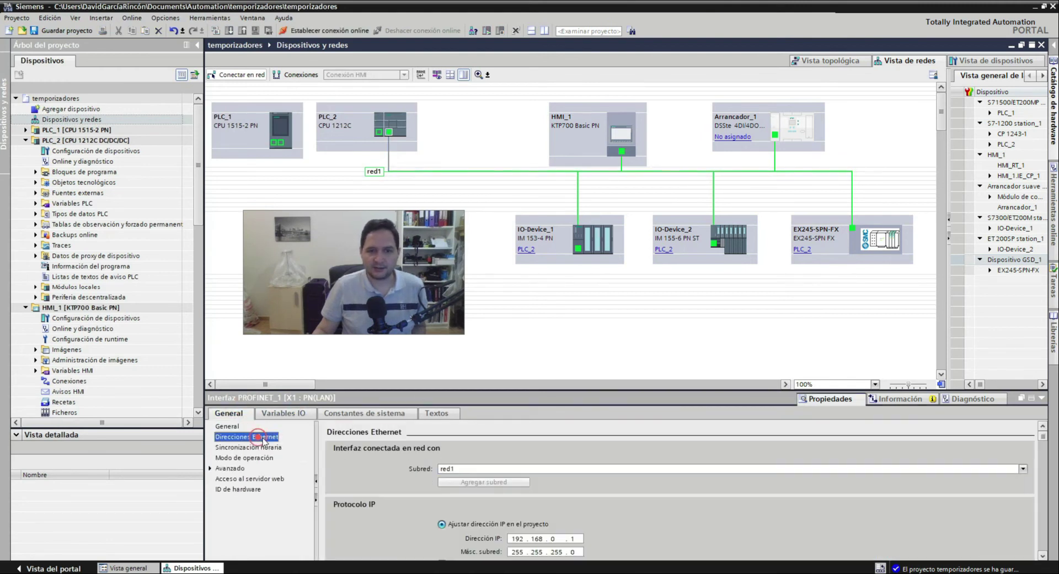
pyautogui.scroll(-3, 586, 527)
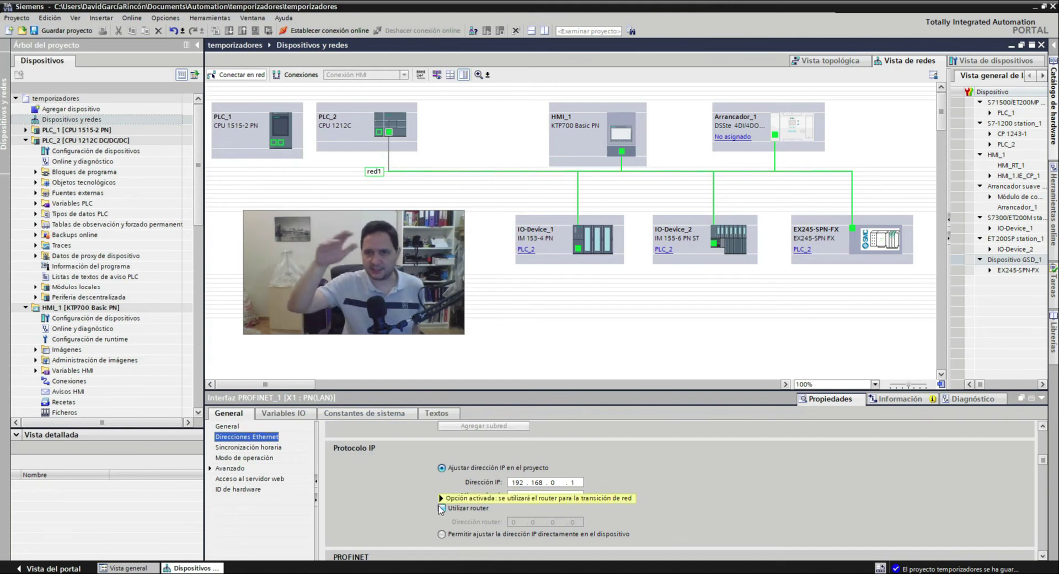
pyautogui.moveTo(448, 508)
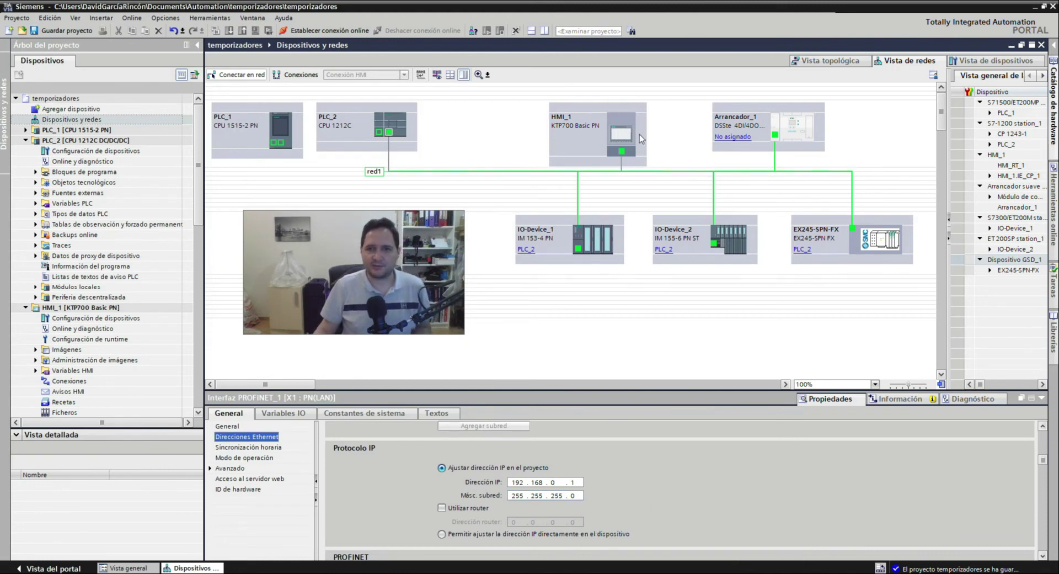
# Step: Set the IP address of HMI_1's PROFINET interface to 192.168.0.2
pyautogui.click(621, 149)
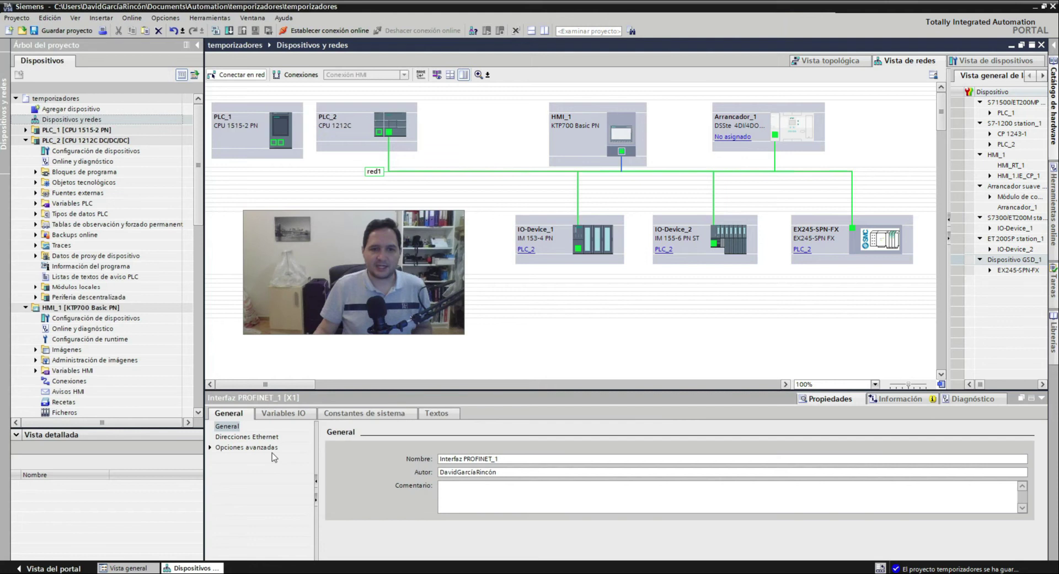
pyautogui.click(271, 436)
pyautogui.click(573, 539)
pyautogui.write('2 . 168 . 0 . 2')
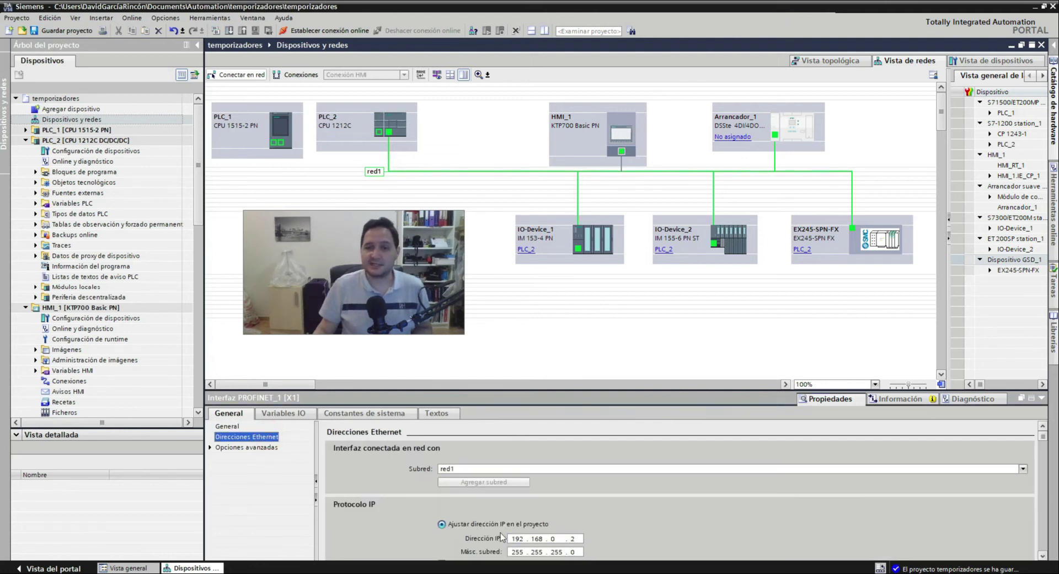
# Step: Check the IP addresses of the Arrancador_1, IO-Device_1, IO-Device_2 and EX245-SPN-FX interfaces
pyautogui.click(776, 135)
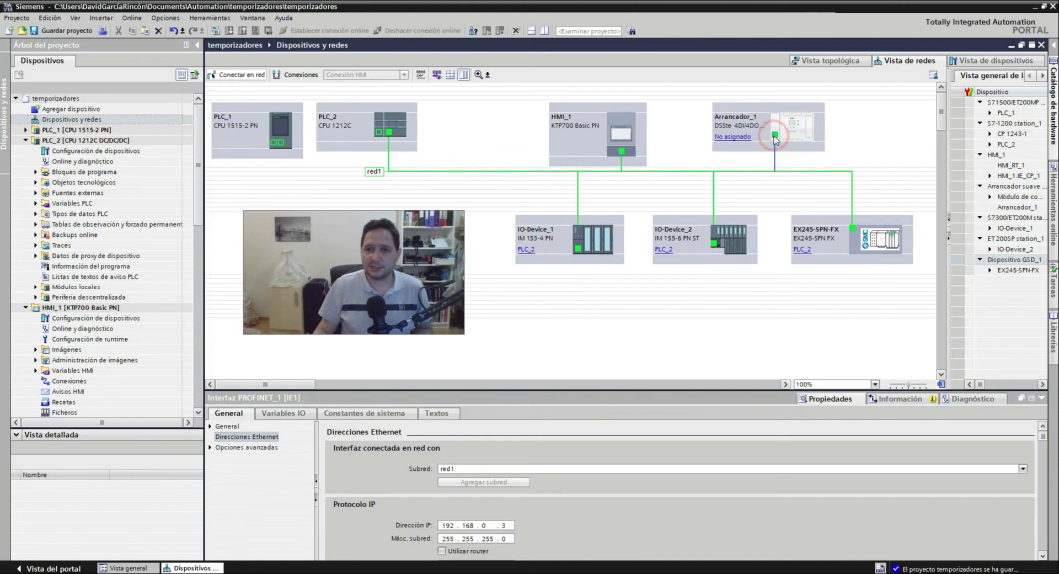
pyautogui.click(579, 249)
pyautogui.click(715, 244)
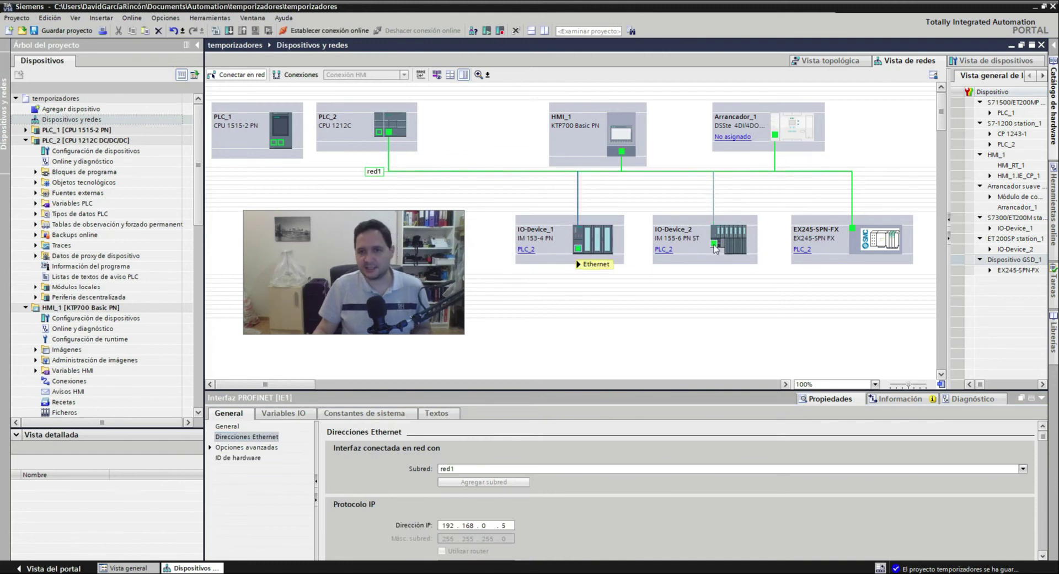
pyautogui.click(588, 254)
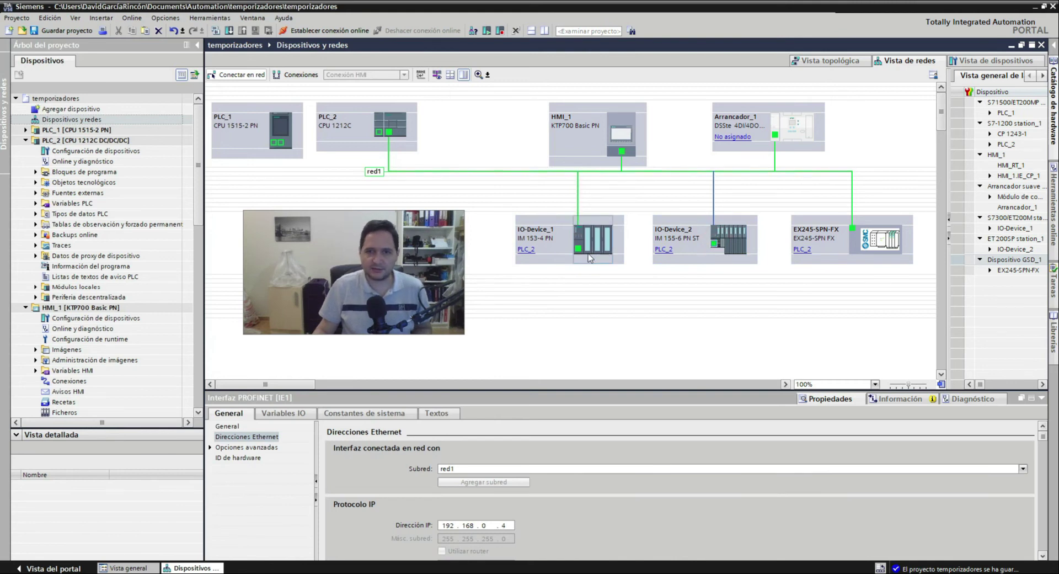
pyautogui.click(853, 228)
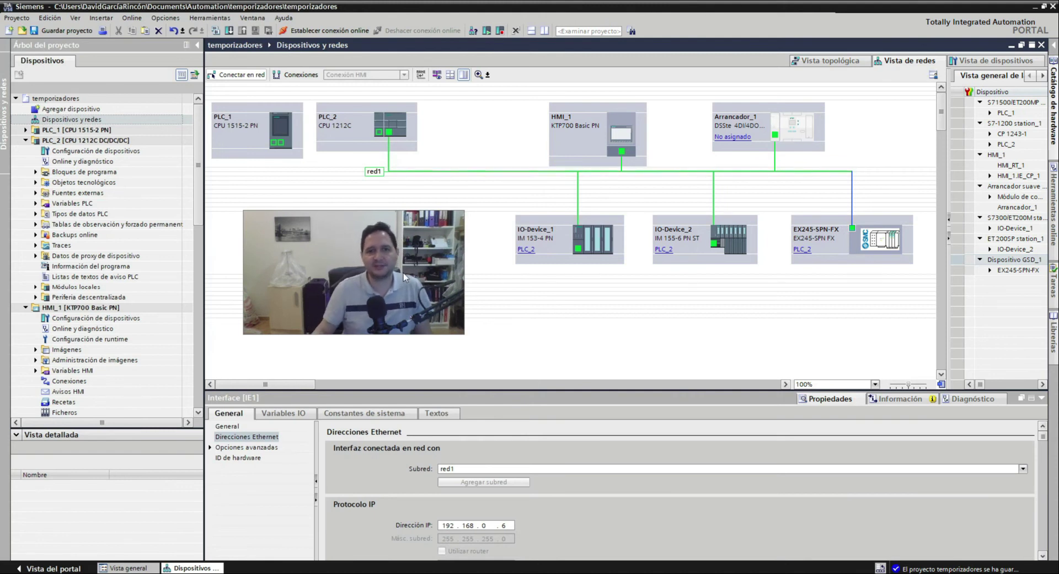
pyautogui.click(400, 243)
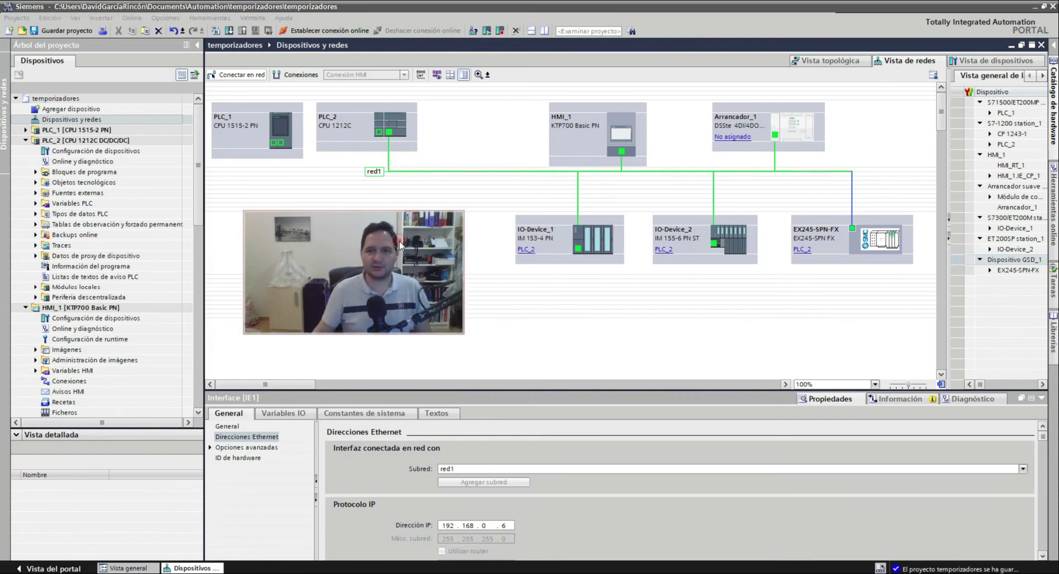
pyautogui.moveTo(400, 243); pyautogui.dragTo(935, 430)
# Step: Open IO-Device_2 in the device view and enlarge its module overview, widening the Dirección Q column
pyautogui.doubleClick(729, 238)
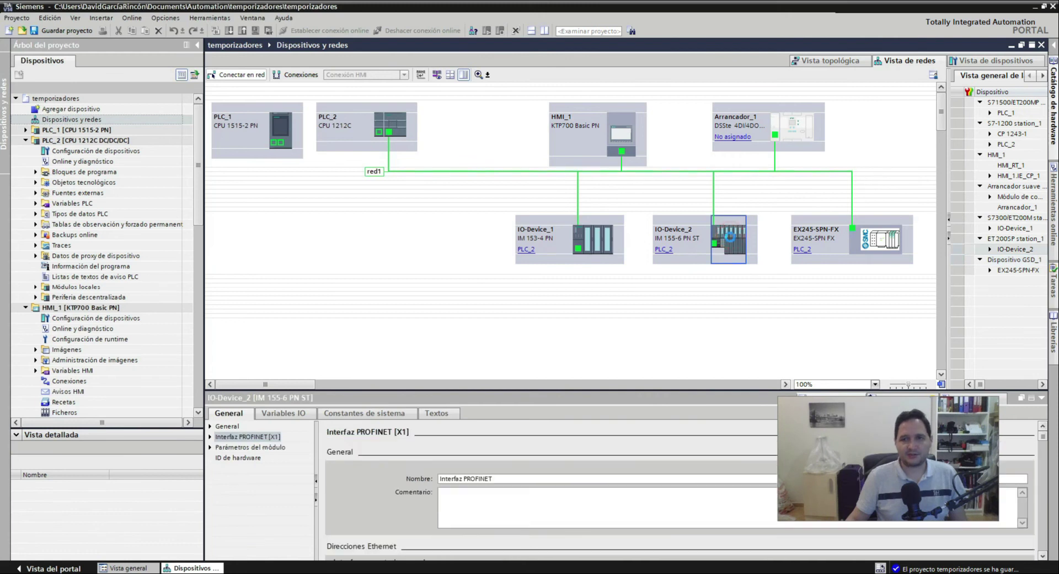
pyautogui.moveTo(694, 188); pyautogui.dragTo(574, 188)
pyautogui.click(379, 267)
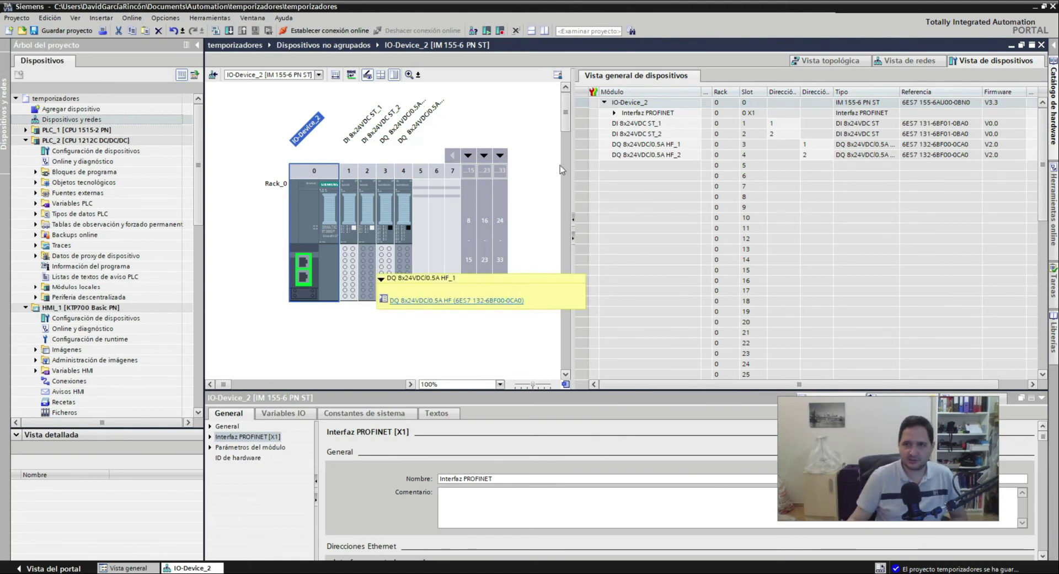
pyautogui.click(824, 101)
pyautogui.moveTo(801, 92); pyautogui.dragTo(911, 93)
pyautogui.click(837, 92)
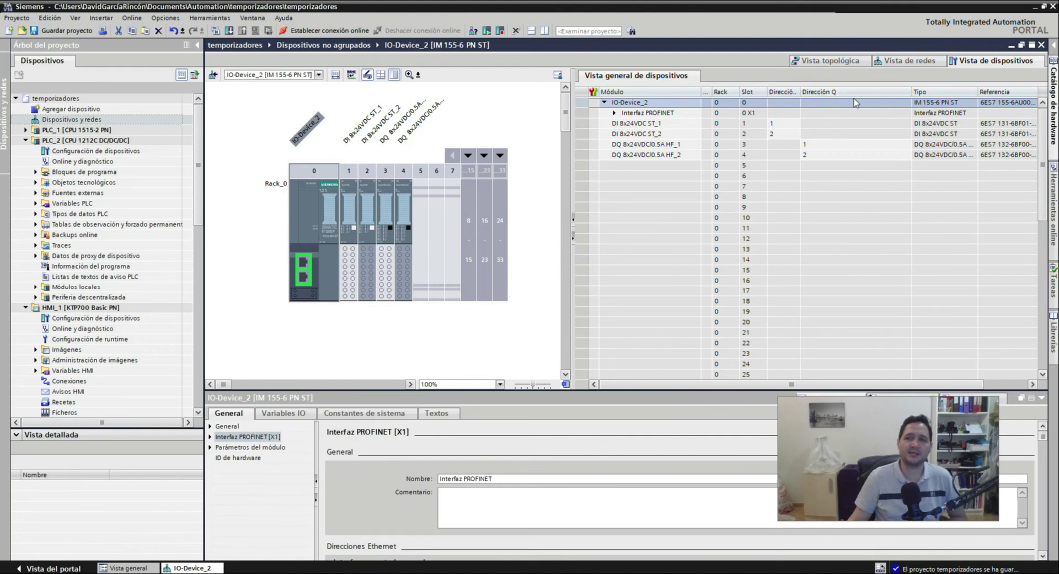
# Step: Set the input addresses of IO-Device_2's modules DI 8x24VDC ST_1 to 100 and DI 8x24VDC ST_2 to 200
pyautogui.click(795, 123)
pyautogui.click(788, 124)
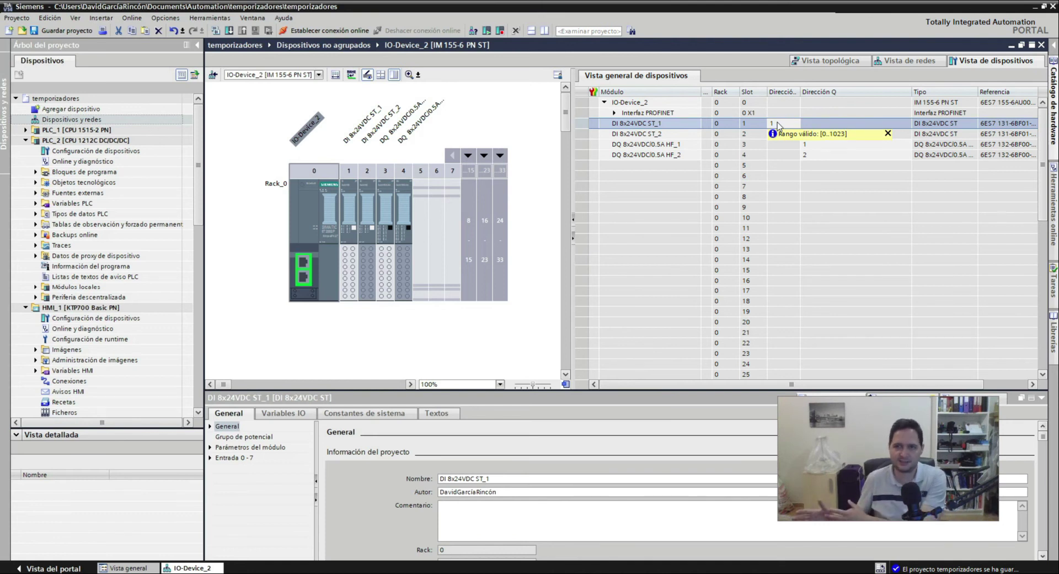
pyautogui.click(777, 123)
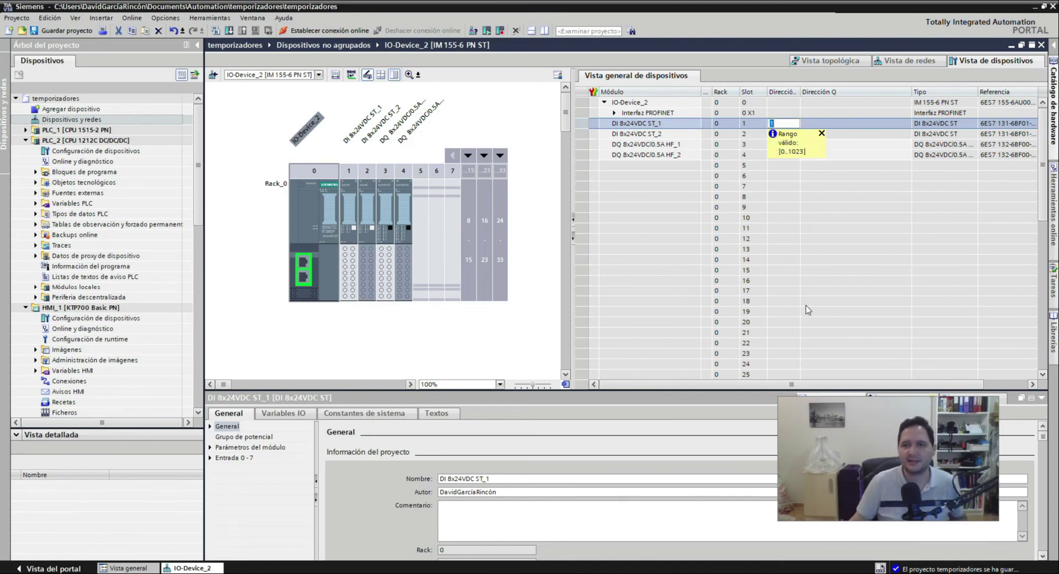
pyautogui.click(883, 228)
pyautogui.click(783, 113)
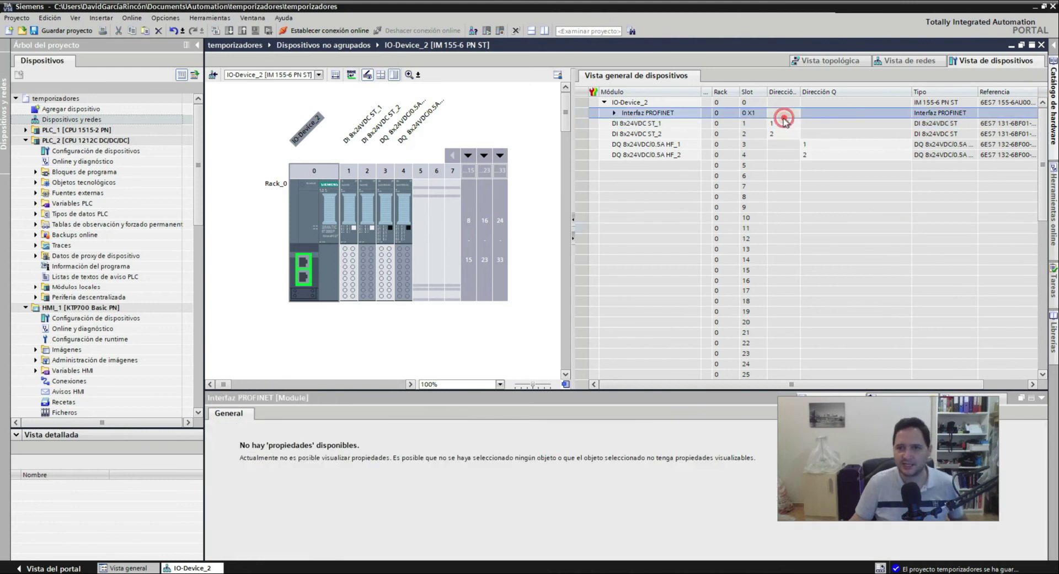
pyautogui.click(783, 123)
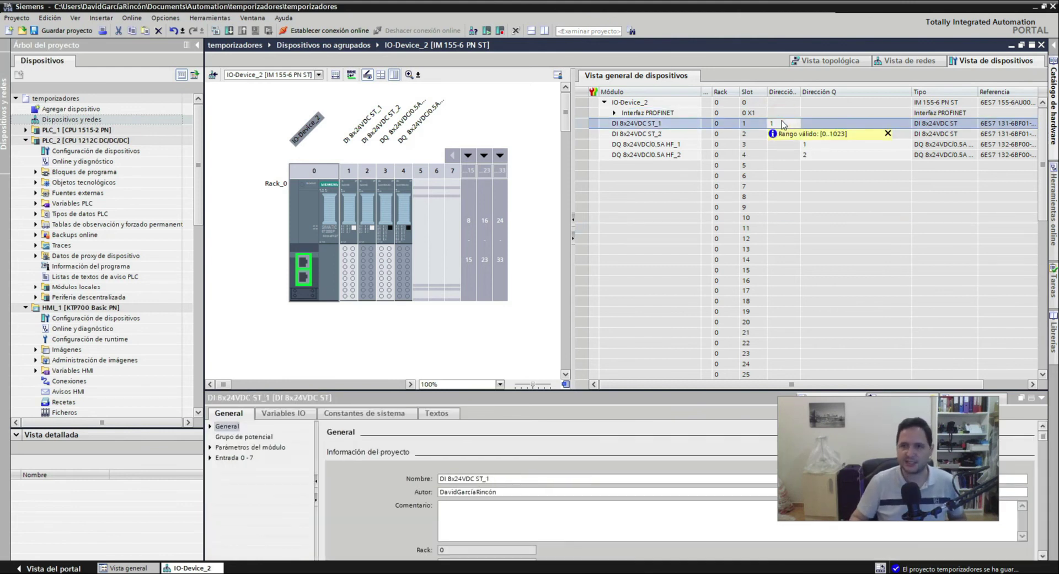
pyautogui.write('00')
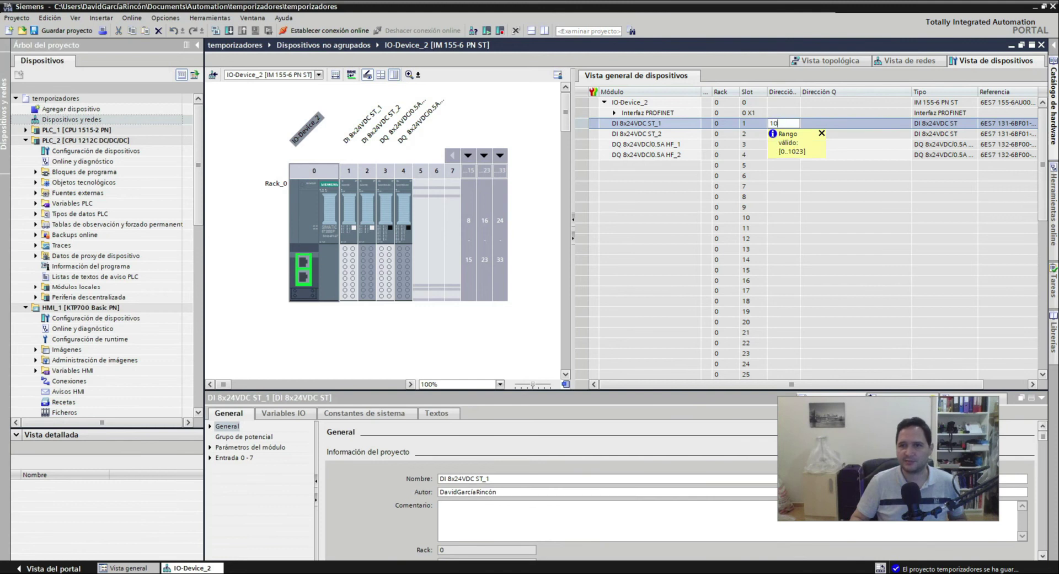
pyautogui.press('Return')
pyautogui.click(783, 133)
pyautogui.write('00')
pyautogui.press('Return')
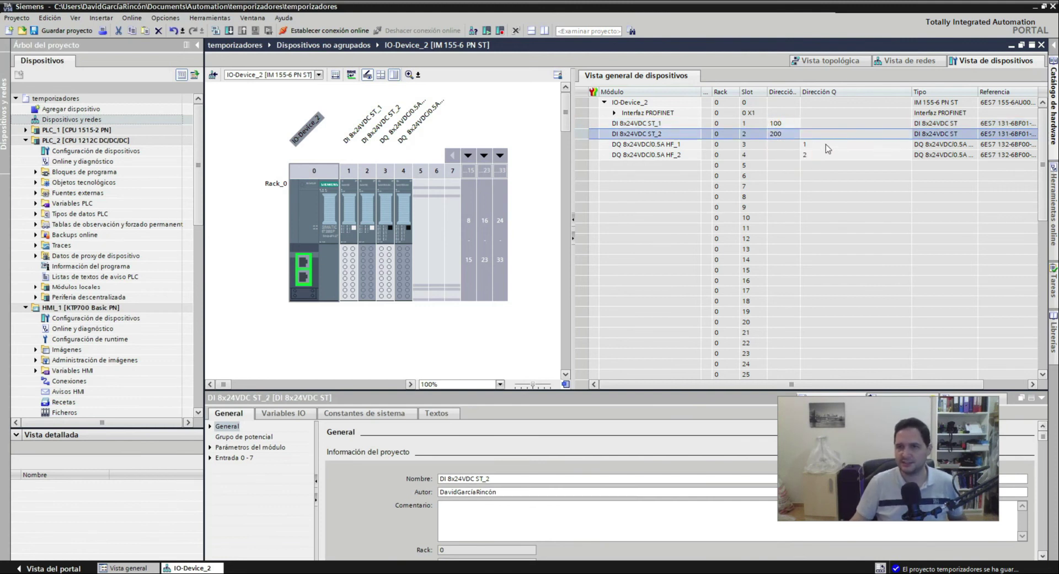
# Step: Set the output addresses of modules DQ 8x24VDC/0.5A HF_1 to 100 and DQ 8x24VDC/0.5A HF_2 to 200
pyautogui.click(826, 144)
pyautogui.write('00')
pyautogui.press('Return')
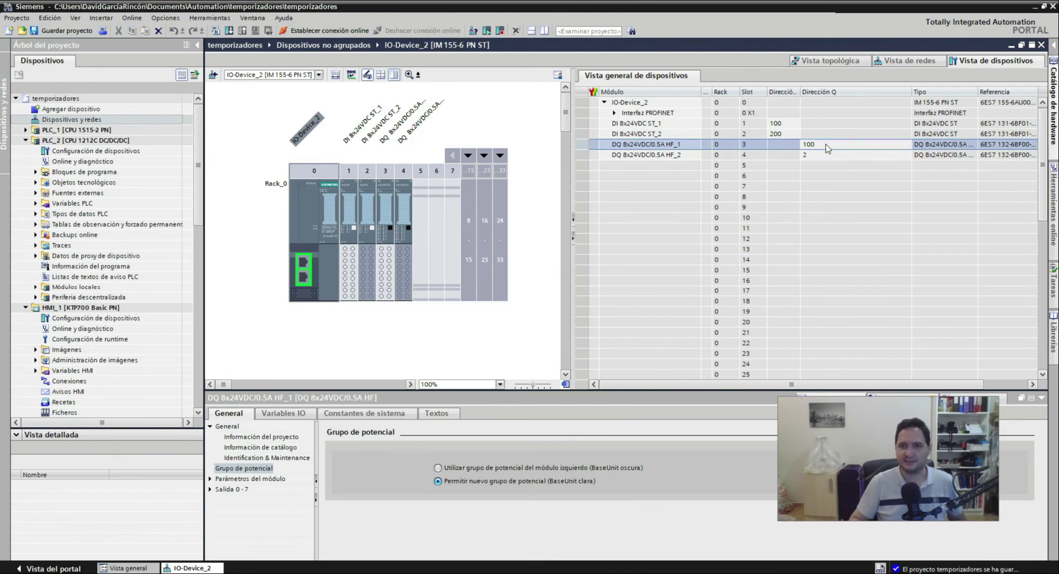
pyautogui.click(820, 157)
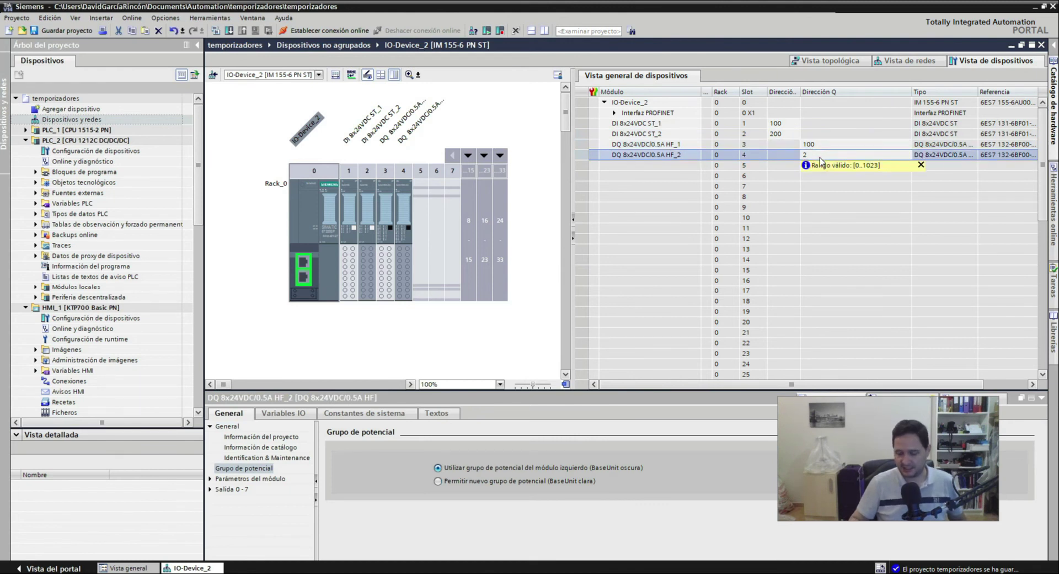
pyautogui.write('00')
pyautogui.press('Return')
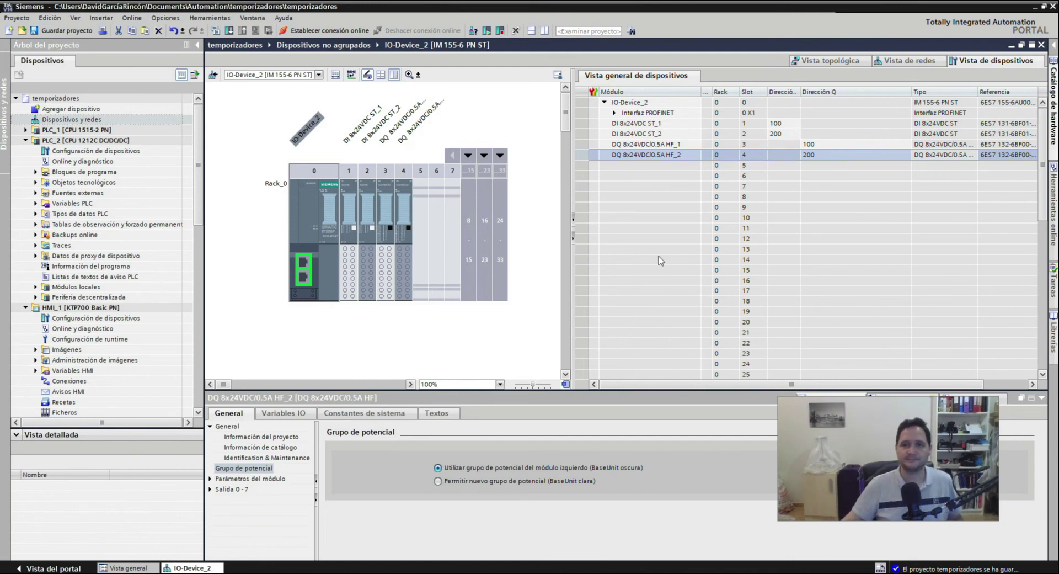
# Step: Review the project information, catalogue information, Identification & Maintenance and potential group properties of DQ 8x24VDC/0.5A HF_2
pyautogui.click(268, 438)
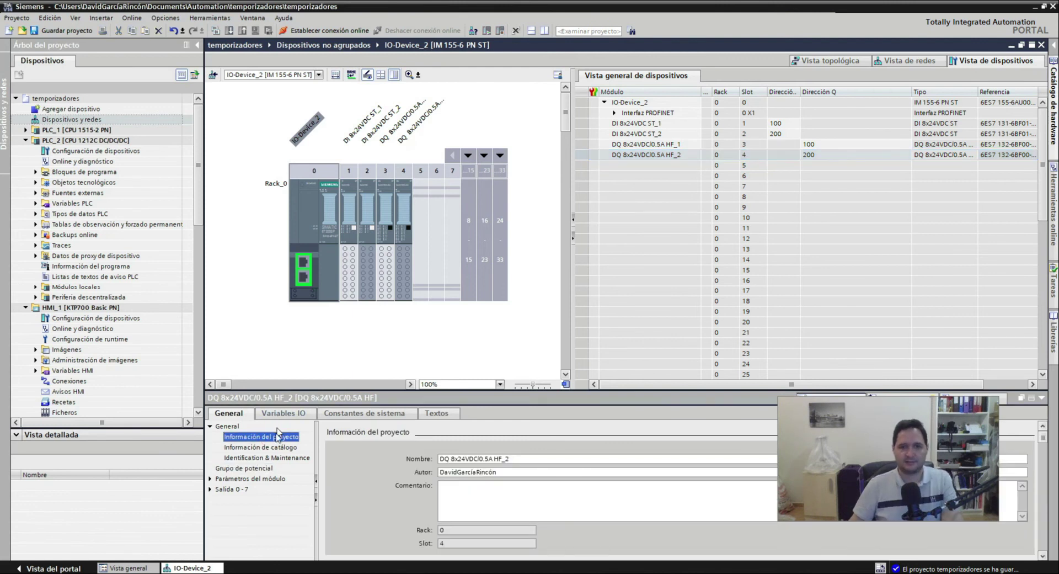
pyautogui.click(233, 489)
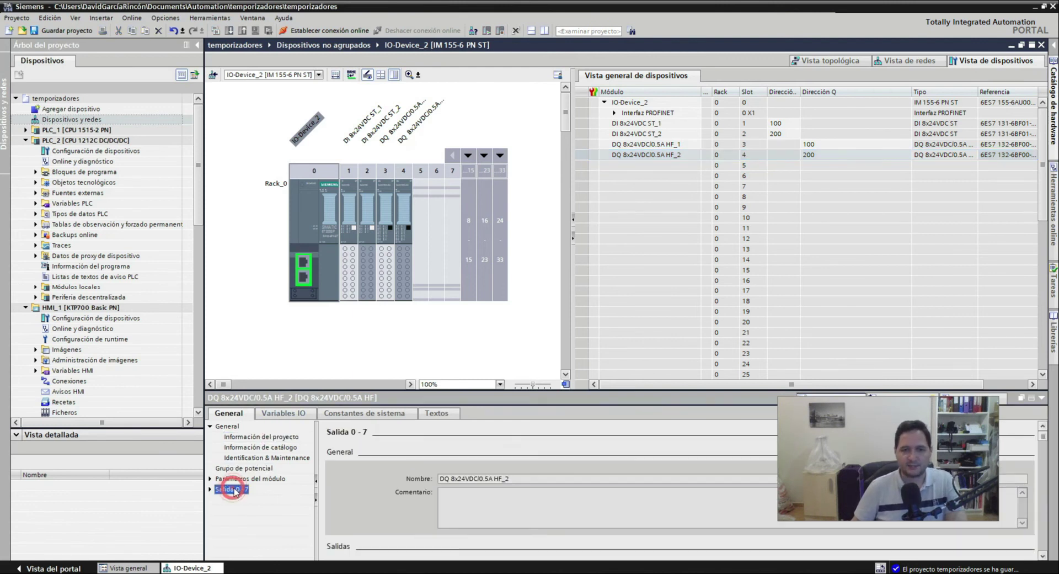
pyautogui.click(255, 478)
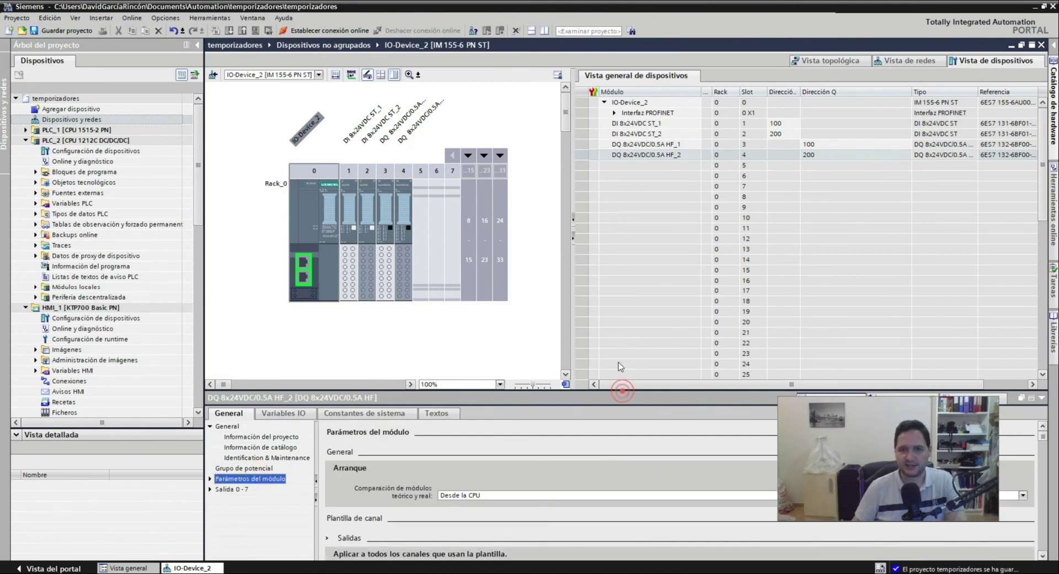
pyautogui.moveTo(623, 390); pyautogui.dragTo(623, 299)
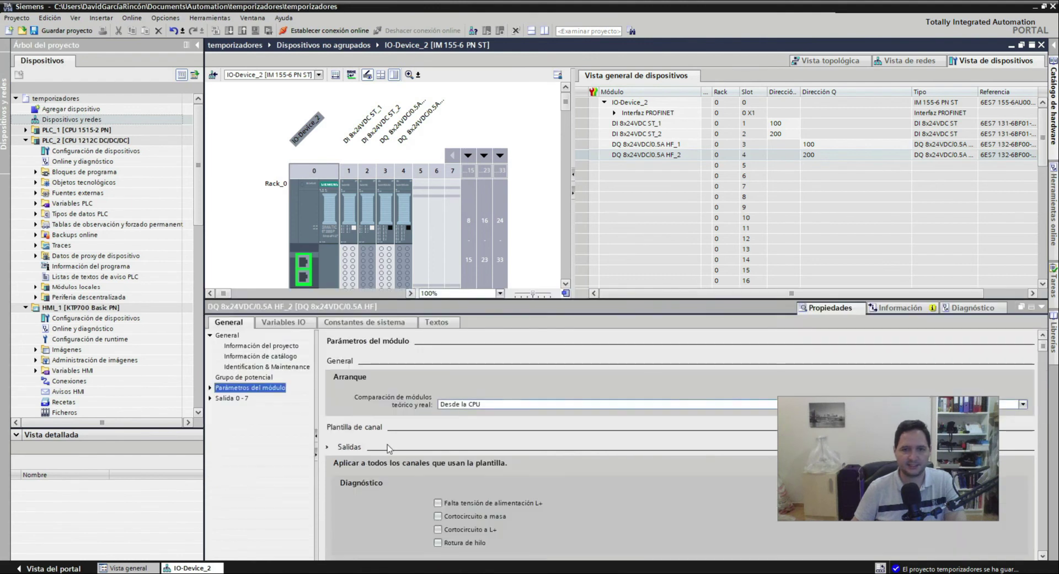
pyautogui.click(270, 346)
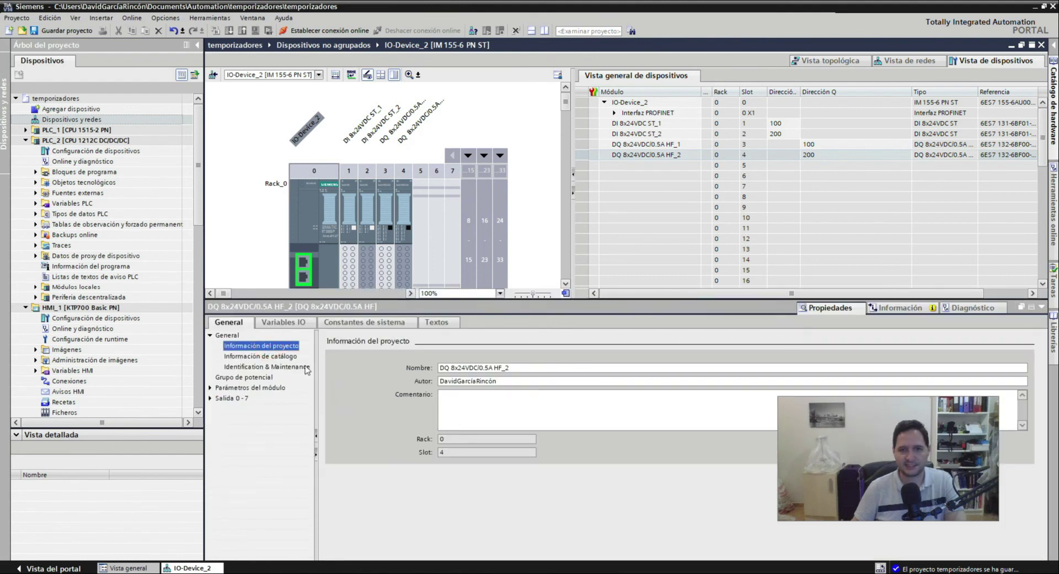
pyautogui.click(253, 357)
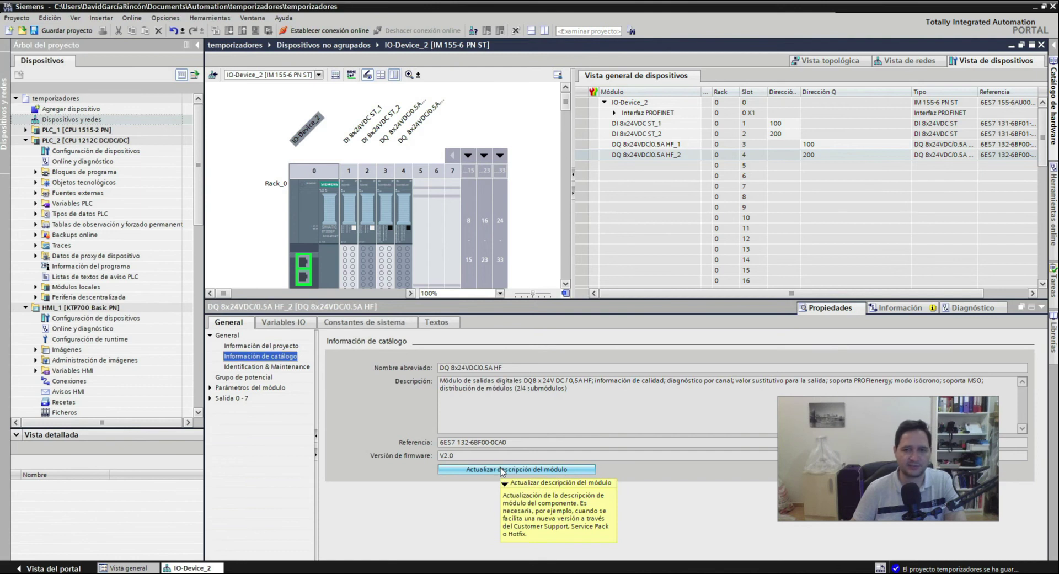
pyautogui.click(283, 367)
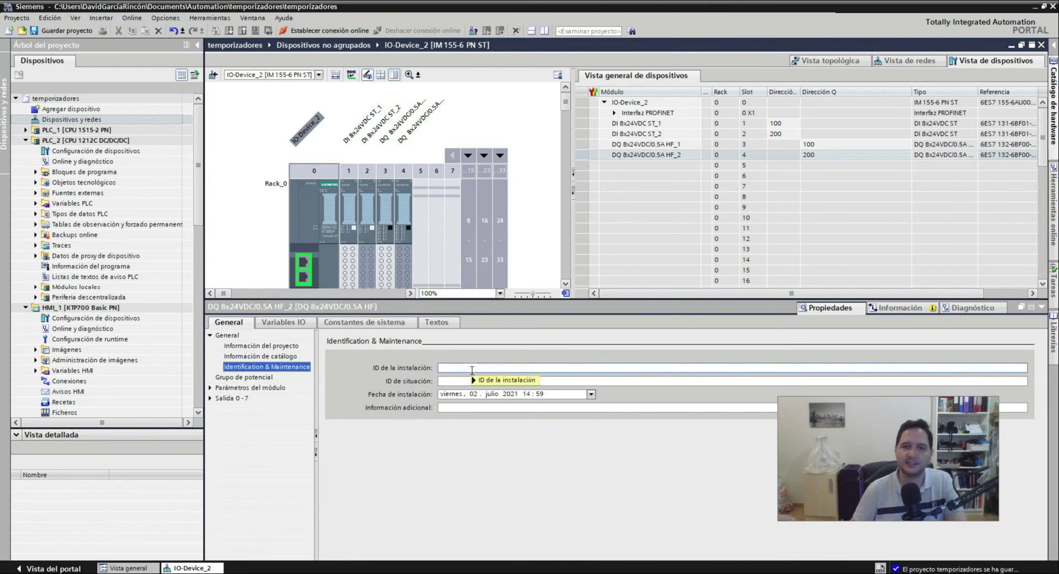
pyautogui.click(252, 378)
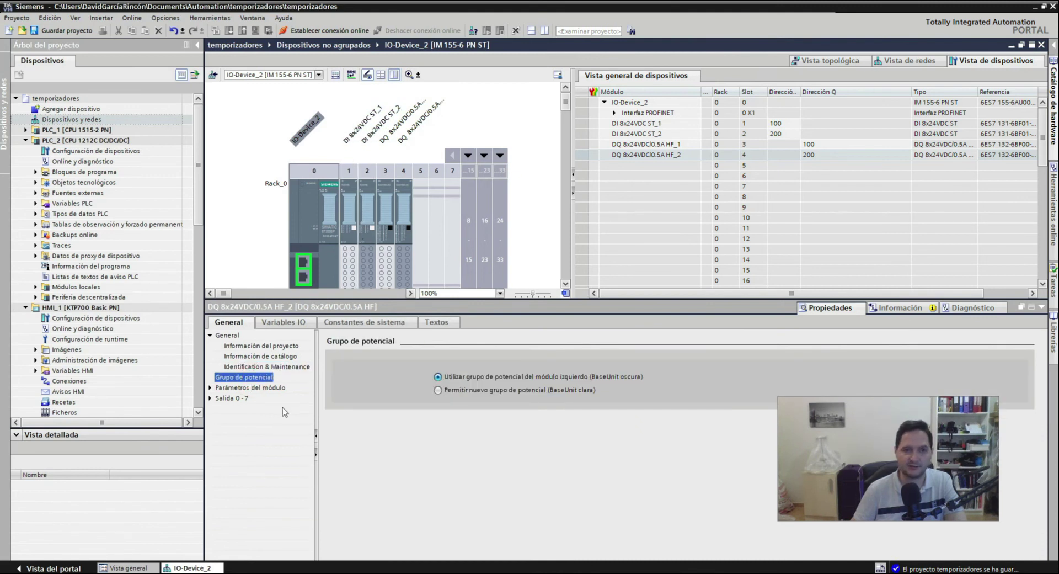
# Step: Examine the module parameters of DQ 8x24VDC/0.5A HF_2, from startup and channel diagnostics to the DQ configuration and Shared Device settings
pyautogui.click(270, 389)
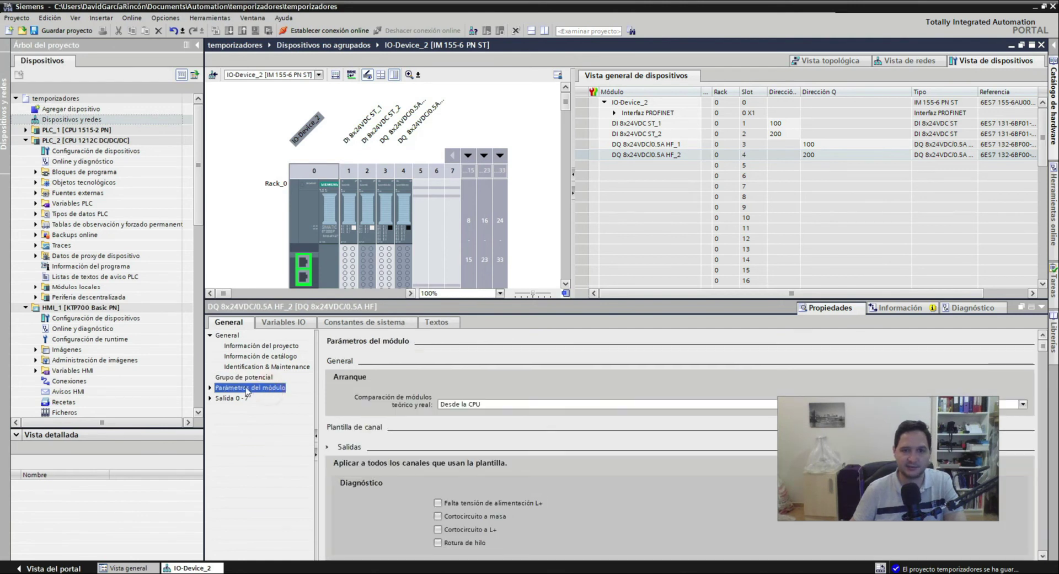
pyautogui.click(359, 402)
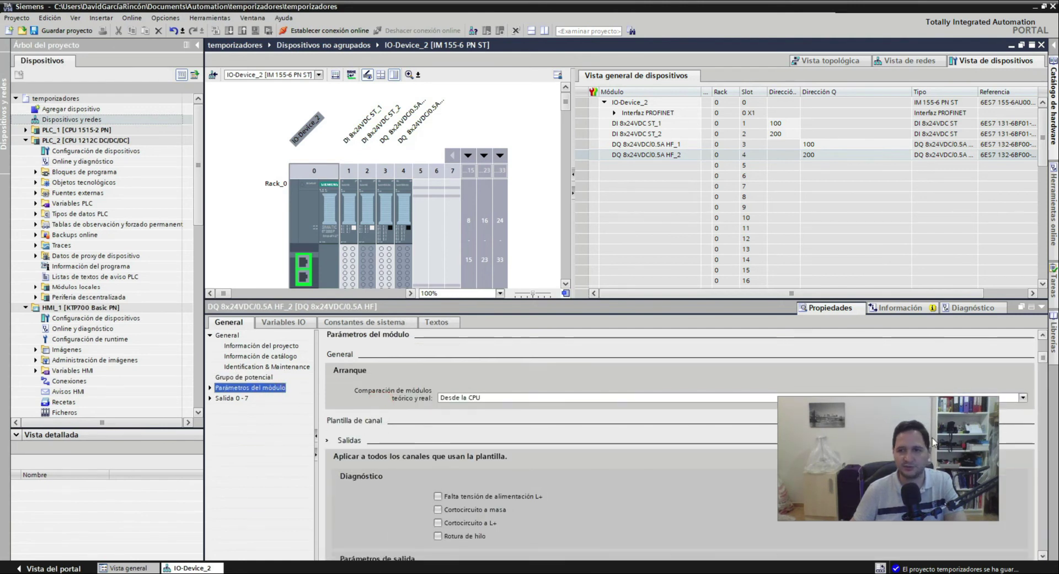
pyautogui.click(1049, 366)
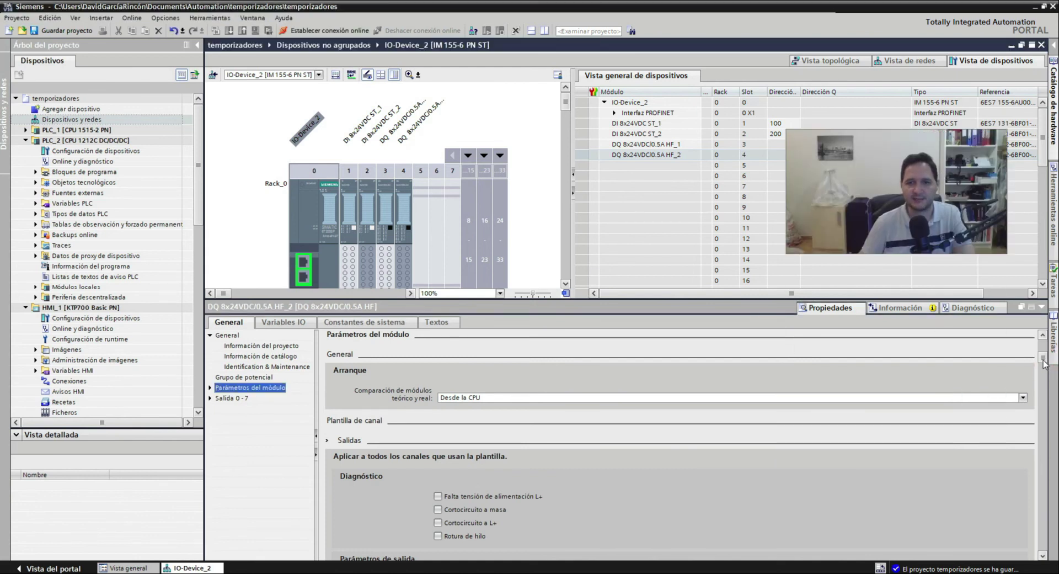
pyautogui.scroll(-3, 650, 512)
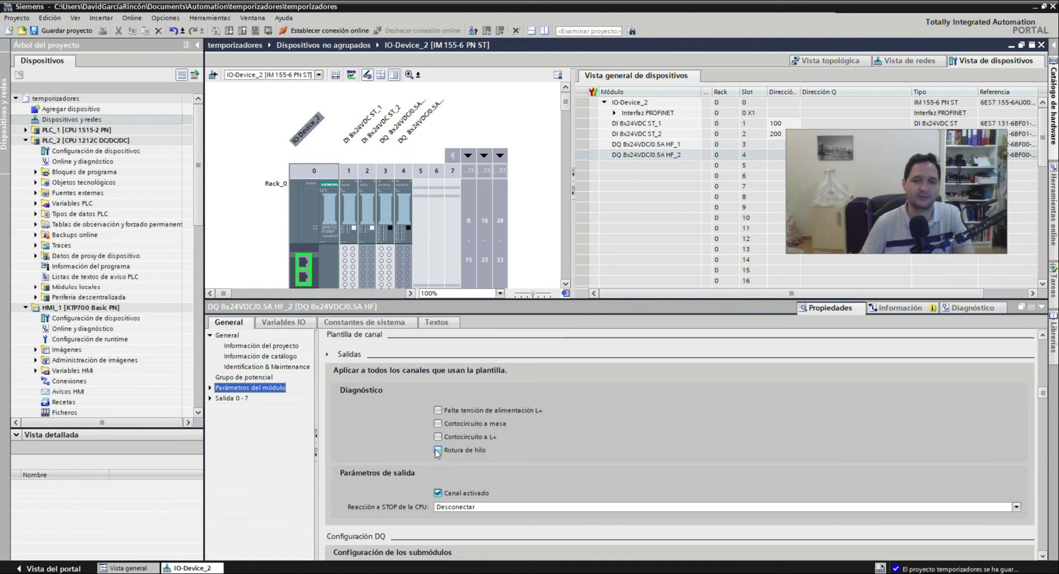
pyautogui.scroll(-1, 436, 449)
pyautogui.scroll(-1, 446, 435)
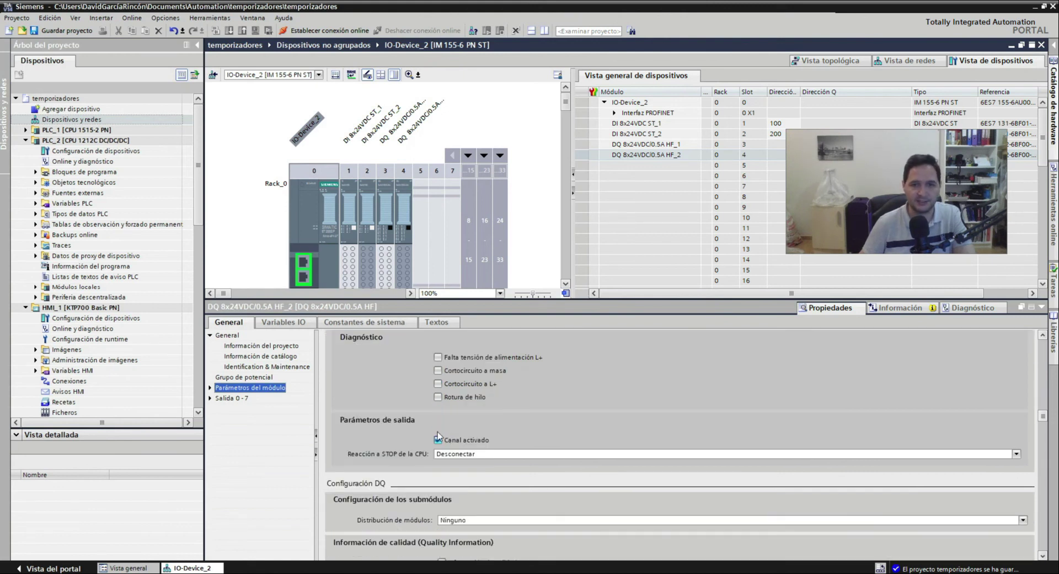
pyautogui.scroll(-2, 378, 443)
pyautogui.scroll(1, 419, 400)
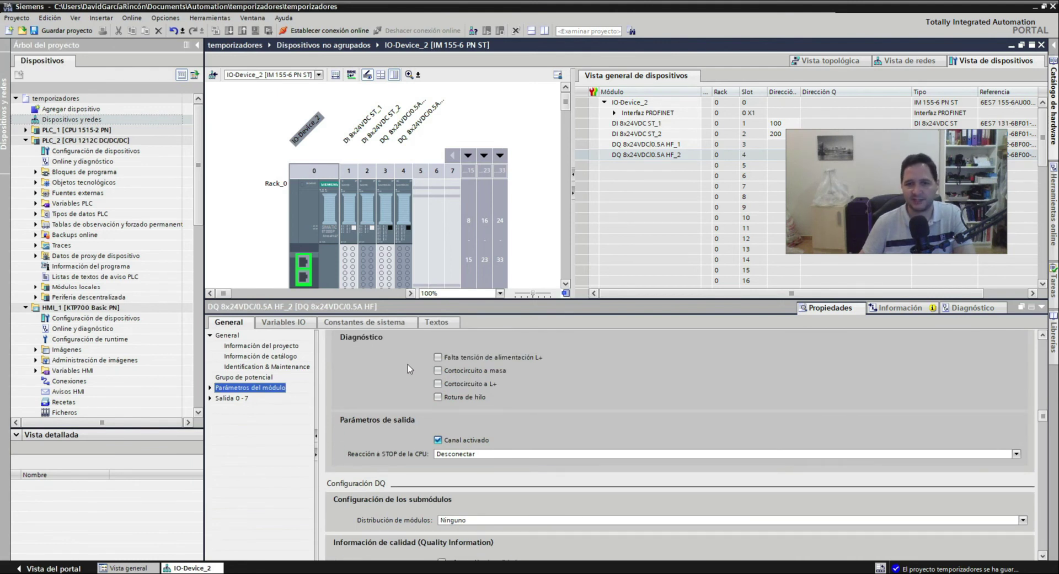
pyautogui.scroll(-3, 408, 364)
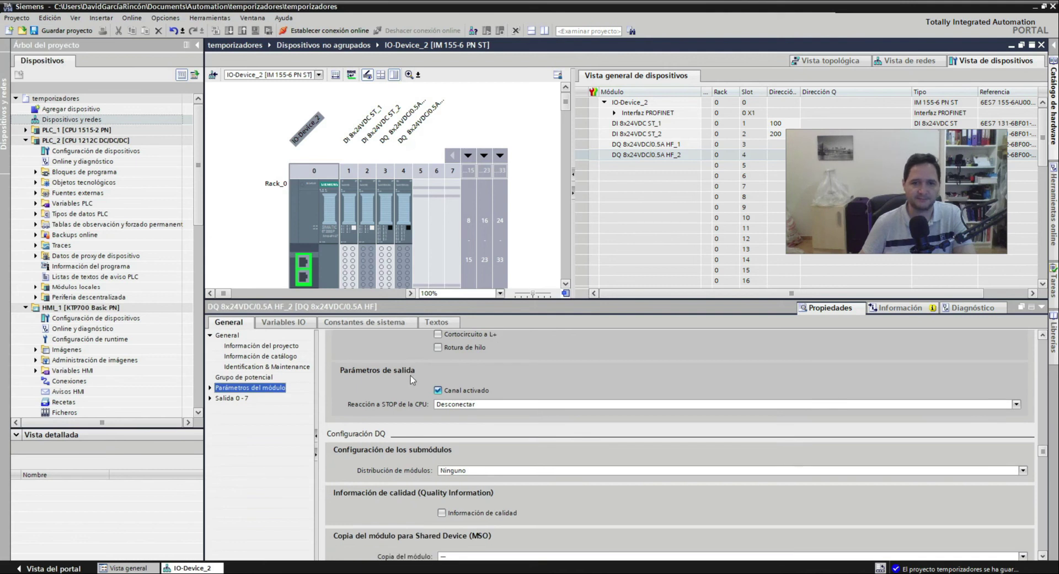
pyautogui.scroll(-3, 386, 408)
# Step: Check the Salida 0 - 7 properties of DQ 8x24VDC/0.5A HF_2, covering the individual channels, I/O addresses and hardware ID
pyautogui.click(228, 398)
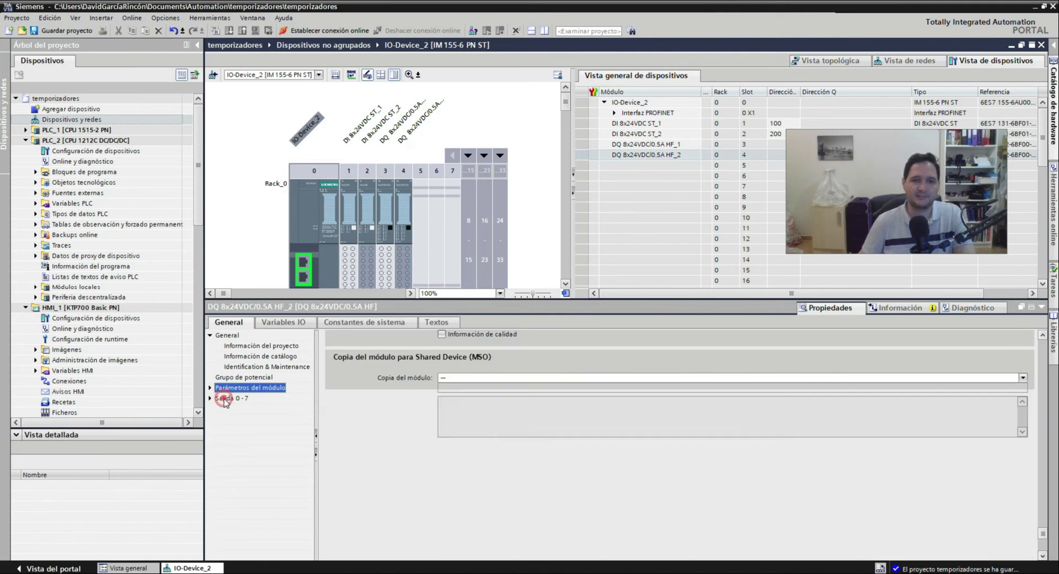
pyautogui.click(210, 398)
pyautogui.click(236, 409)
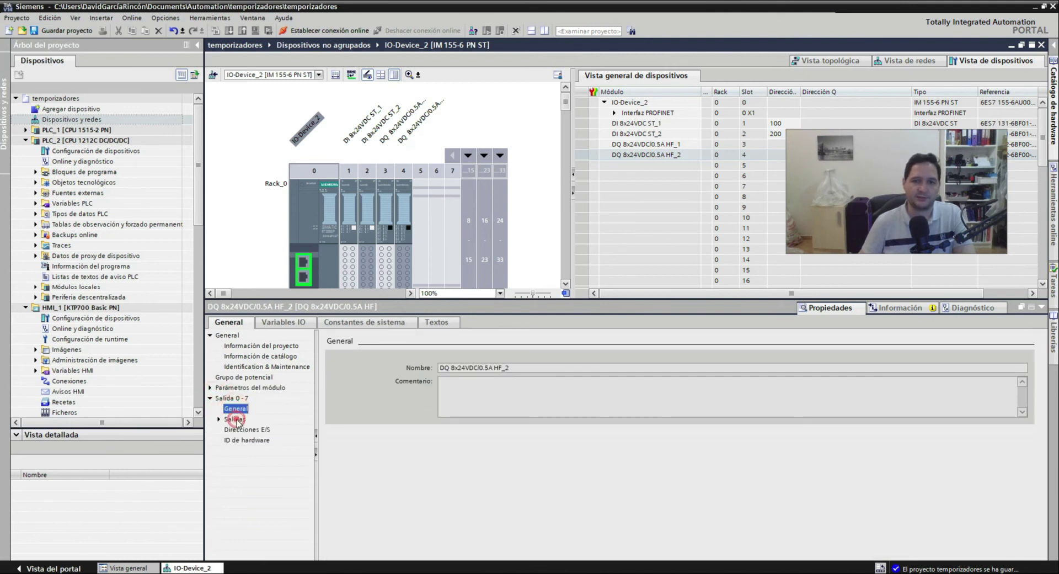
pyautogui.click(228, 419)
pyautogui.click(220, 420)
pyautogui.click(244, 440)
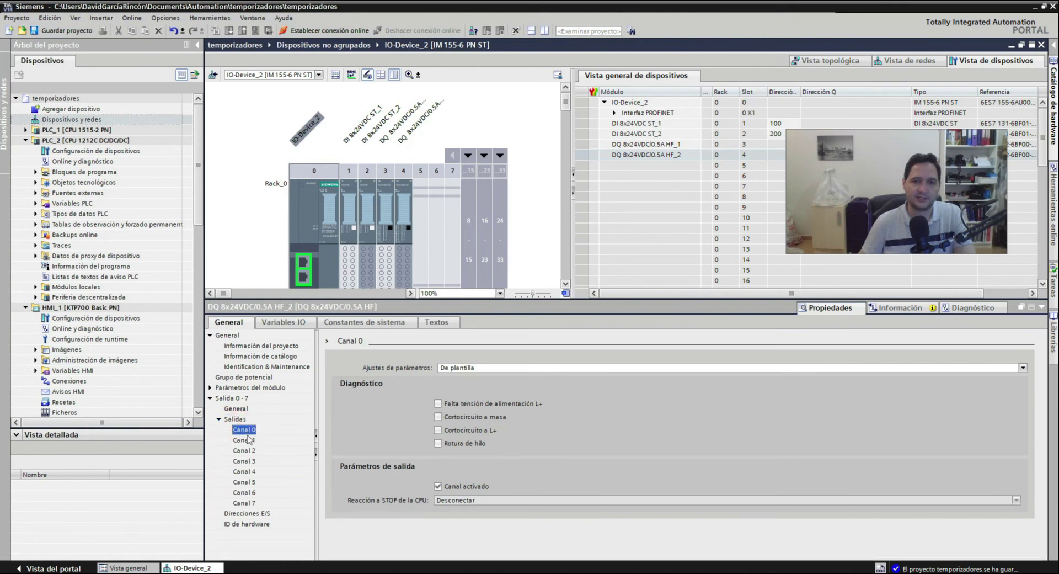
pyautogui.click(248, 451)
pyautogui.click(248, 461)
pyautogui.click(248, 471)
pyautogui.click(245, 482)
pyautogui.click(245, 492)
pyautogui.click(245, 503)
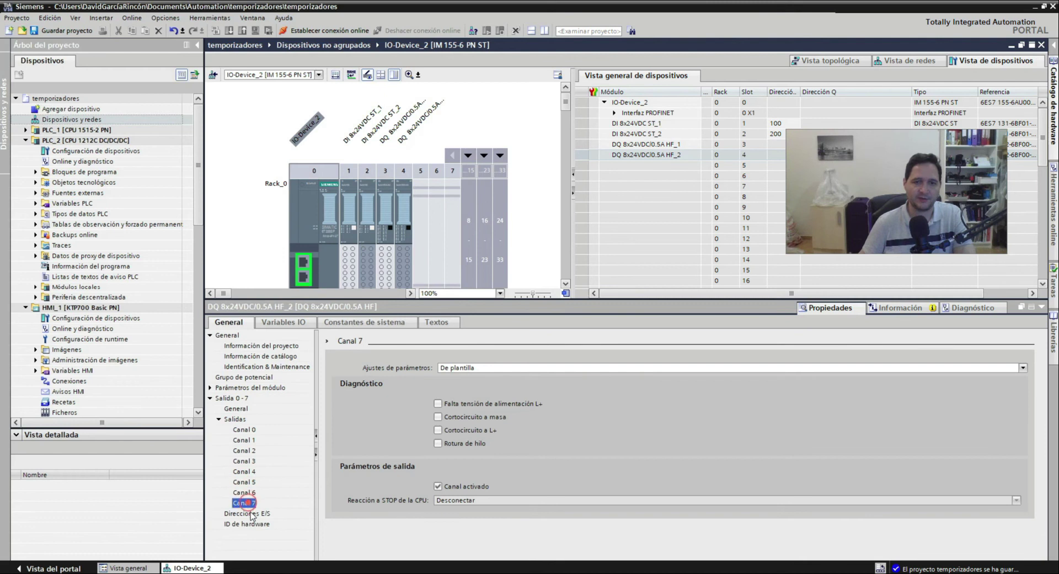
pyautogui.click(251, 514)
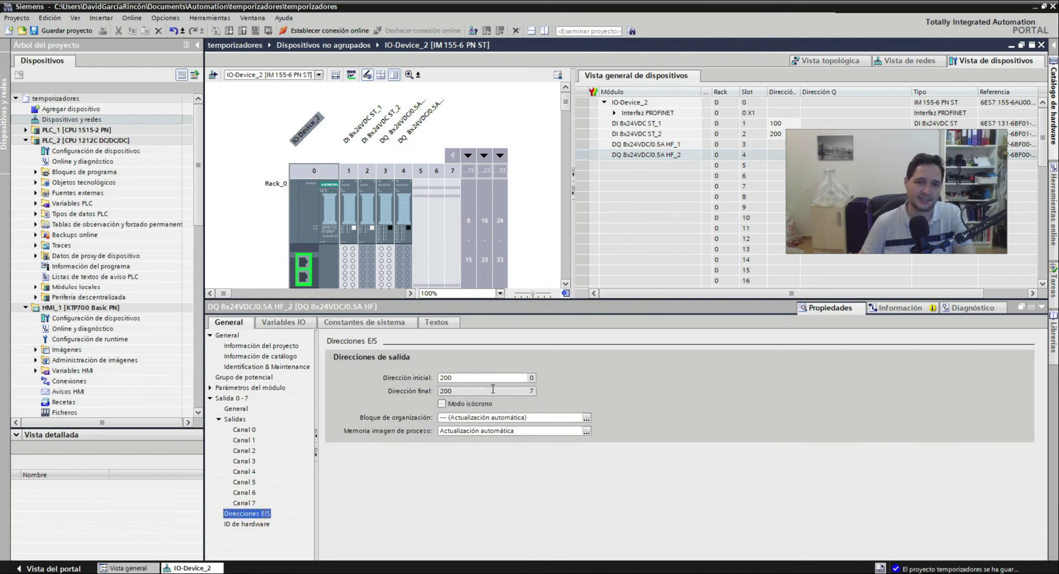
pyautogui.click(255, 524)
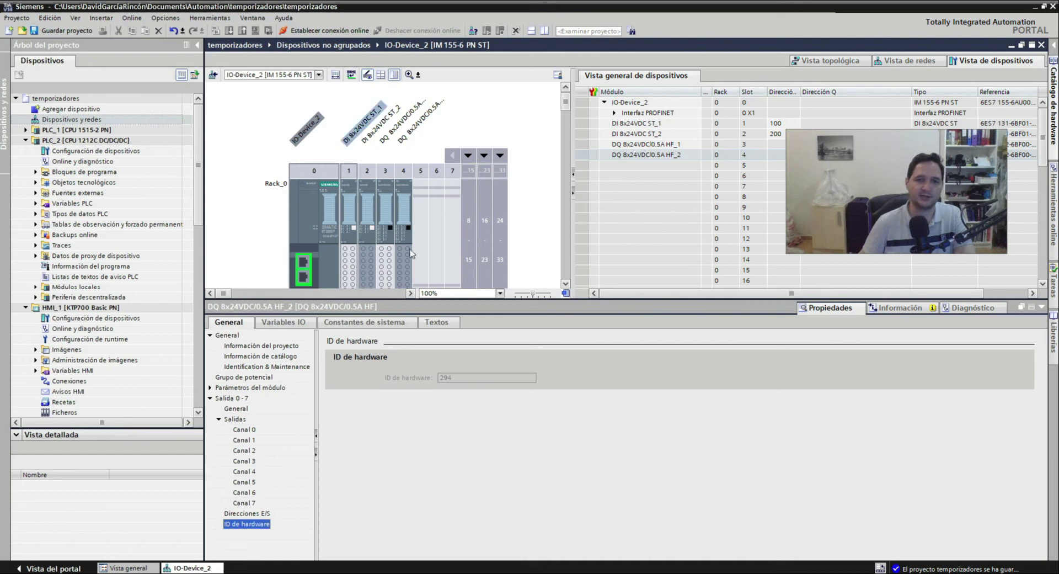
# Step: Open the Arrancador_1 soft starter from the network view in the device view and expand its PROFINET interface ports
pyautogui.click(890, 59)
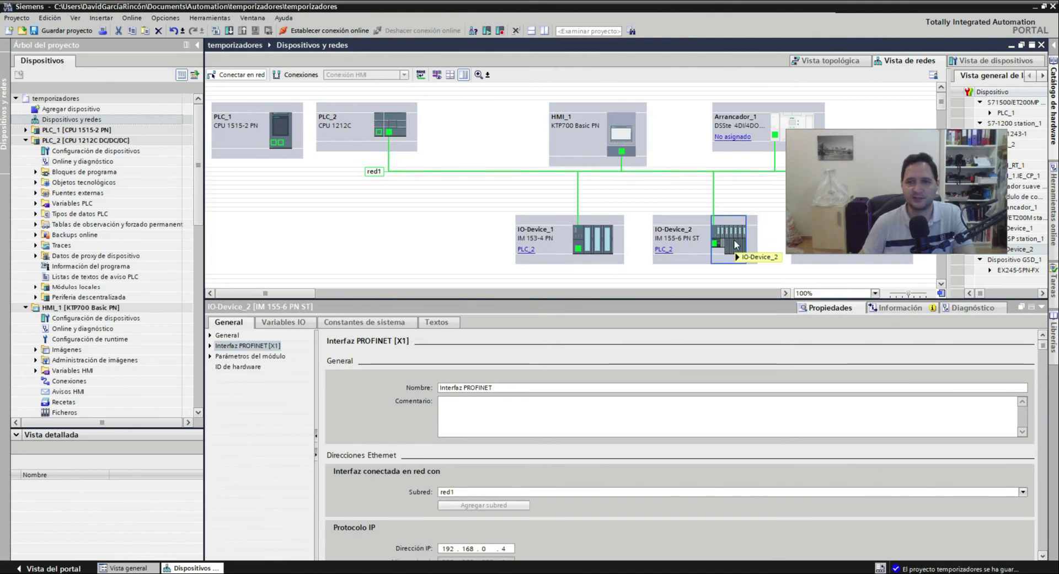
pyautogui.click(817, 221)
pyautogui.moveTo(849, 385); pyautogui.dragTo(849, 385)
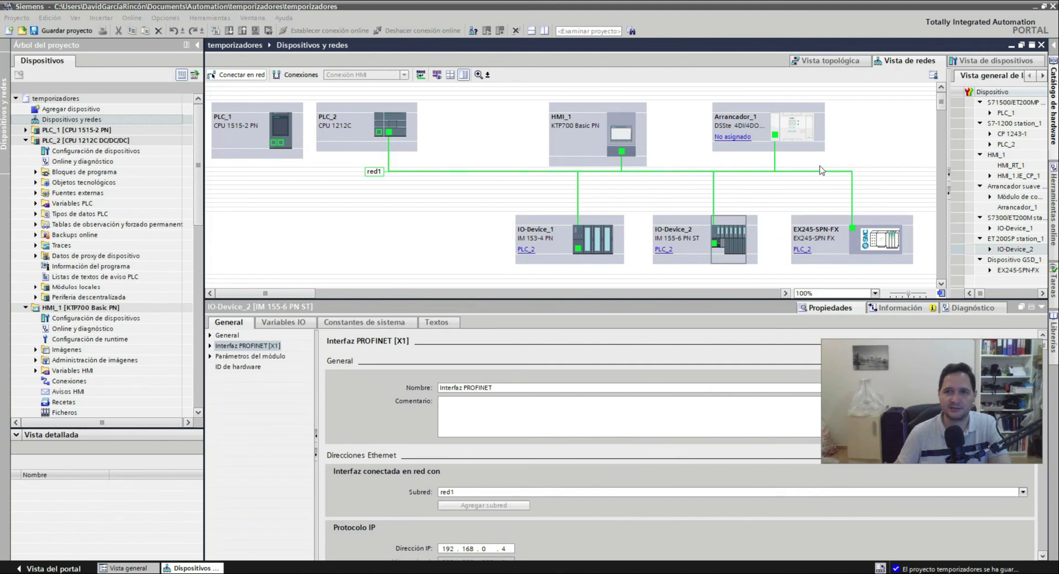
pyautogui.doubleClick(774, 134)
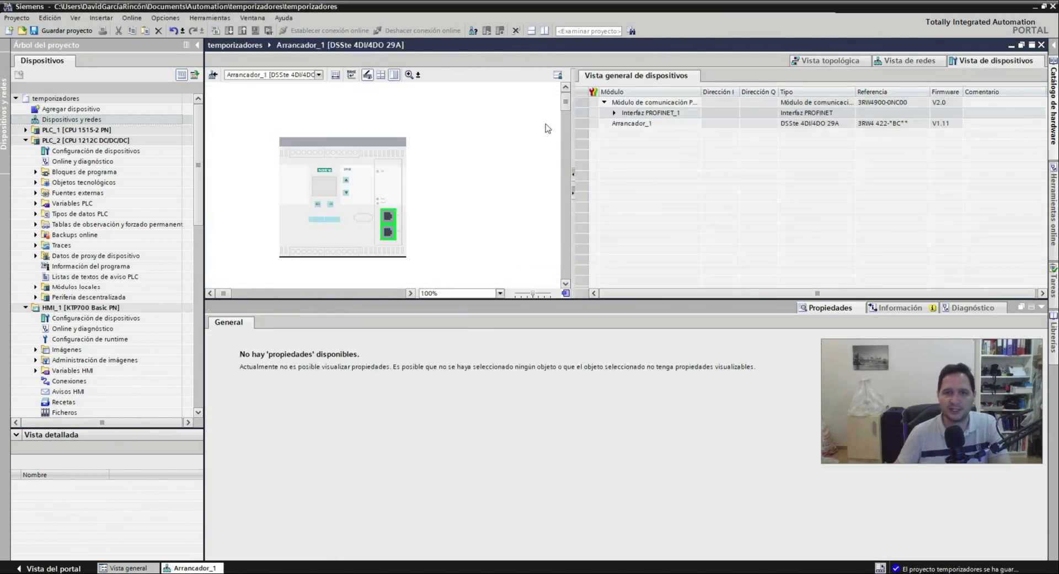
pyautogui.click(628, 123)
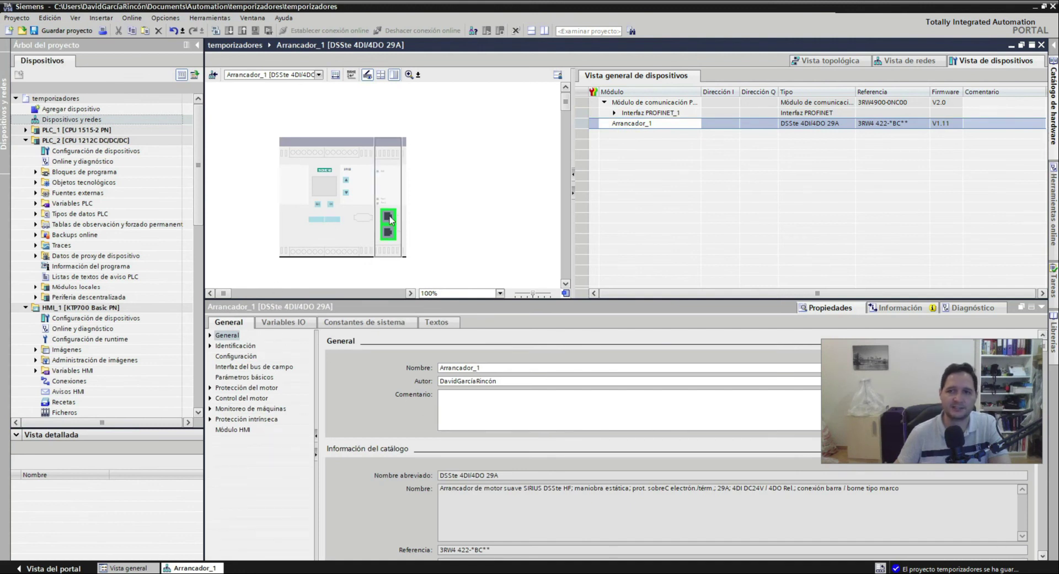
pyautogui.click(614, 114)
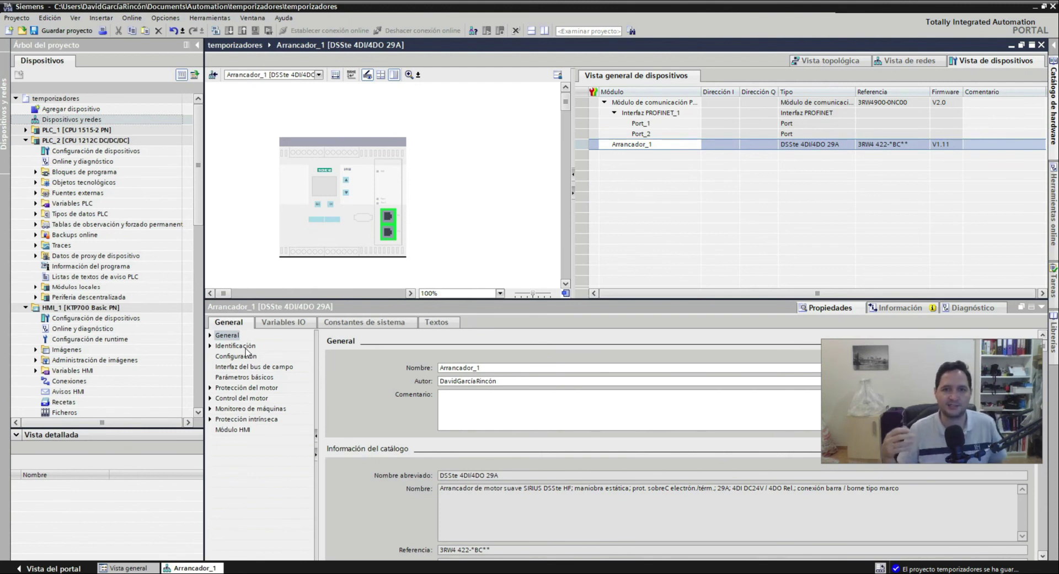
# Step: Review the basic parameters and the general and catalogue information of the Arrancador_1 soft starter
pyautogui.click(279, 367)
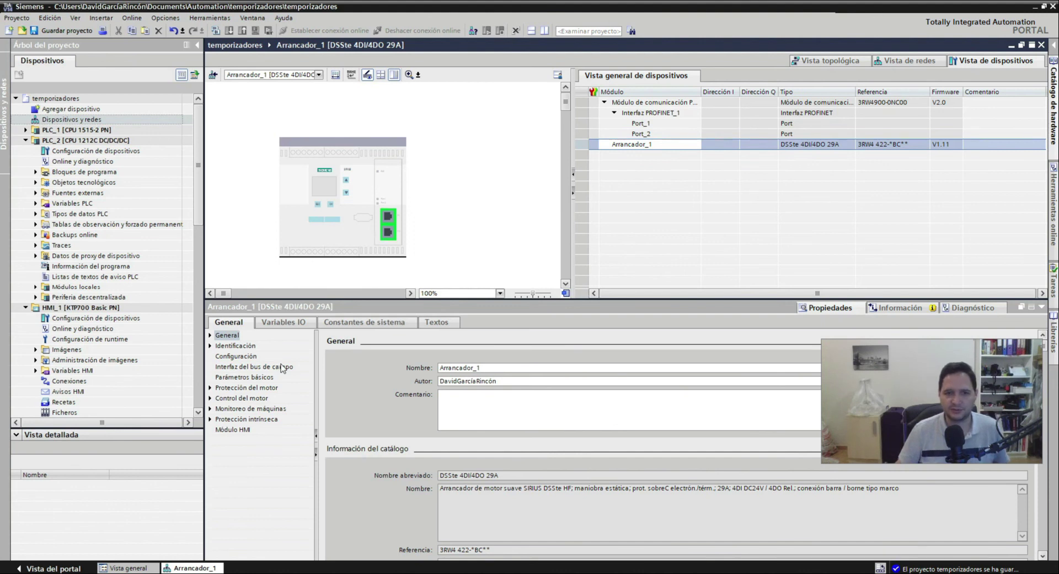
pyautogui.click(257, 378)
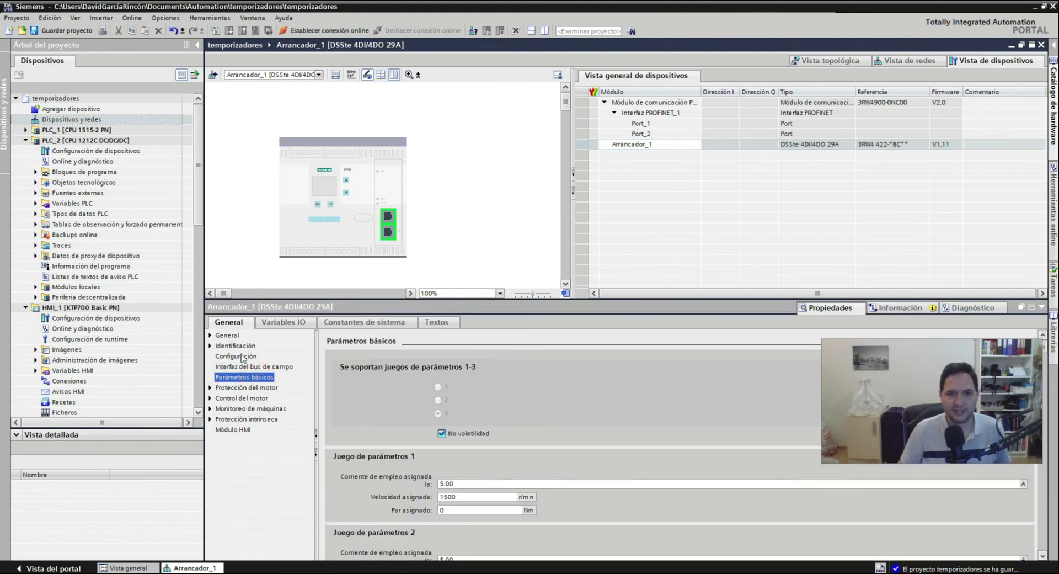
pyautogui.click(226, 346)
pyautogui.click(226, 336)
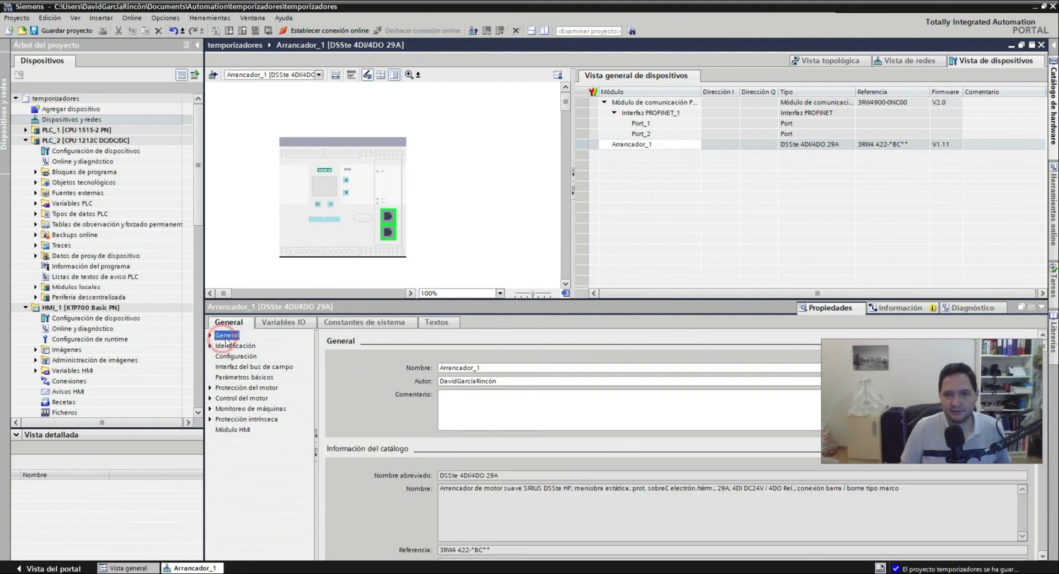
pyautogui.click(489, 429)
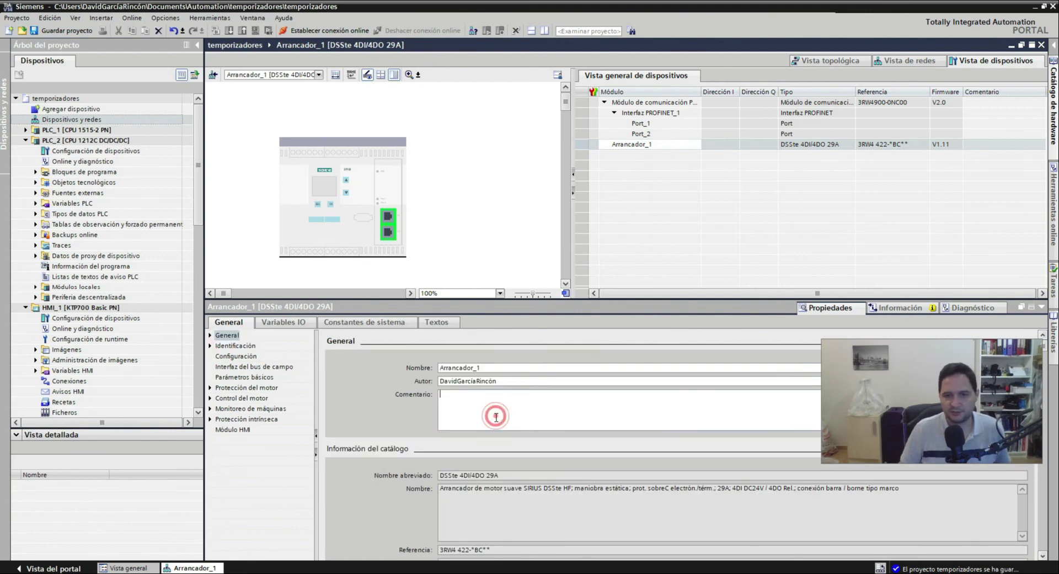
# Step: Examine Arrancador_1's motor protection, motor control, machine monitoring, intrinsic protection, HMI module and fieldbus interface settings, plus its IO variables
pyautogui.click(263, 388)
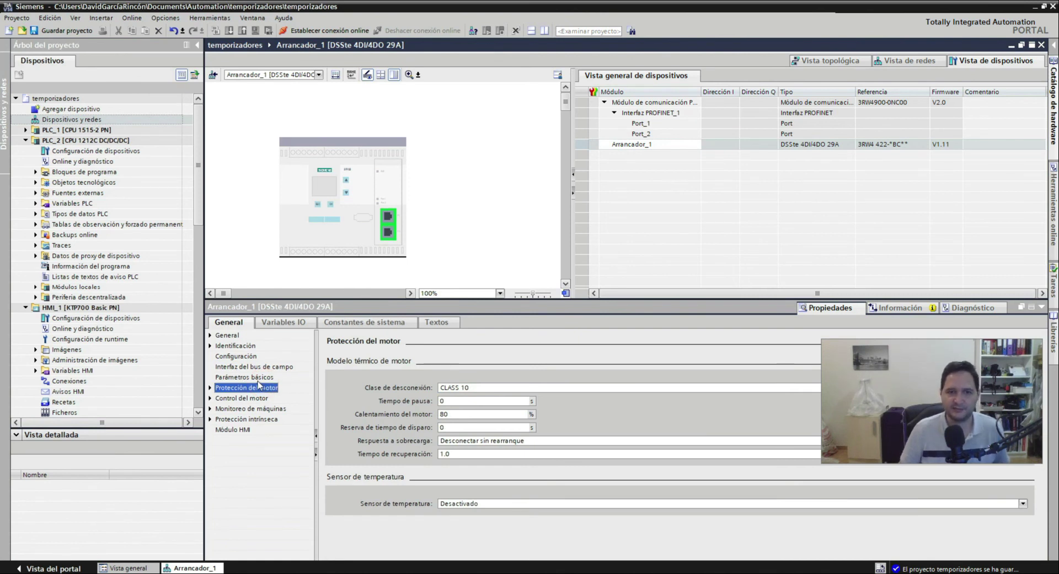
pyautogui.click(246, 398)
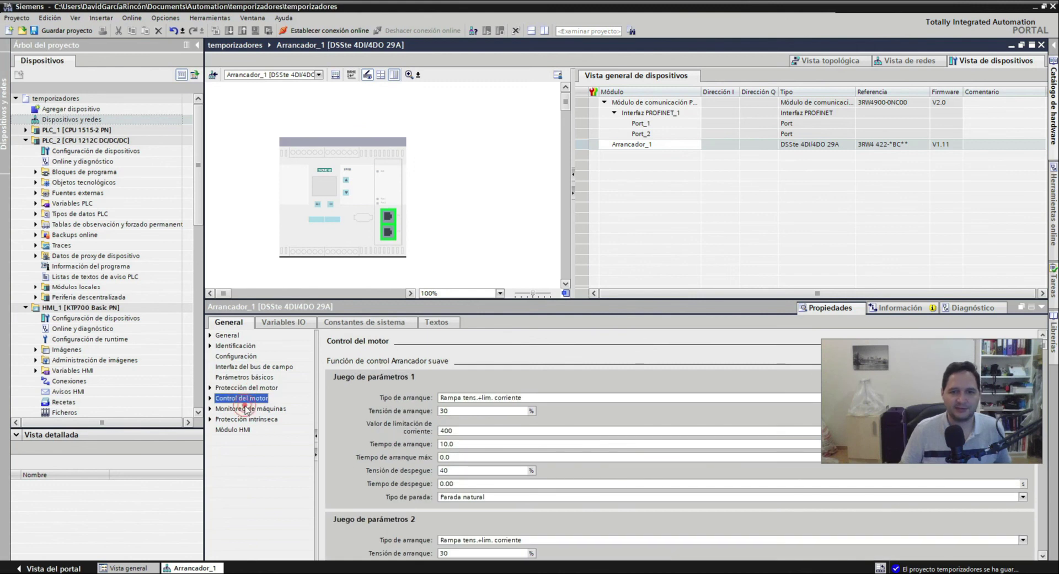
pyautogui.click(248, 409)
pyautogui.click(248, 419)
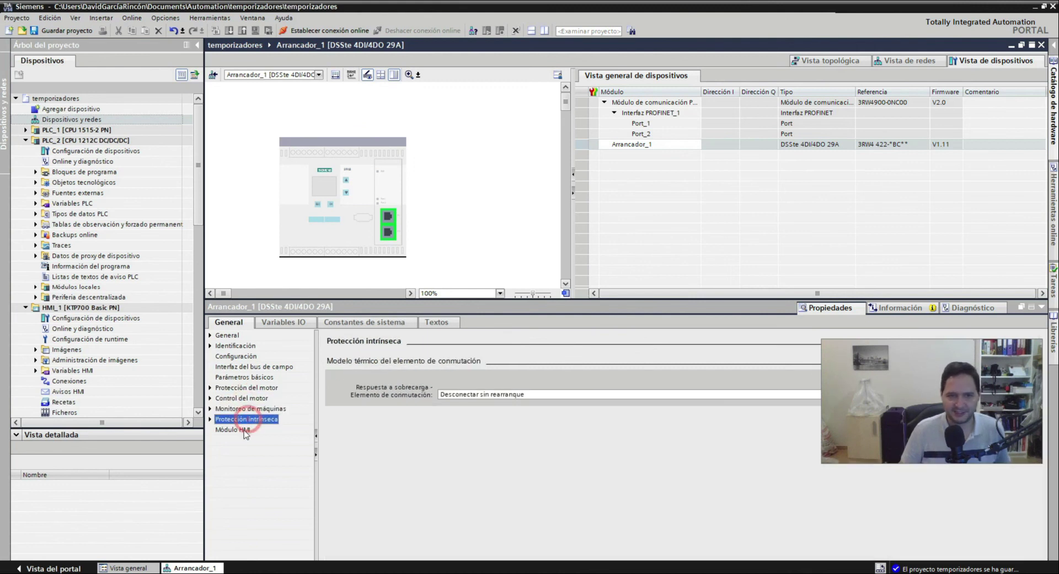
pyautogui.click(238, 430)
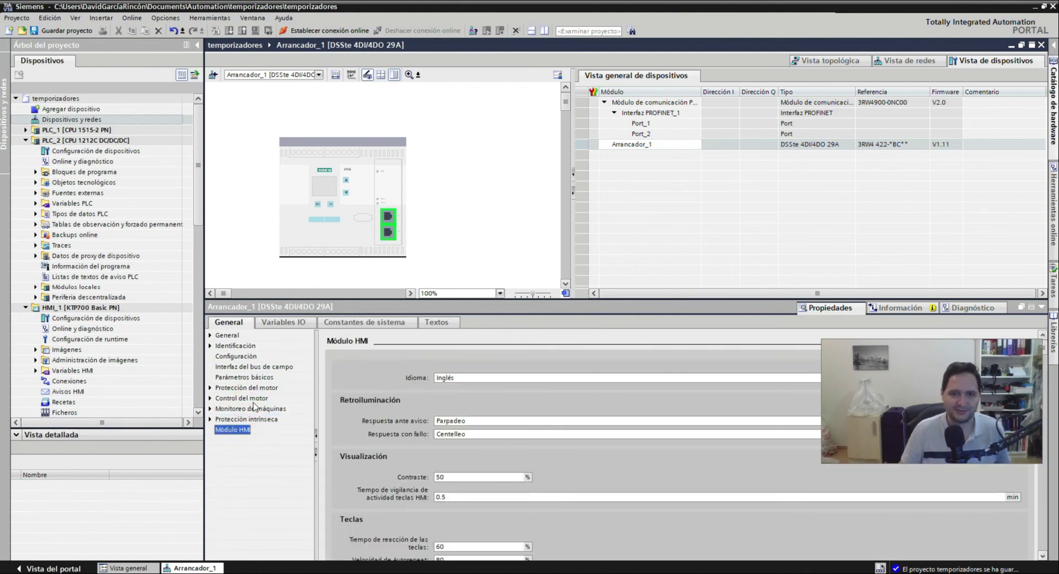
pyautogui.click(219, 378)
pyautogui.click(226, 366)
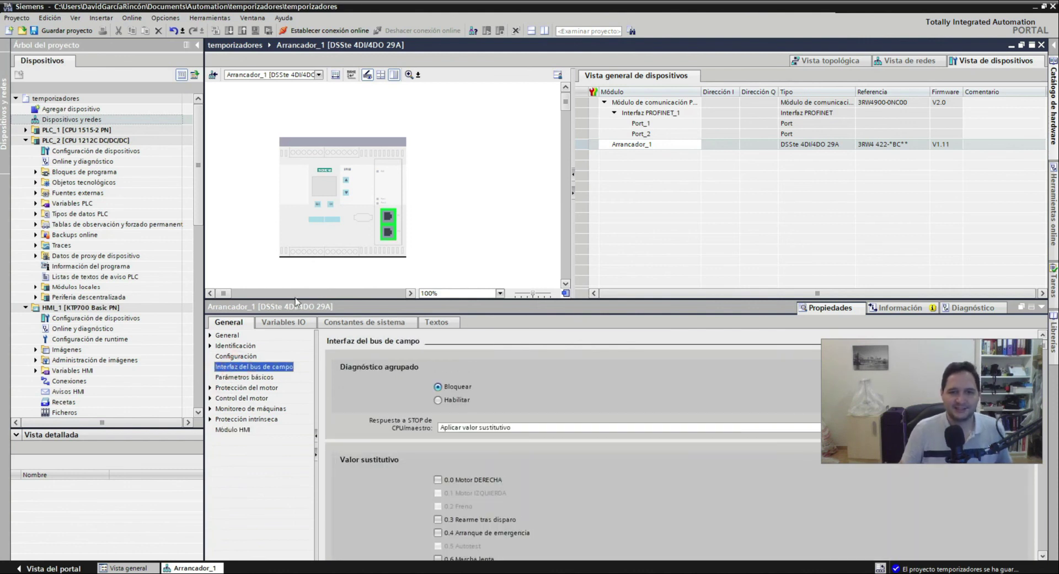
pyautogui.click(308, 324)
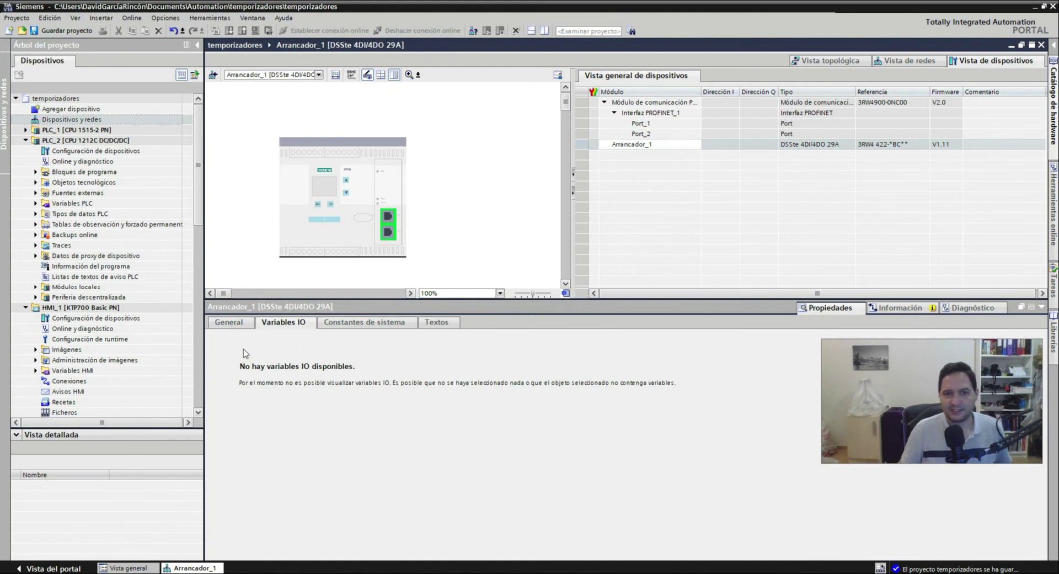
pyautogui.click(232, 325)
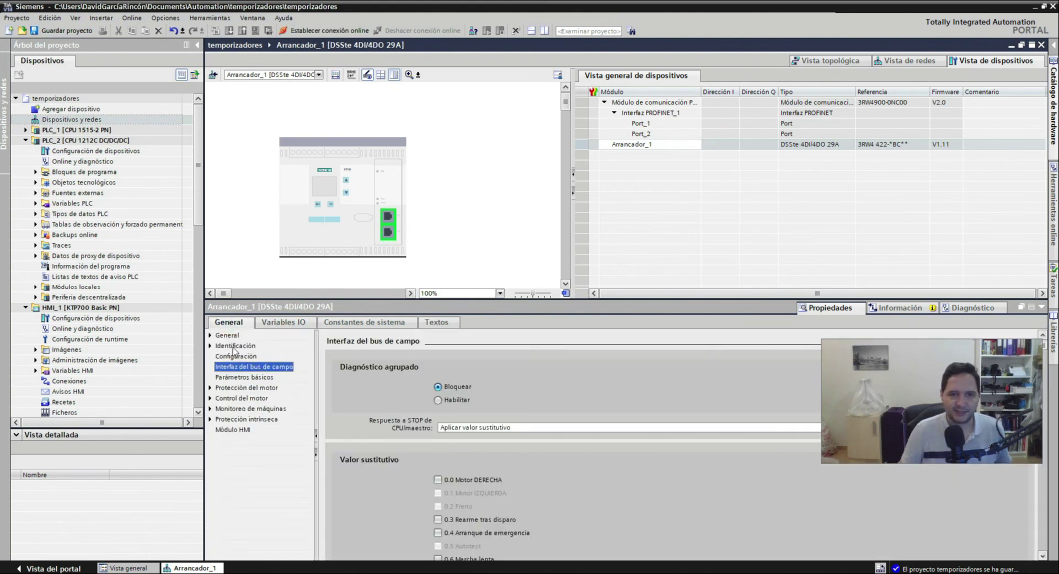
pyautogui.click(235, 346)
# Step: Open IO-Device_2 from the network view and check its IO variables and project information
pyautogui.click(905, 60)
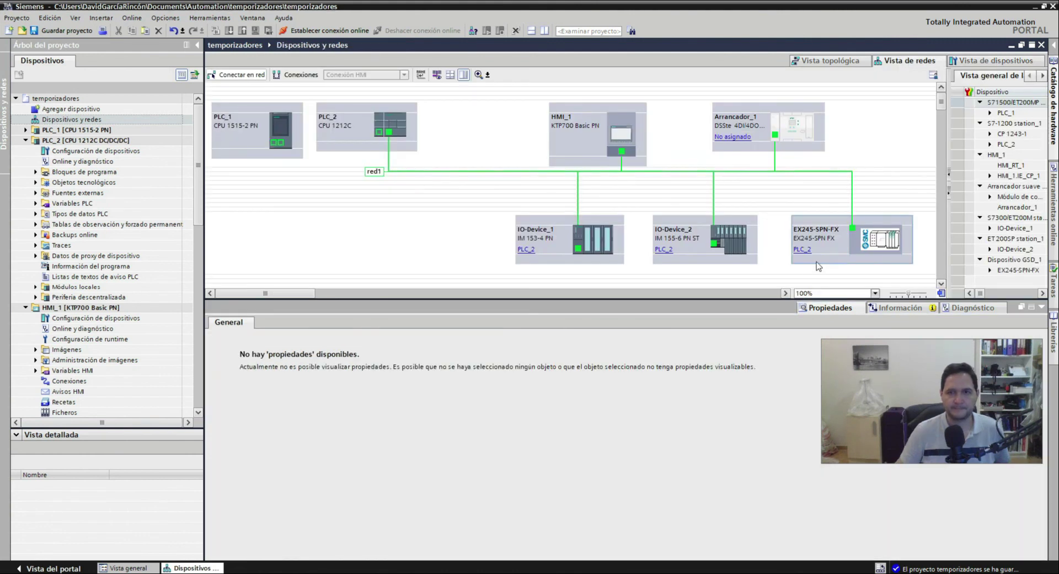
pyautogui.doubleClick(737, 236)
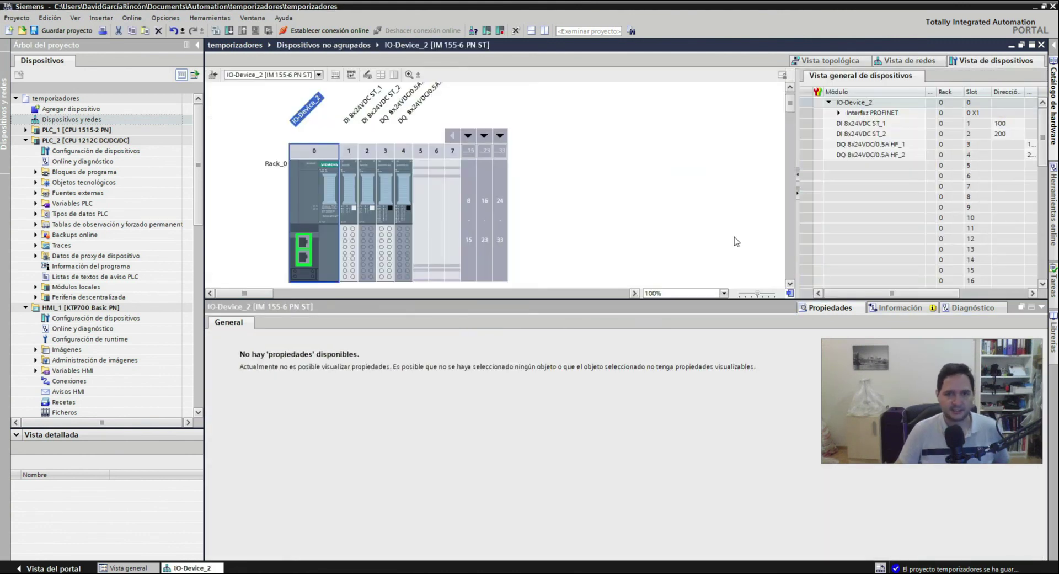
pyautogui.click(288, 323)
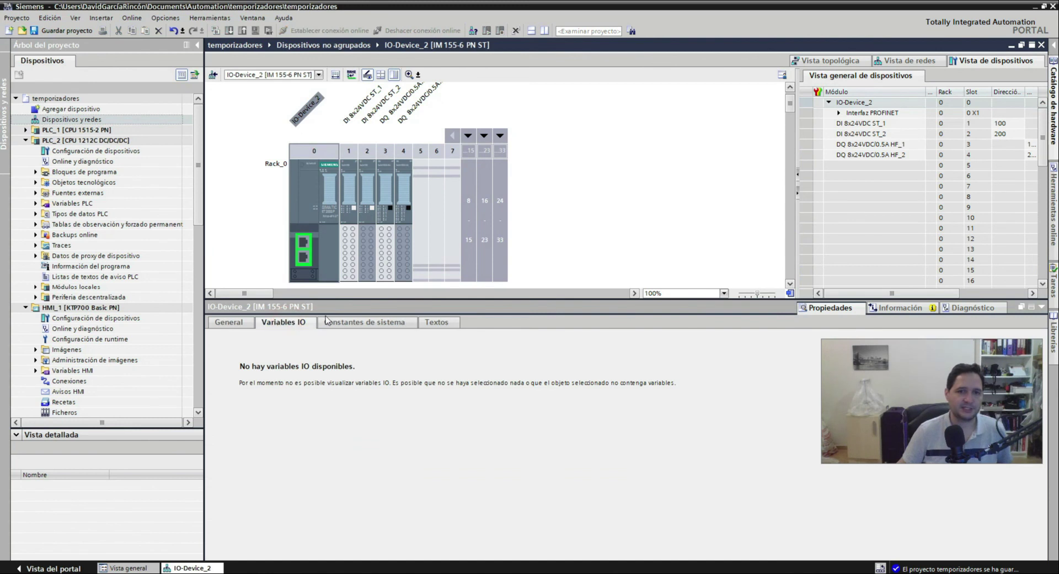
pyautogui.click(243, 322)
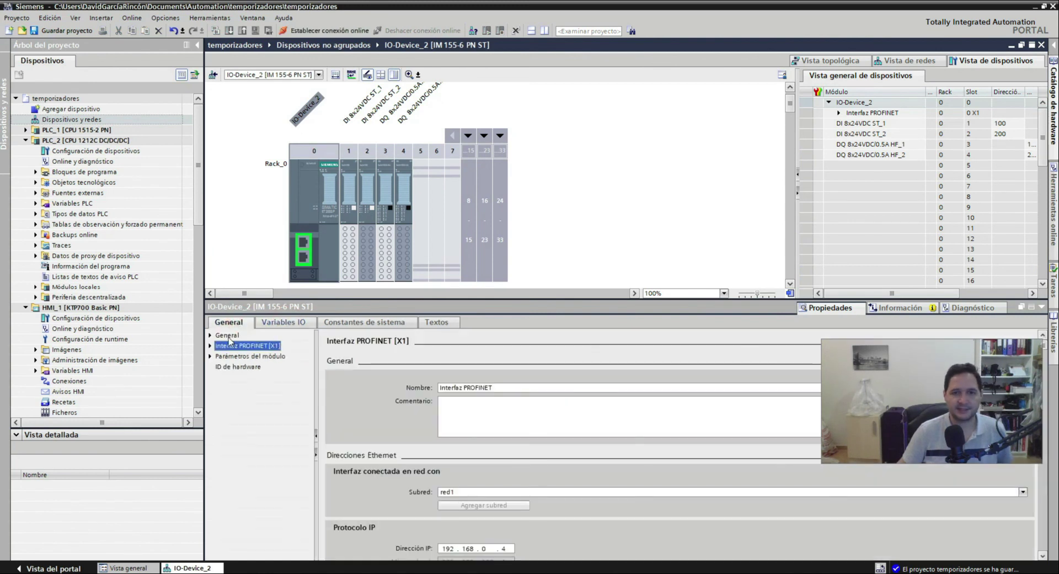
pyautogui.click(210, 335)
pyautogui.click(246, 346)
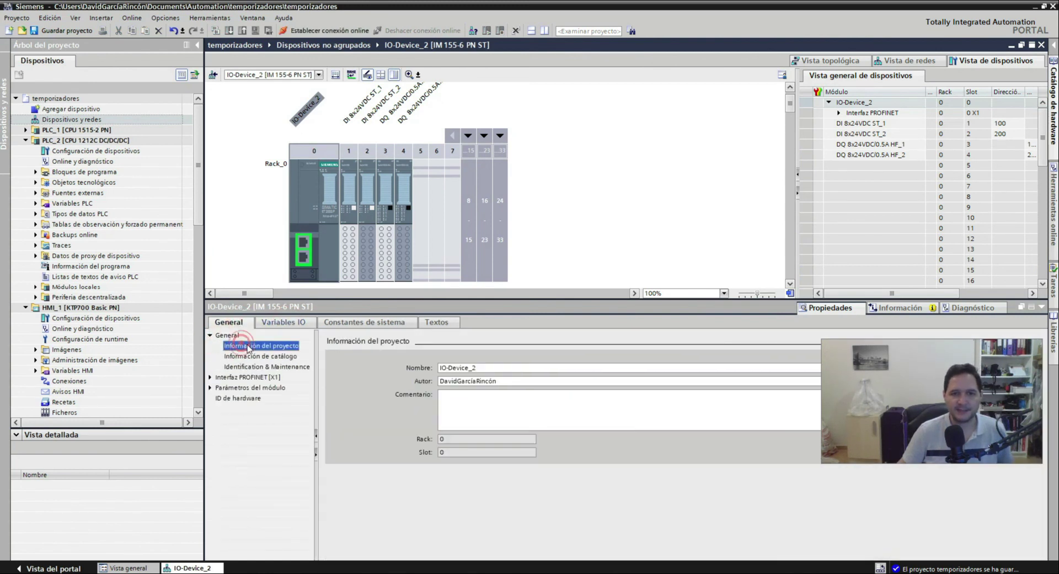
# Step: Inspect the IO variables of the digital input and output modules in IO-Device_2, starting with DI 8x24VDC ST_1
pyautogui.click(350, 215)
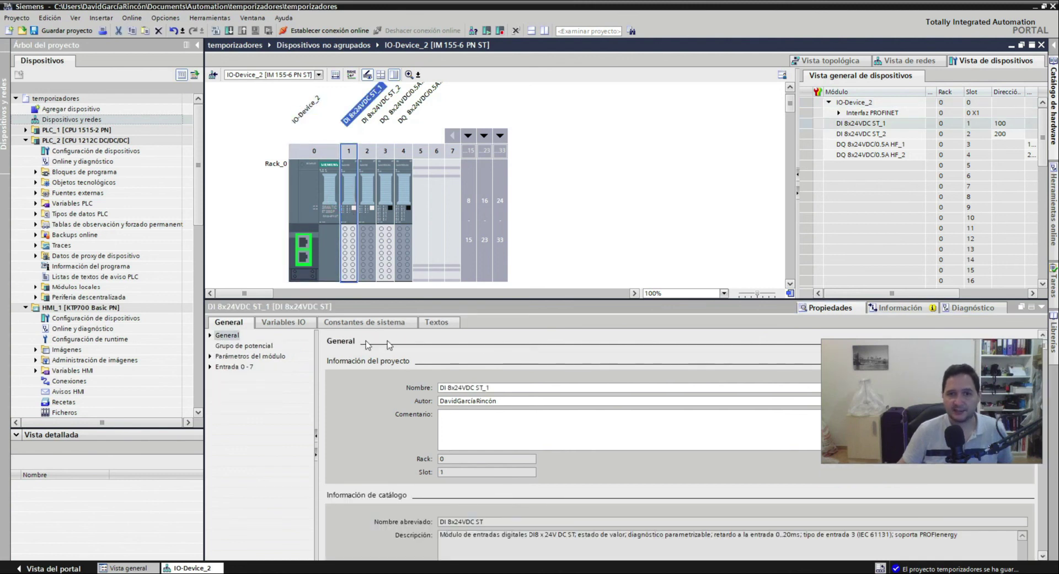
pyautogui.click(291, 325)
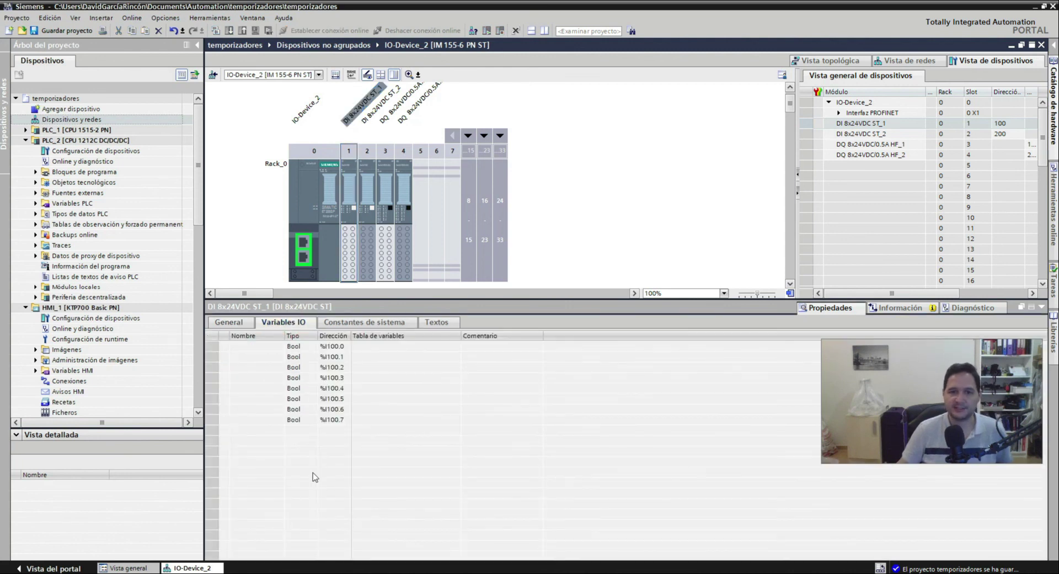
pyautogui.click(367, 230)
pyautogui.click(385, 231)
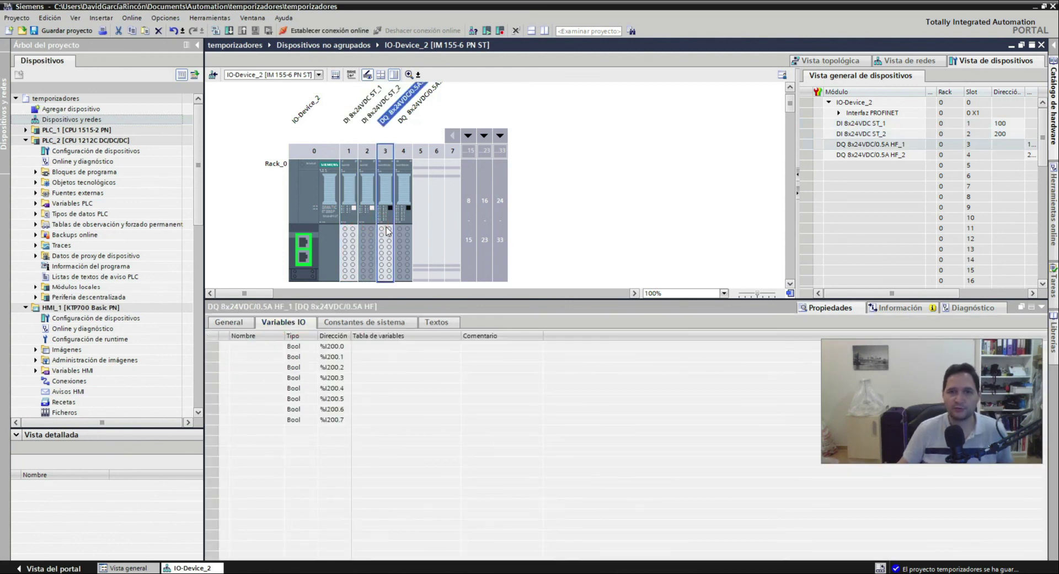
# Step: Name DI 8x24VDC ST_1's input variables 564561 at %I100.0, gf at %I100.1, f at %I100.2, b at %I100.3 and nfgnfgb at %I100.5
pyautogui.click(350, 220)
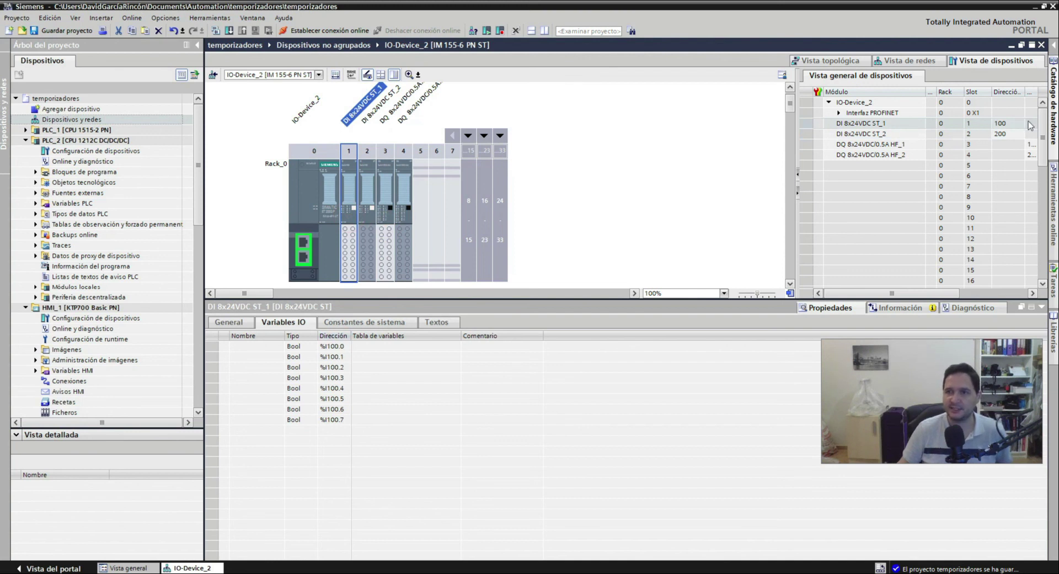
pyautogui.click(257, 347)
pyautogui.write('564561')
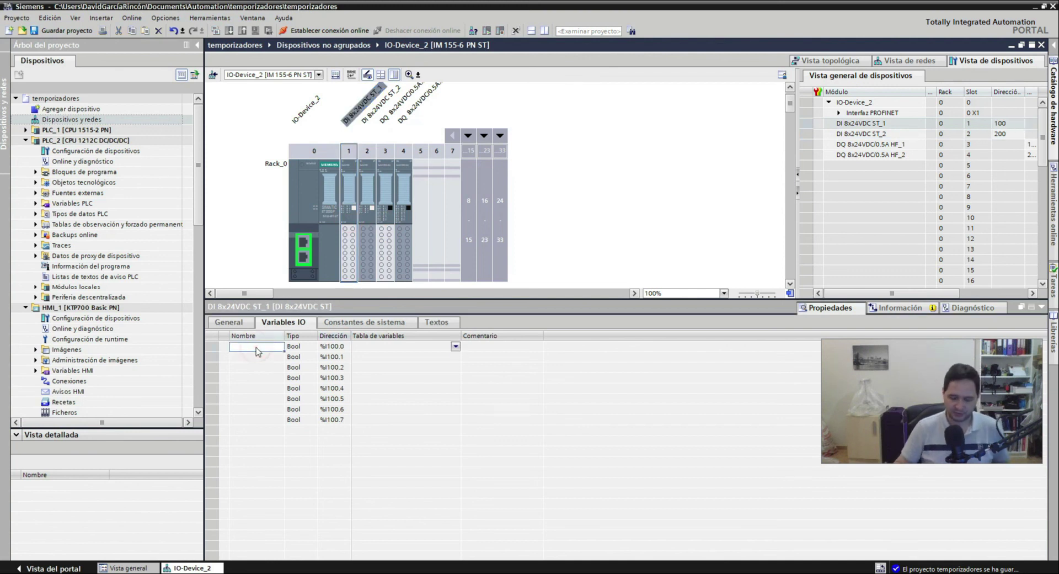
pyautogui.press('Return')
pyautogui.click(263, 356)
pyautogui.write('gf')
pyautogui.click(259, 377)
pyautogui.write('b')
pyautogui.click(257, 367)
pyautogui.write('f')
pyautogui.click(257, 396)
pyautogui.write('nfgnfgb')
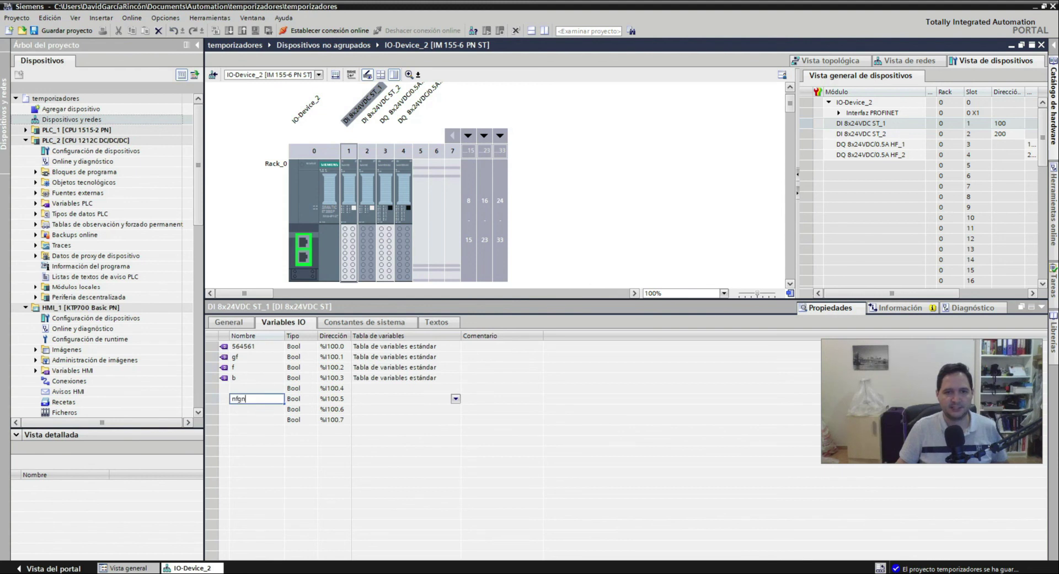
pyautogui.click(257, 381)
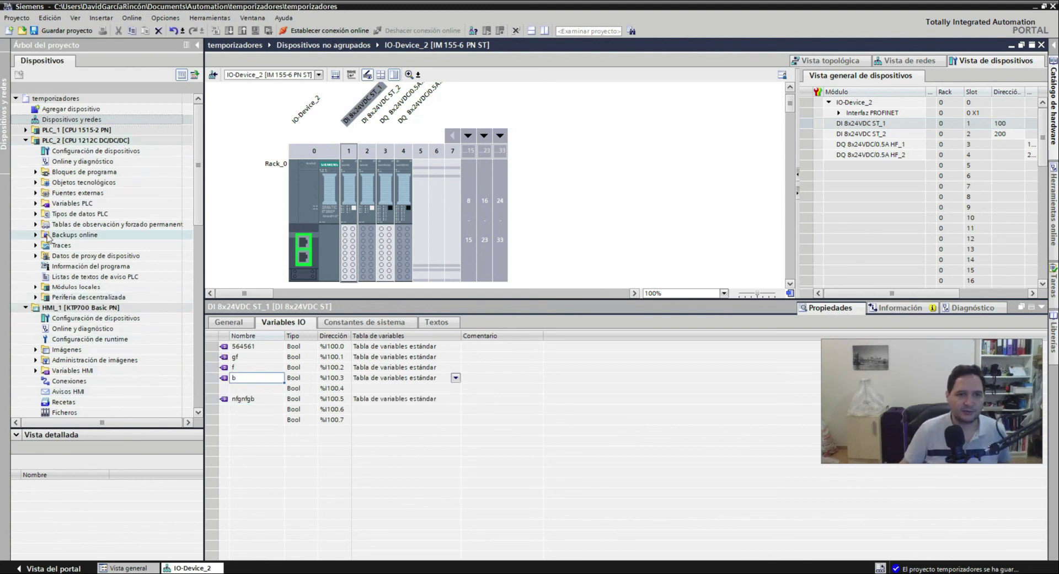
# Step: Show all PLC variables of PLC_2 and enter a new variable named "variable" in the first empty row
pyautogui.click(35, 203)
pyautogui.doubleClick(63, 217)
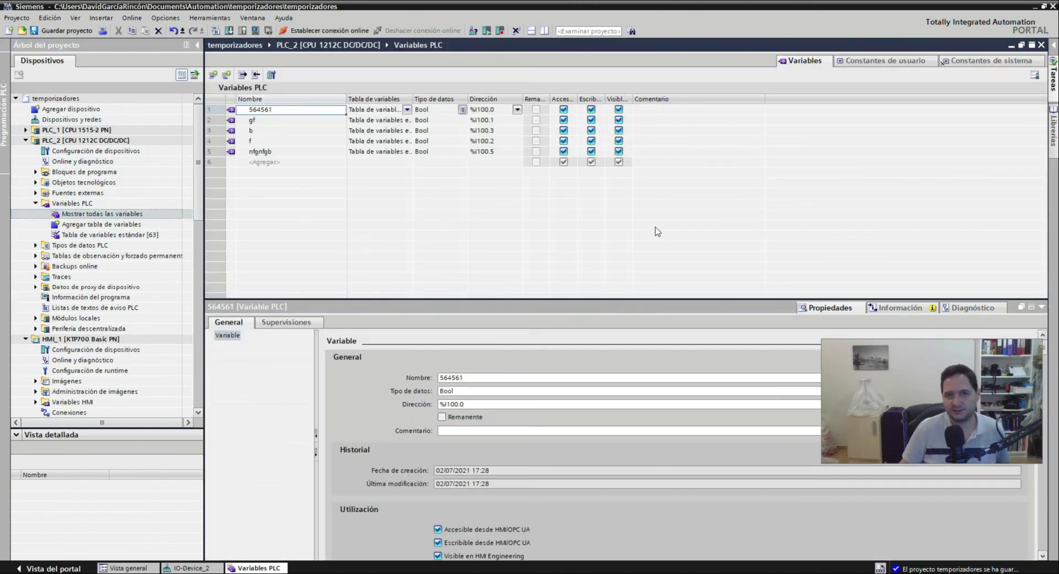
pyautogui.click(286, 161)
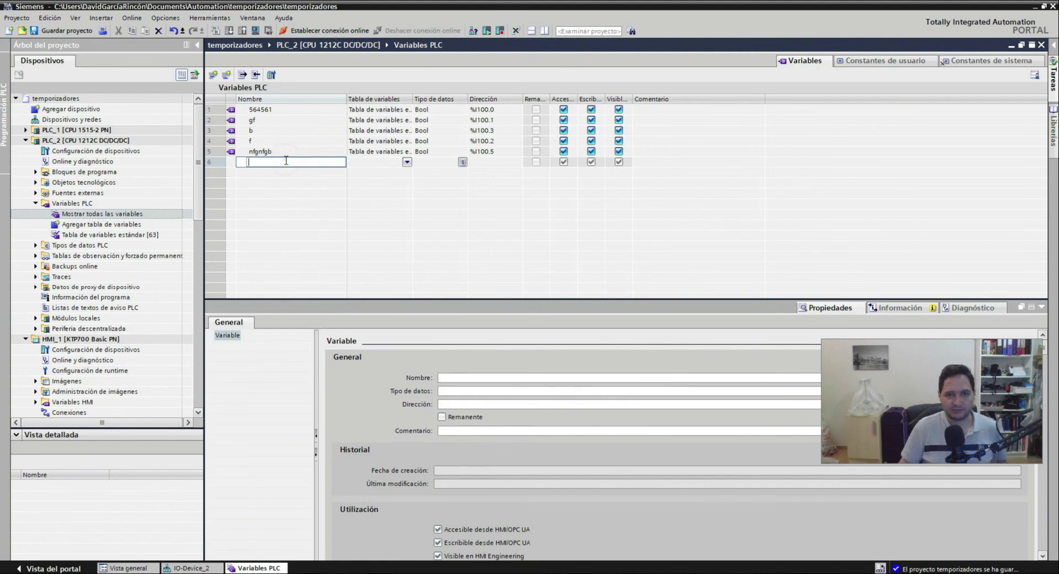
pyautogui.write('ve')
pyautogui.write('r')
pyautogui.write('ible')
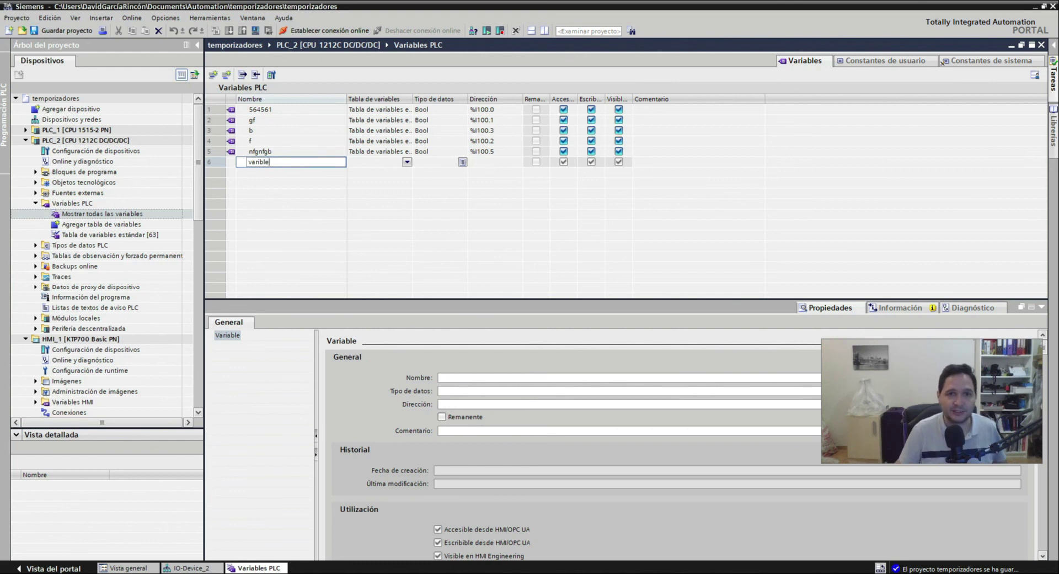
pyautogui.press('BackSpace')
pyautogui.press('BackSpace')
pyautogui.press('BackSpace')
pyautogui.press('BackSpace')
pyautogui.write('iabñe')
pyautogui.press('BackSpace')
pyautogui.press('BackSpace')
pyautogui.write('le')
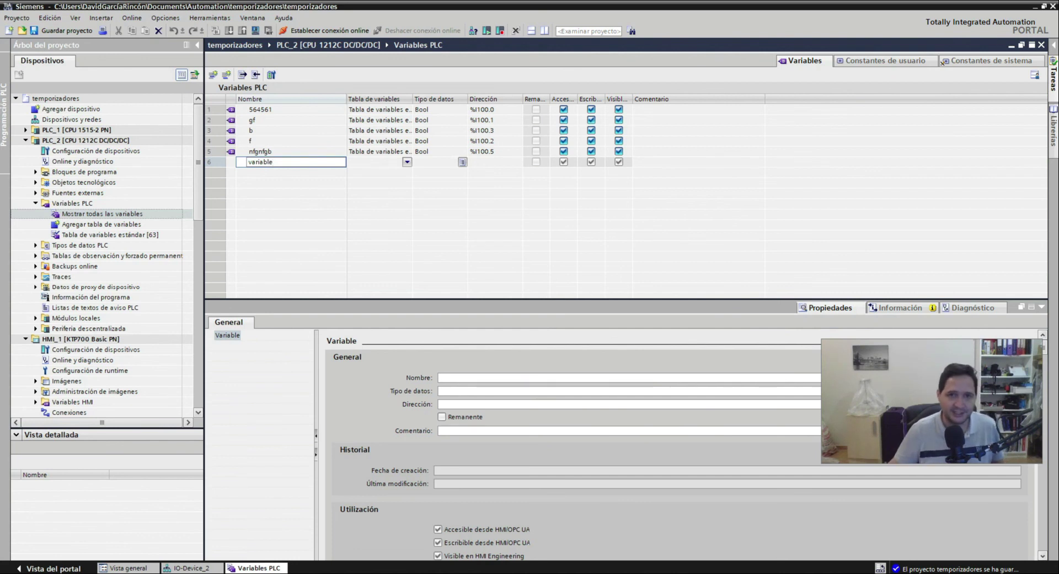
# Step: Set the address of "variable" to %I100.7 and return to the IO variables of DI 8x24VDC ST_1 in IO-Device_2
pyautogui.click(487, 160)
pyautogui.click(488, 162)
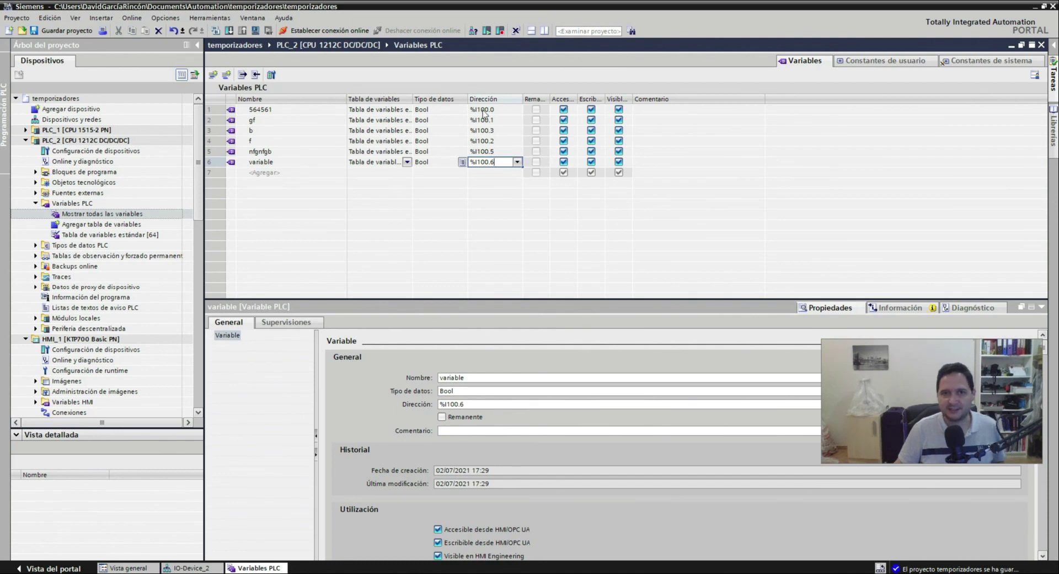
pyautogui.click(496, 173)
pyautogui.click(497, 162)
pyautogui.click(497, 162)
pyautogui.press('BackSpace')
pyautogui.write('7')
pyautogui.press('Return')
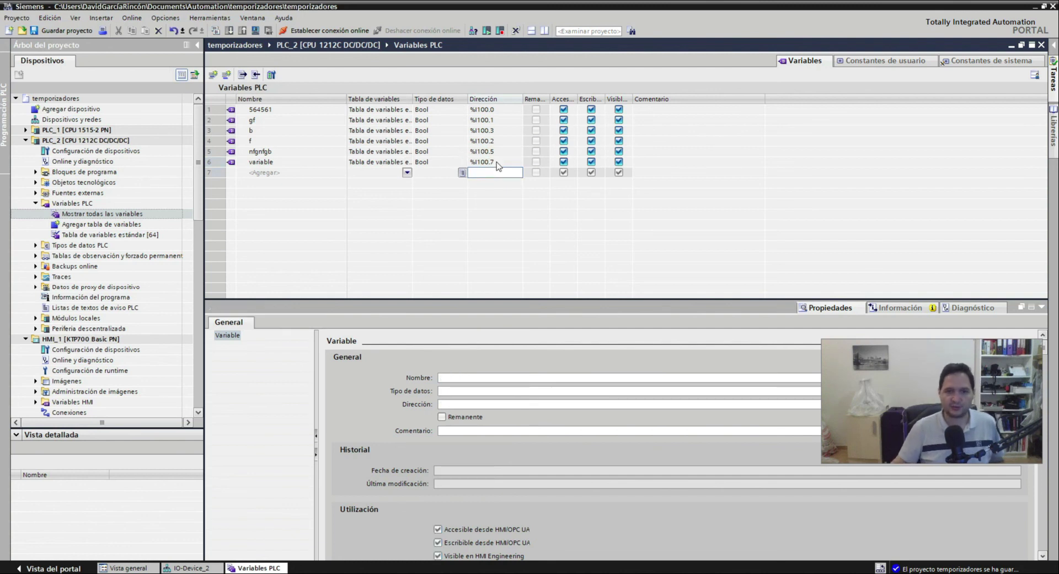
pyautogui.click(196, 567)
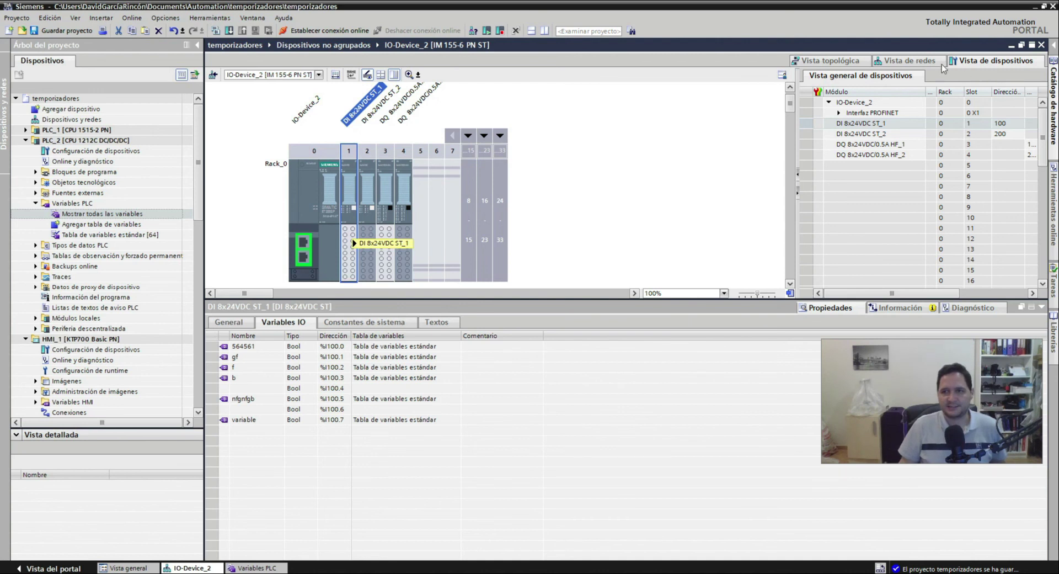
# Step: In the network view, connect PLC_2's free PROFINET interface to PLC_1 and name the new subnet red2
pyautogui.click(911, 60)
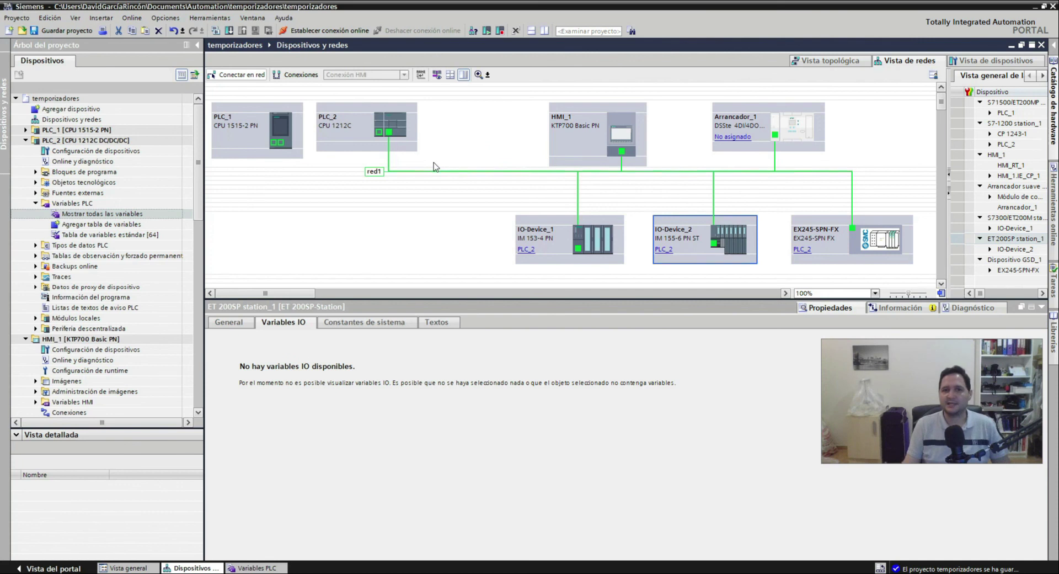
pyautogui.moveTo(380, 135); pyautogui.dragTo(276, 145)
pyautogui.click(336, 173)
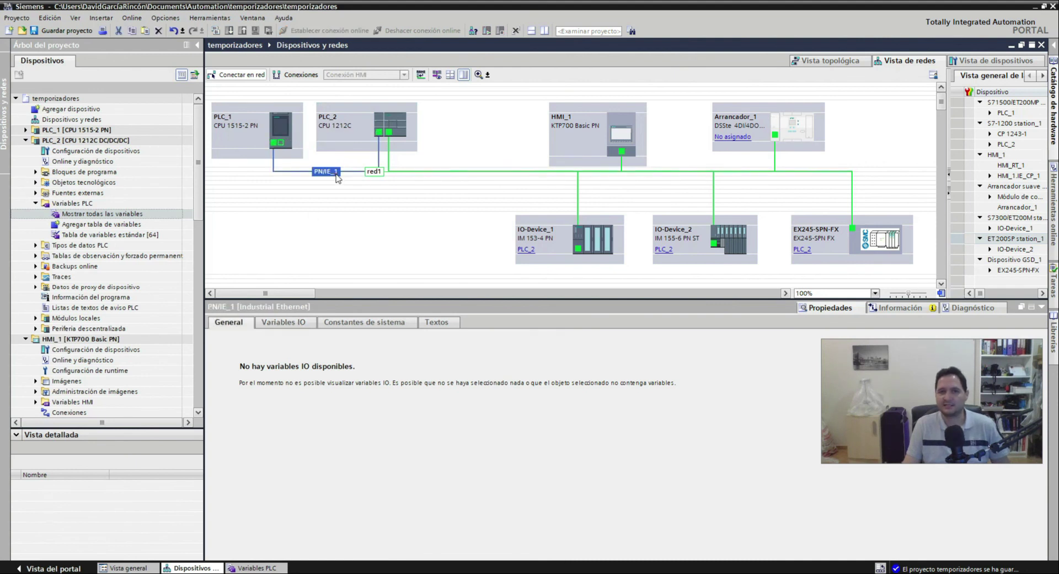
pyautogui.click(478, 366)
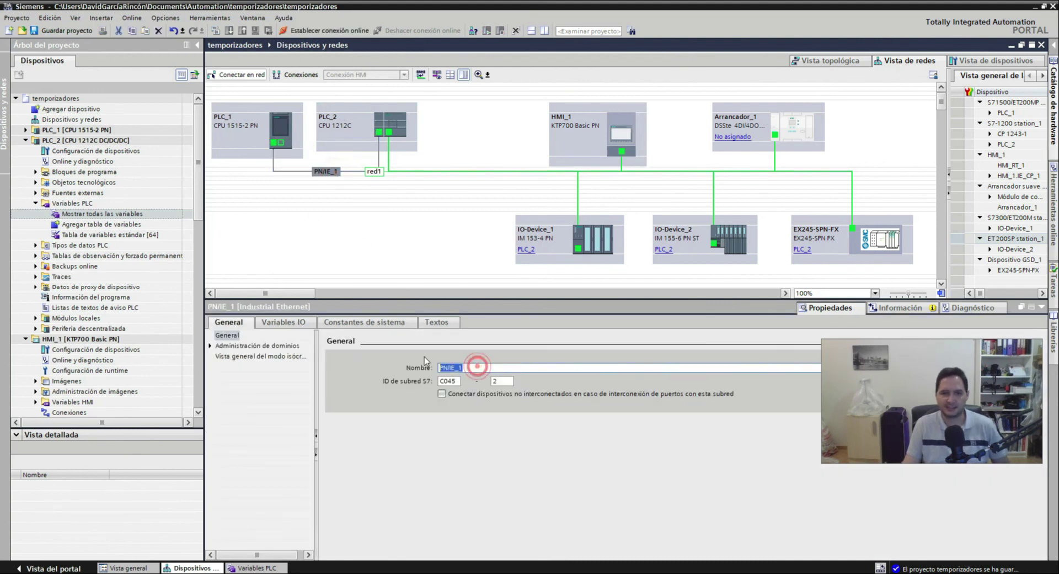
pyautogui.write('red2')
pyautogui.press('Return')
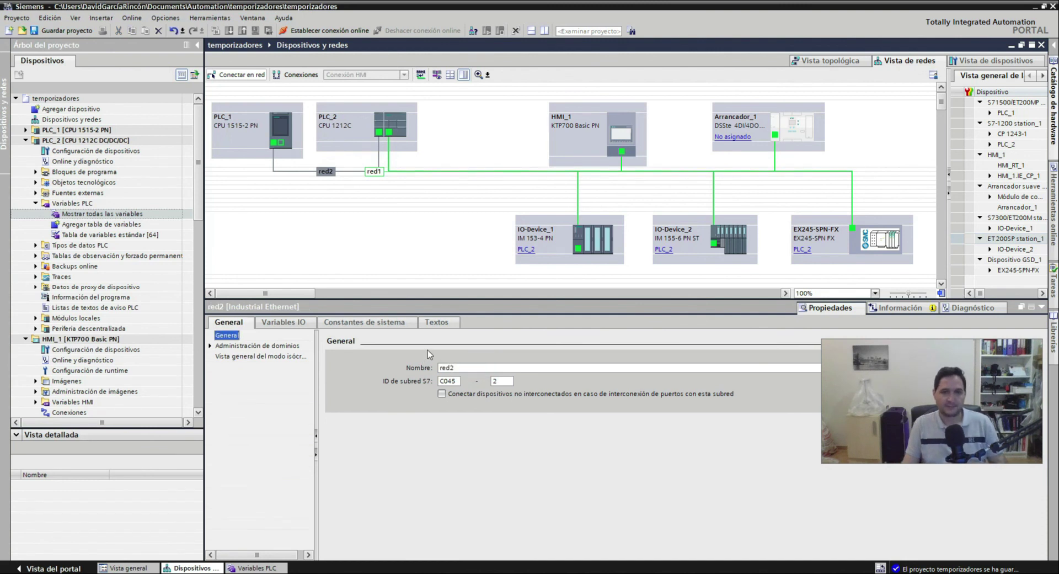
pyautogui.click(306, 214)
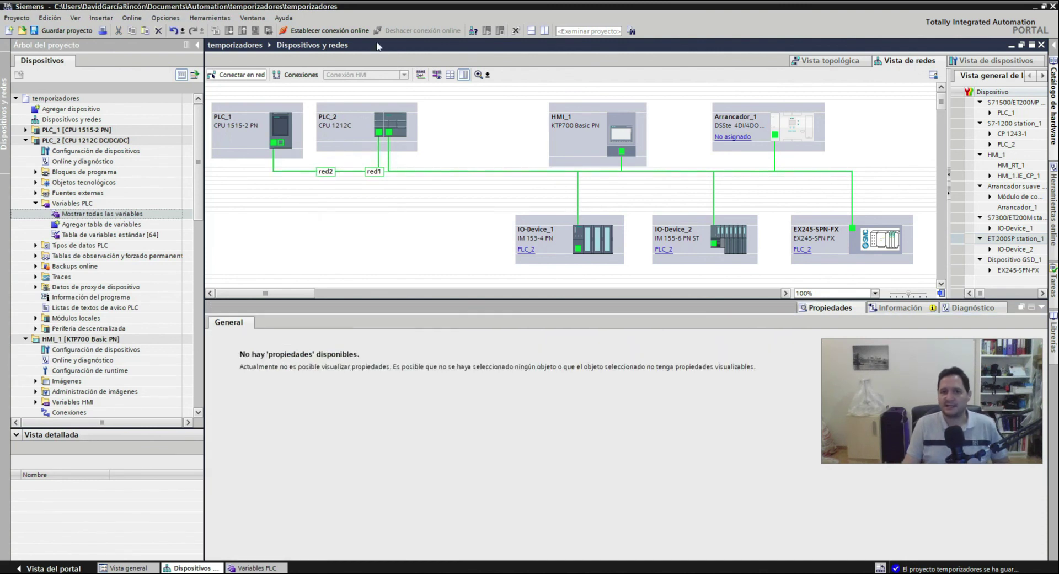